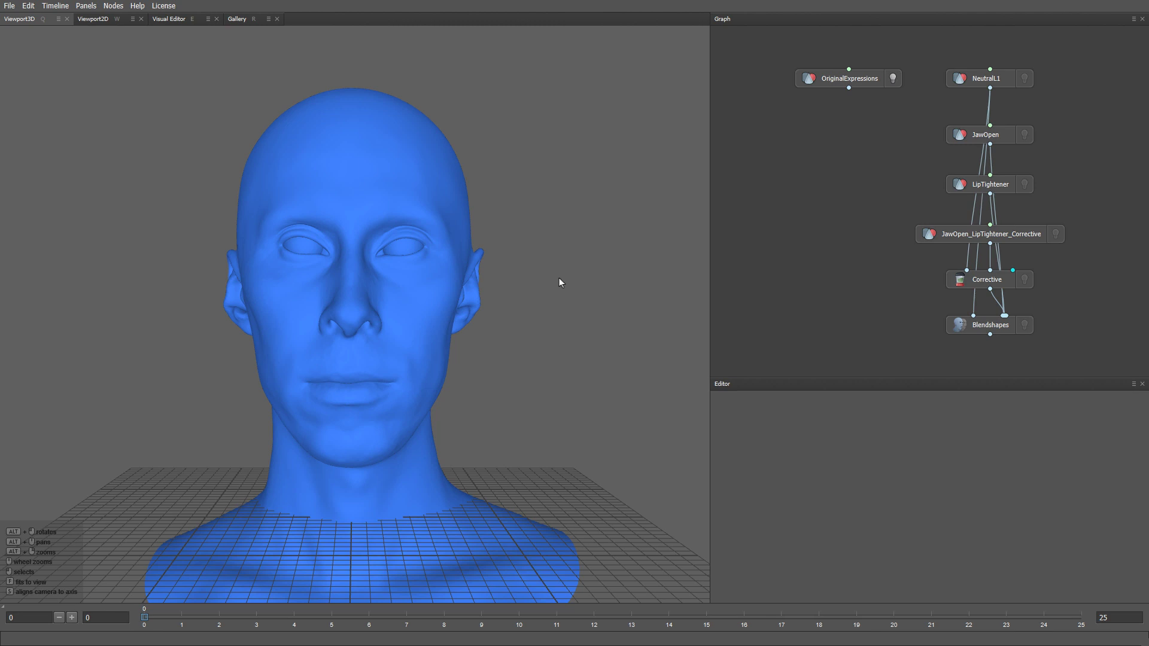
Review the original facial expressions on timeline frames 1, 2 and 3.
left_click(182, 617)
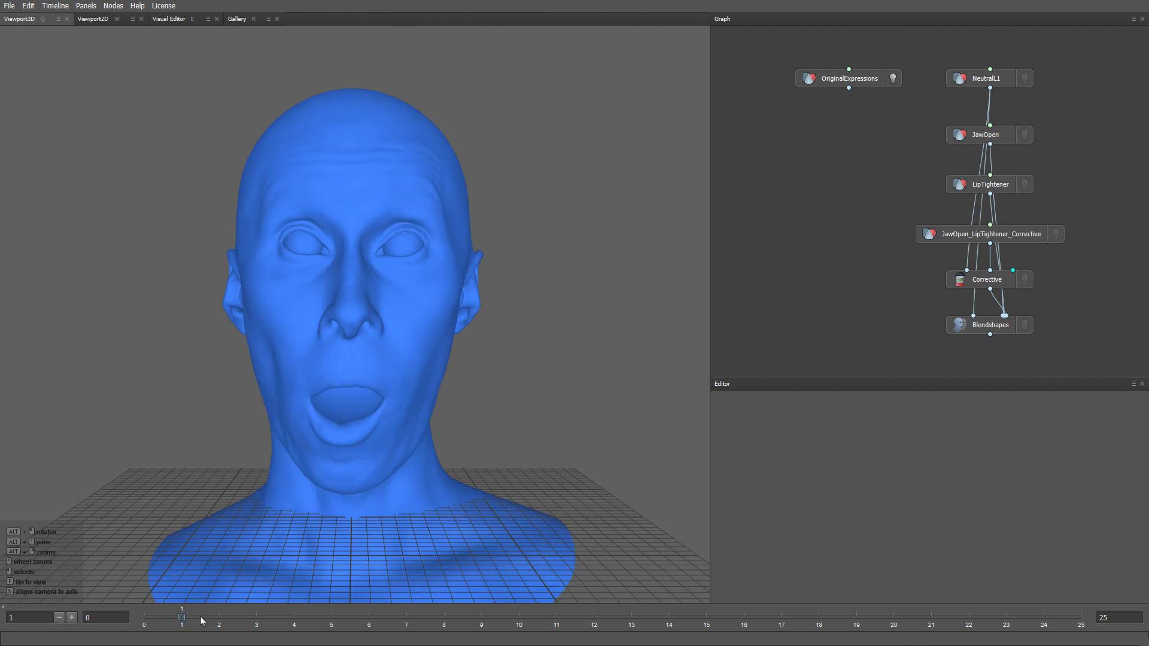
left_click(218, 625)
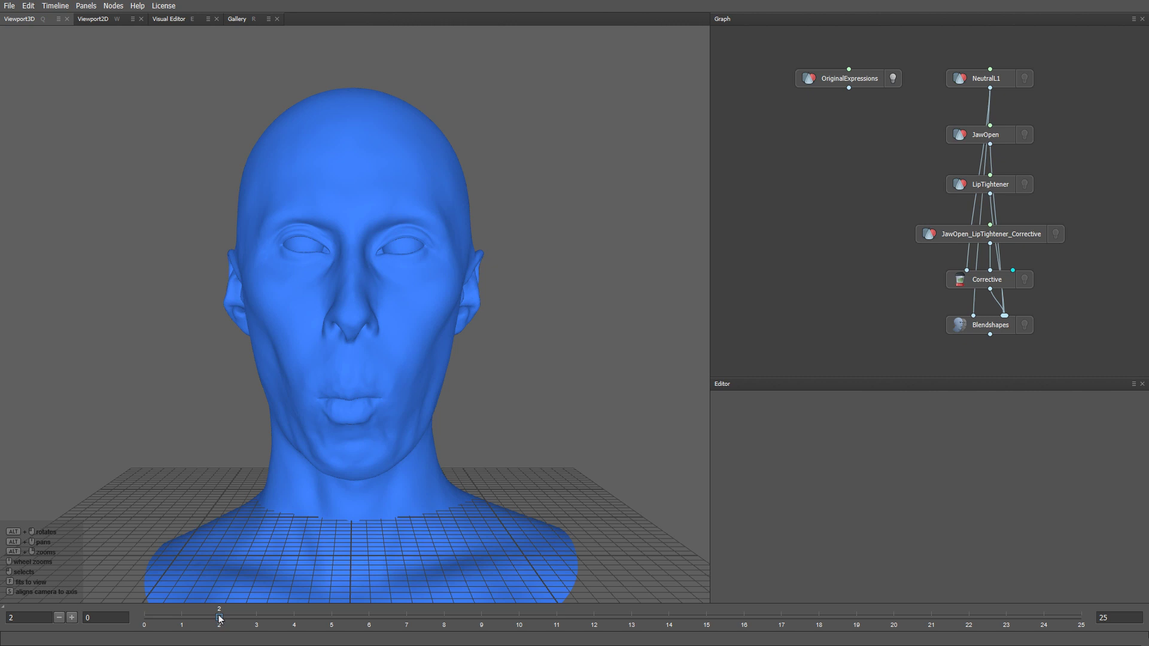
left_click_drag(220, 617, 266, 618)
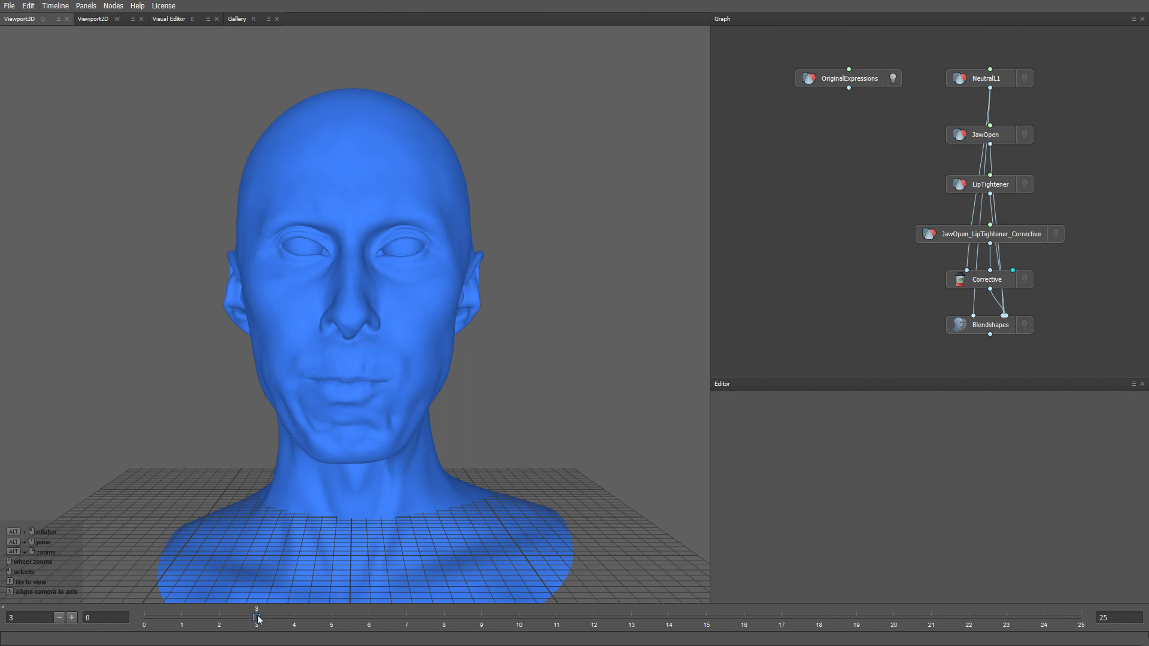
Display the Blendshapes node and test its JawOpen and LipTightener weights between 0 and 1.
left_click(1024, 325)
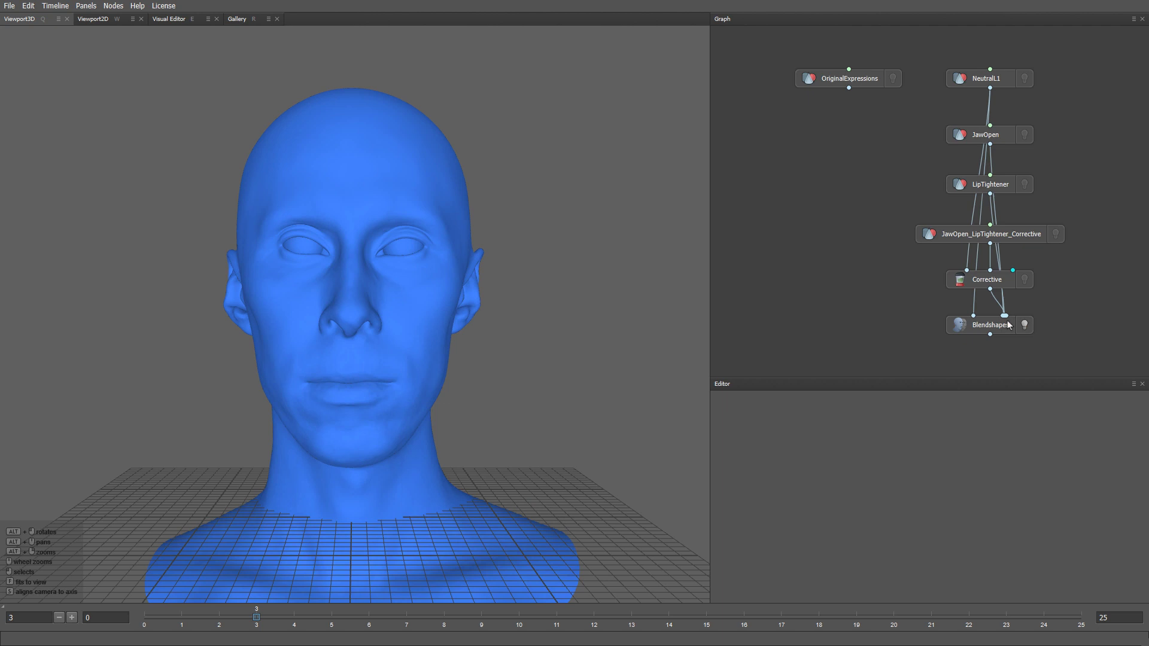
left_click(977, 333)
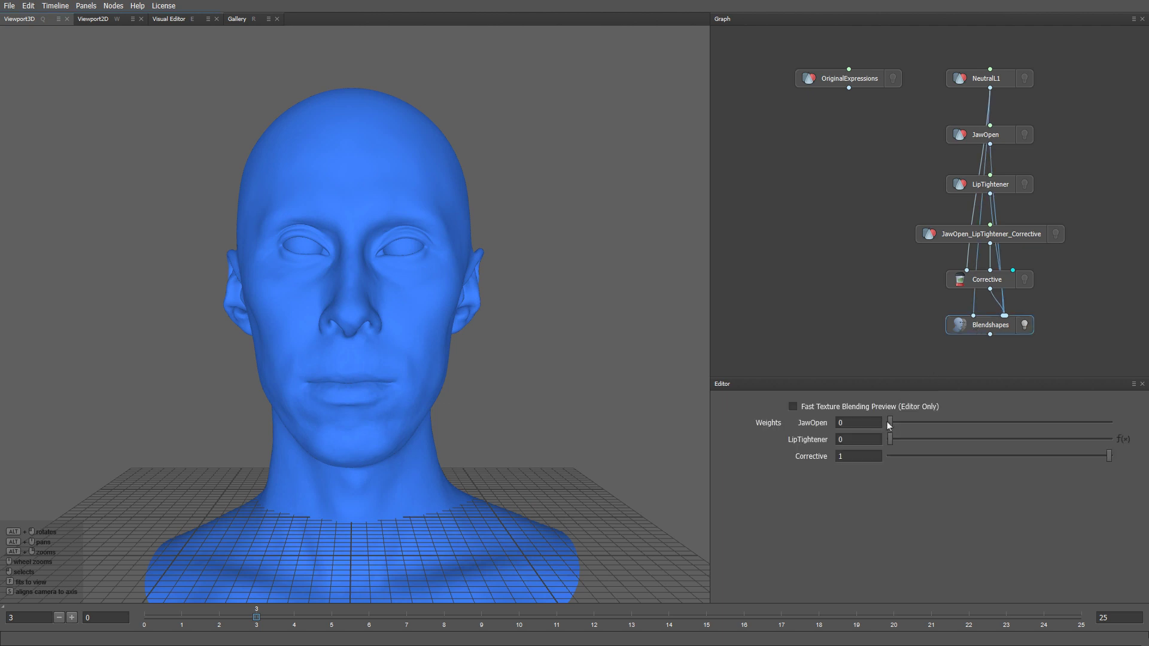
left_click_drag(889, 421, 1123, 429)
left_click_drag(891, 439, 813, 431)
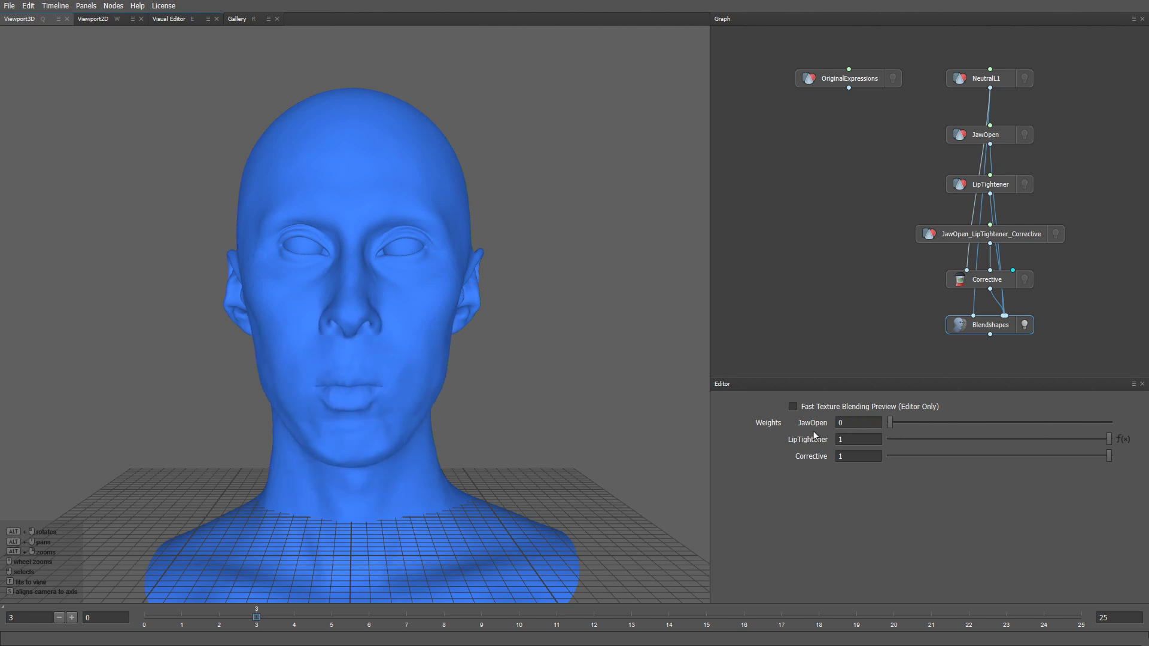
Start a new empty project without saving the changes to the current one.
left_click(9, 5)
left_click(27, 17)
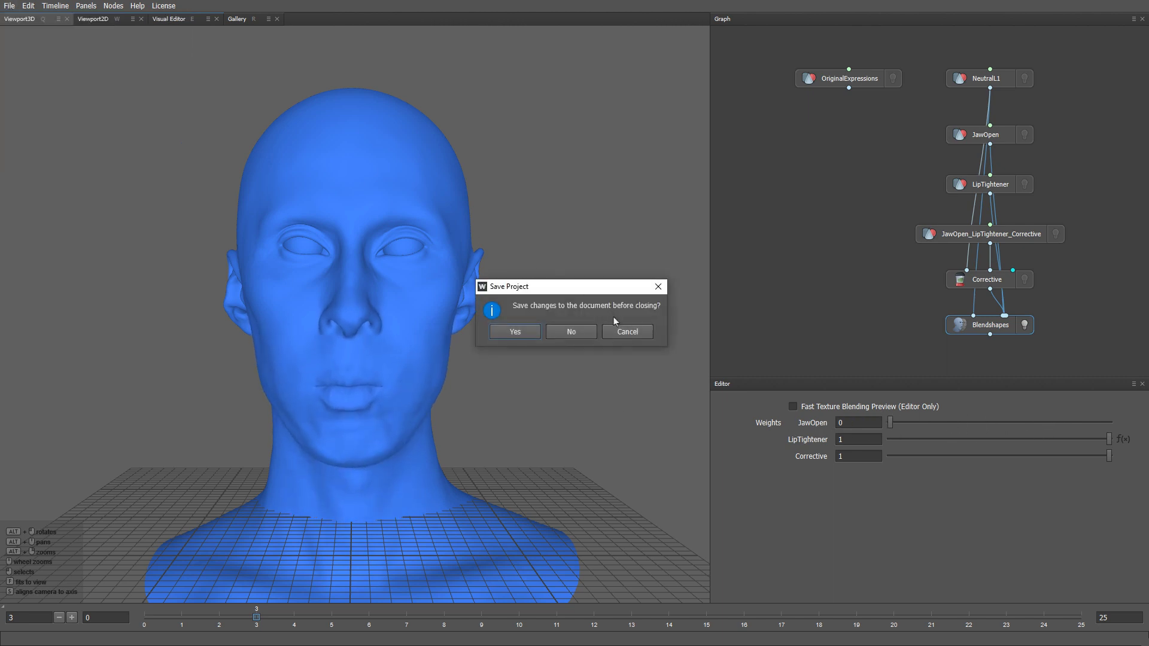
left_click(571, 331)
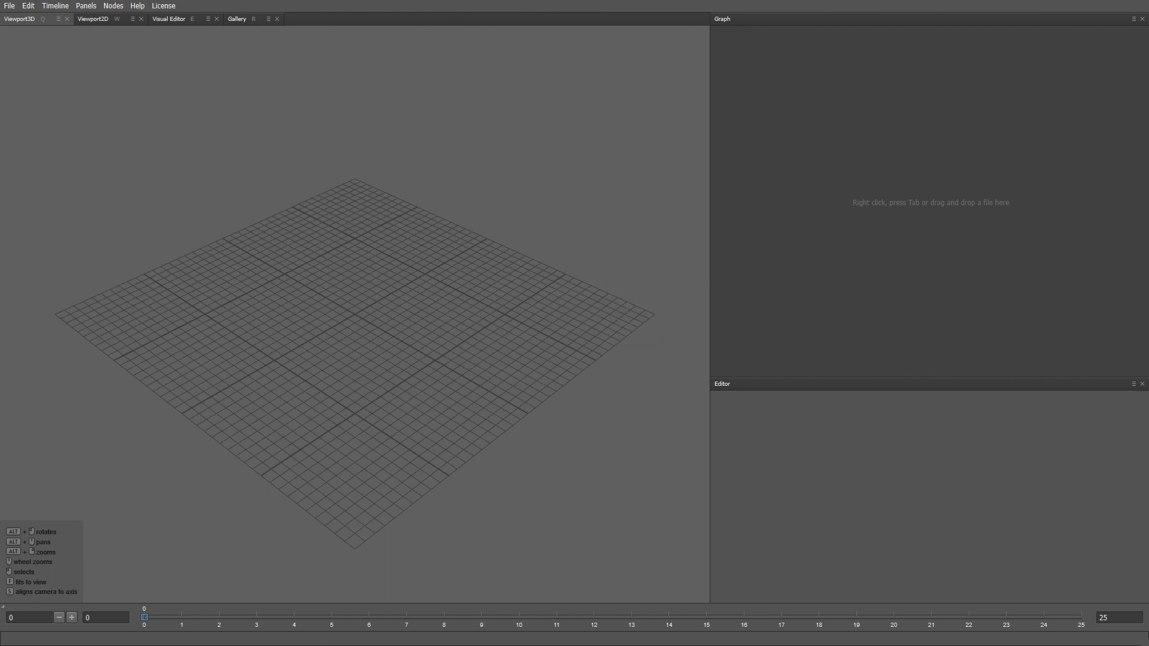
Bring NeutralL1.obj from the file explorer's SourceModels folder into the graph and turn off its wireframe, viewing the head from the front.
key("alt+Tab")
left_click_drag(599, 302, 997, 99)
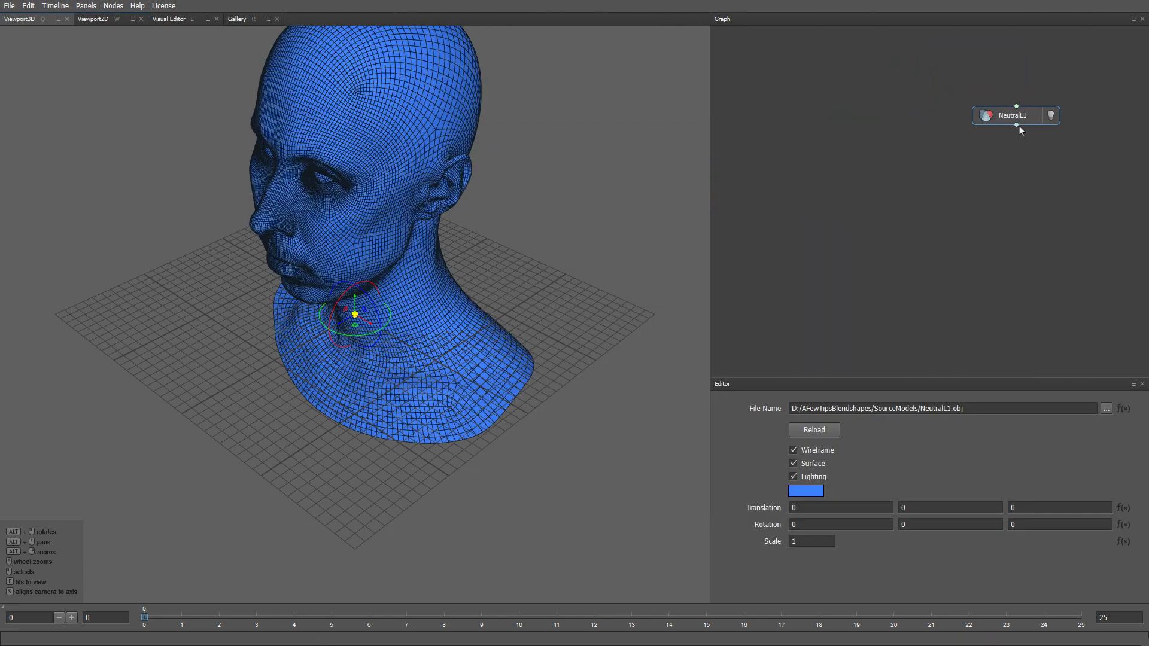
left_click_drag(590, 309, 559, 295, "alt")
right_click_drag(559, 295, 555, 426, "alt")
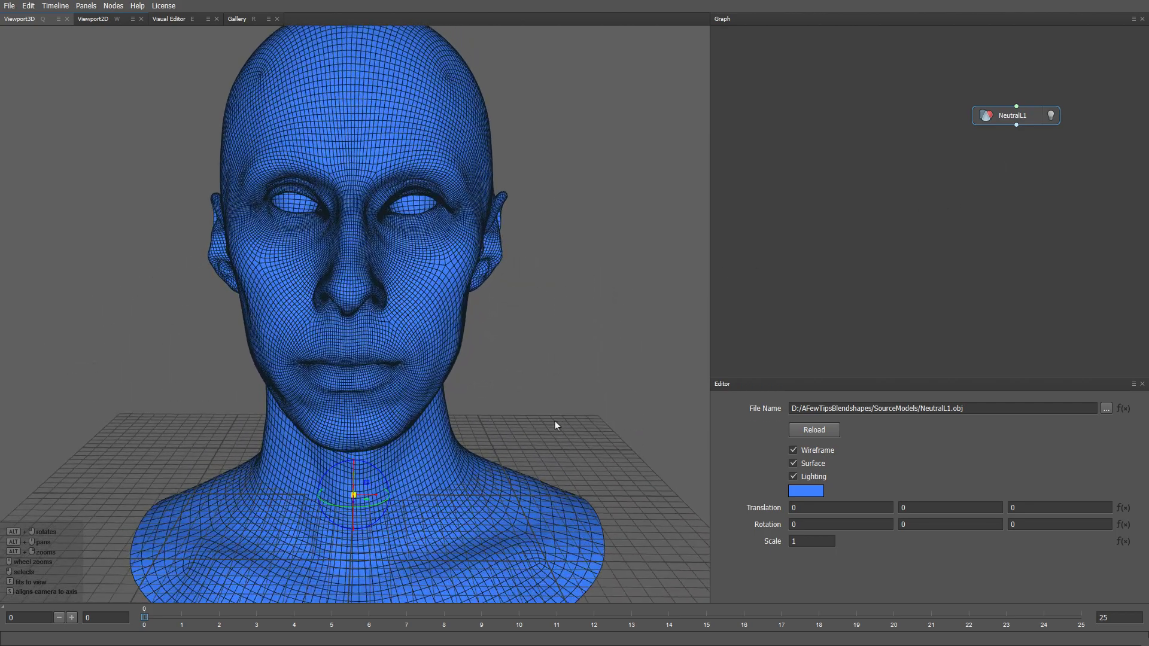
left_click(794, 451)
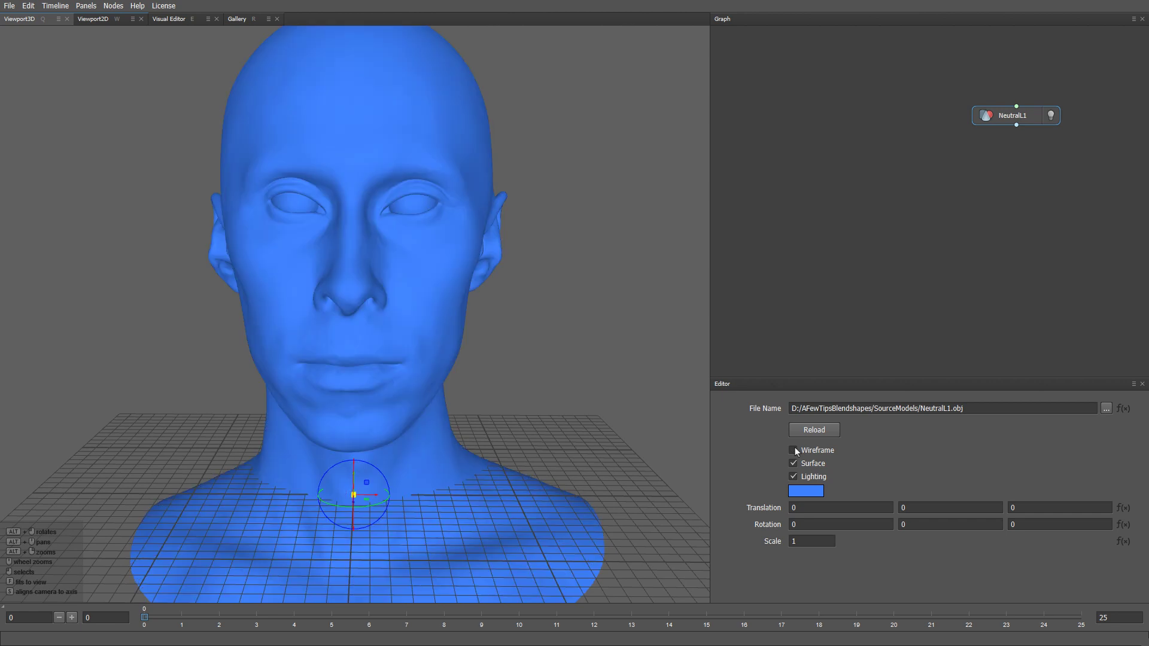
Bring JawOpen.obj from the file explorer's SourceModels folder into the graph beside NeutralL1 and turn off its wireframe.
key("alt+Tab")
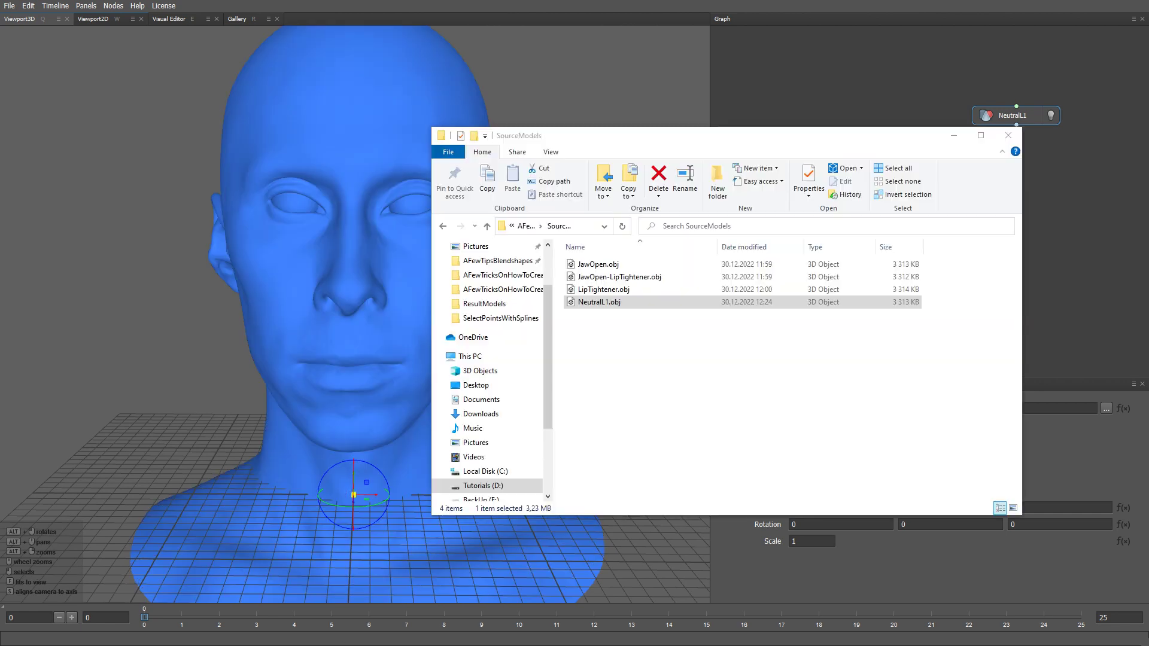
left_click(586, 265)
left_click_drag(586, 266, 827, 102)
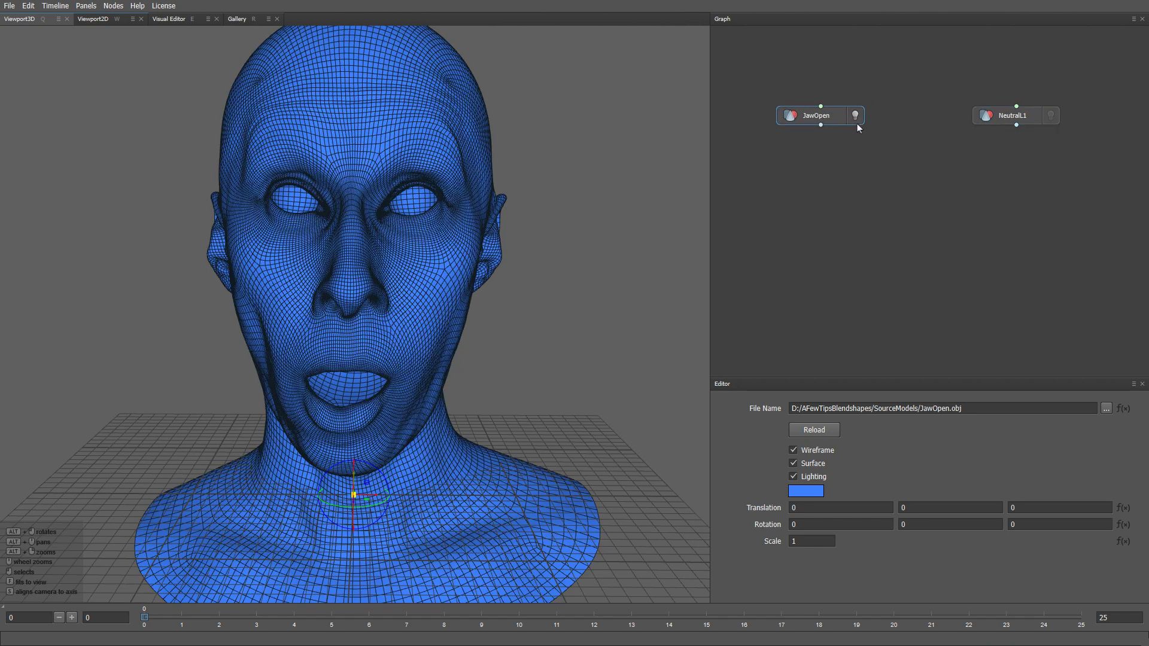
left_click(794, 449)
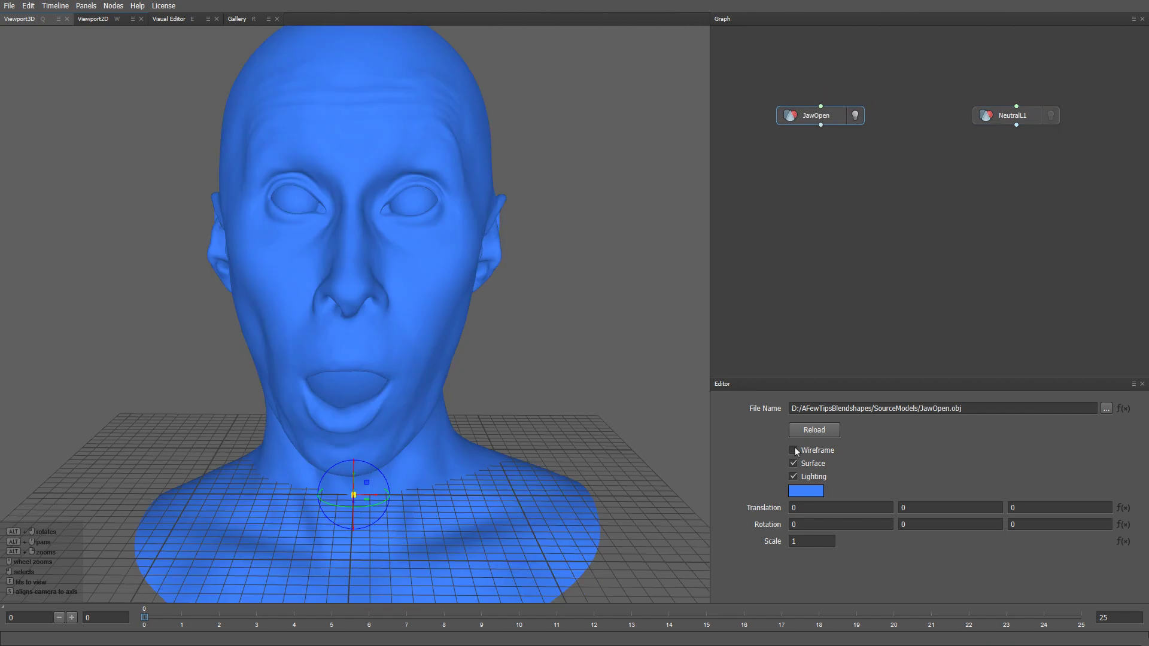
Add a Blendshapes node with NeutralL1 as the neutral input and JawOpen as the blendshape input.
key("Tab")
type("blend")
key("Return")
left_click_drag(877, 271, 868, 235)
left_click_drag(1016, 125, 850, 227)
left_click_drag(821, 125, 881, 228)
left_click(885, 242)
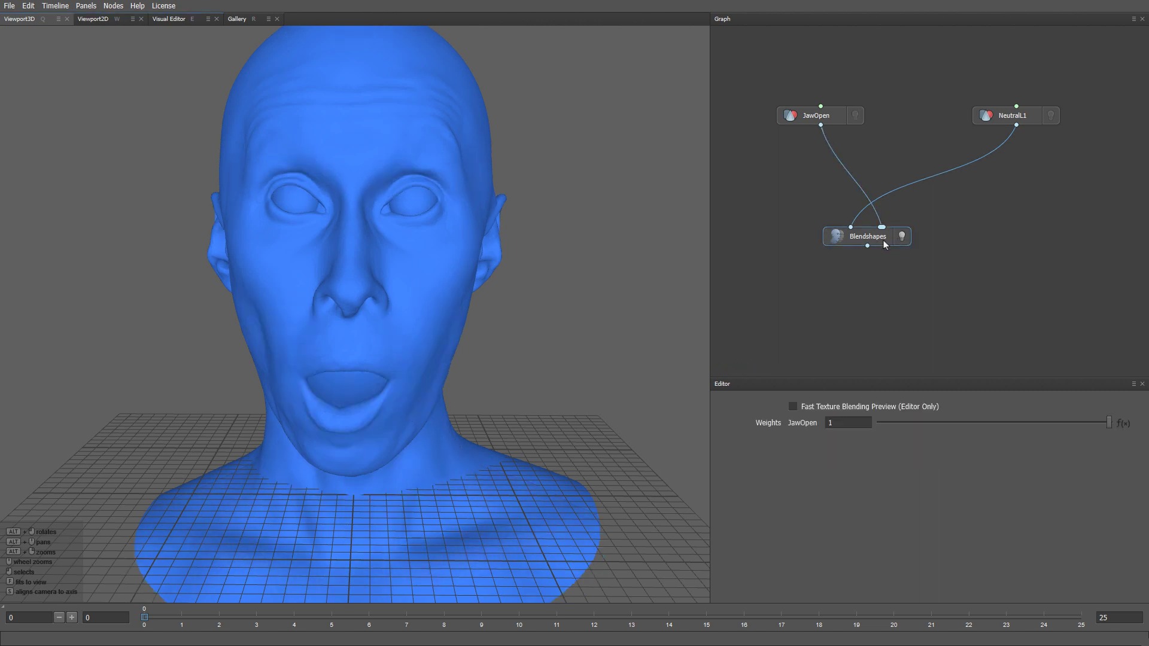
Test the JawOpen weight on the Blendshapes node, and delete that node.
left_click_drag(1105, 421, 1065, 419)
left_click_drag(971, 411, 1148, 413)
key("Delete")
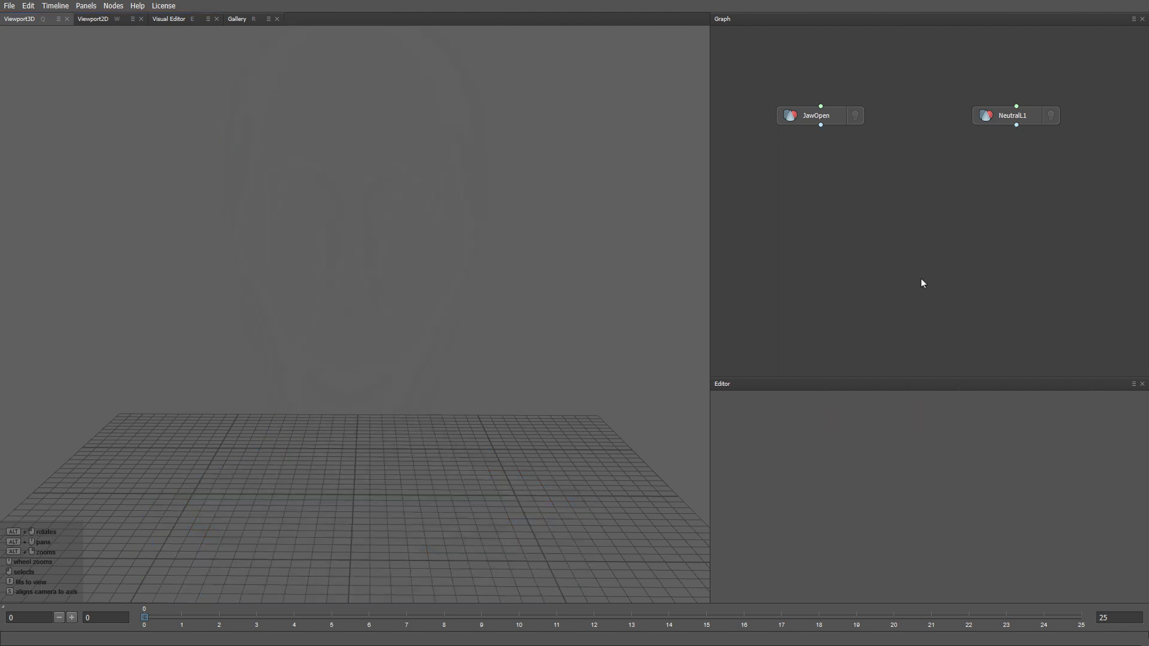
Add a MixGeom node below JawOpen and connect JawOpen to its first input and NeutralL1 to its second.
key("Tab")
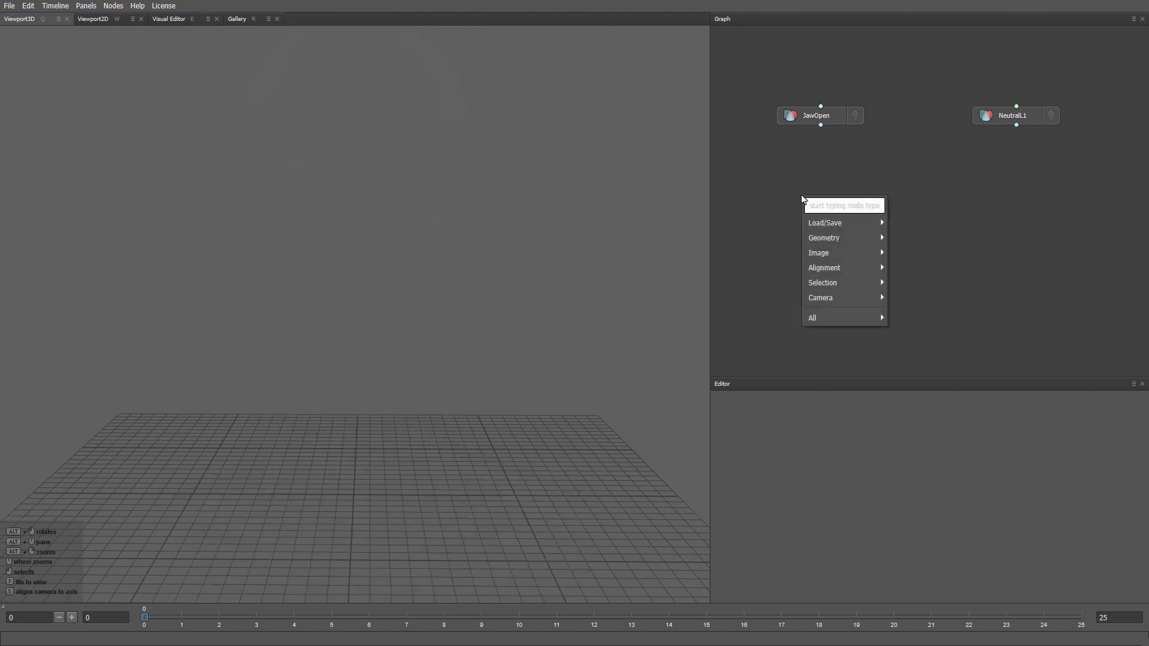
type("mi")
key("Down")
key("Return")
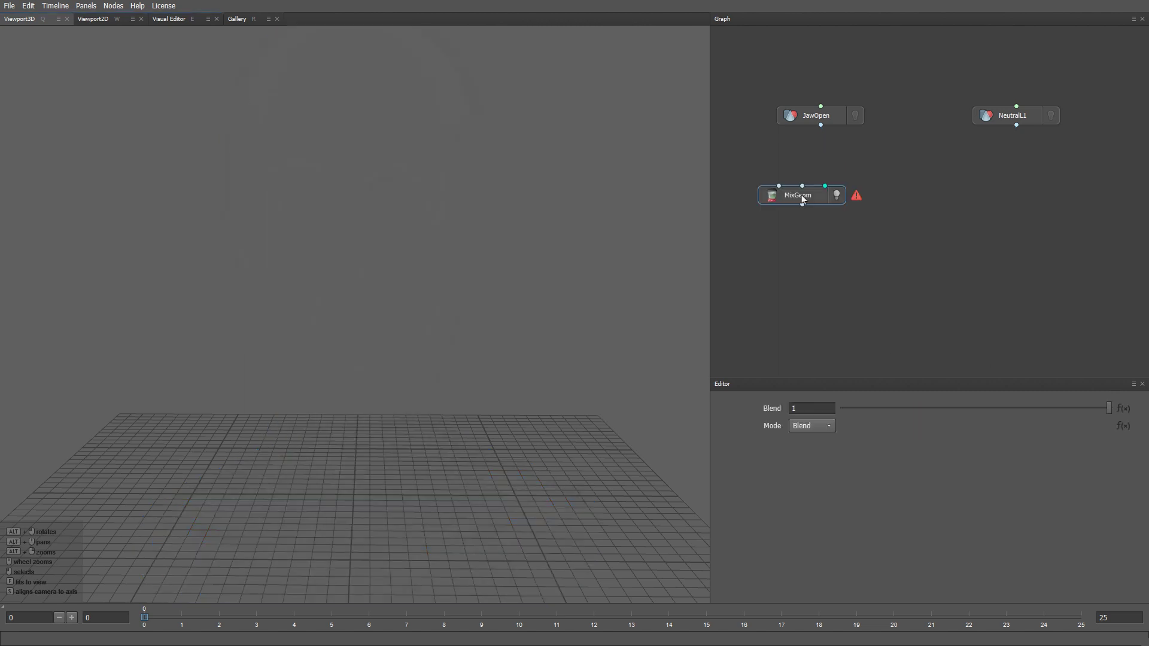
left_click_drag(803, 199, 821, 202)
left_click_drag(820, 125, 798, 188)
left_click_drag(1016, 124, 820, 188)
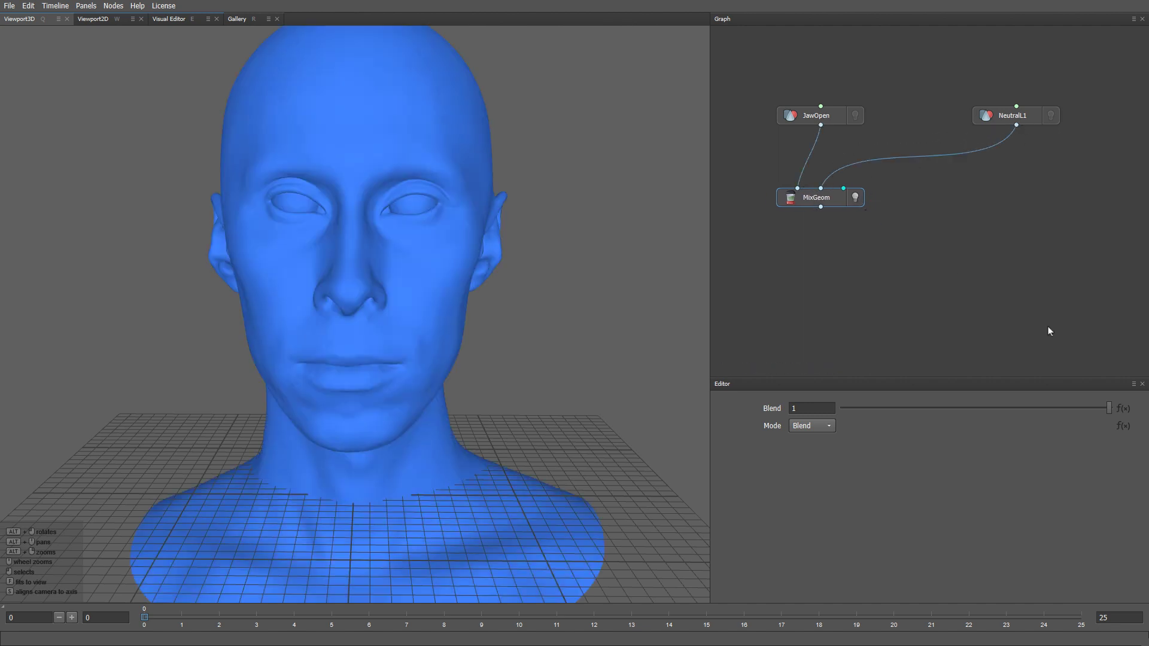
Test the MixGeom node's blend range, keep it at 1, switch the mode to Subtract and rename the node Subtract.
left_click_drag(1108, 408, 844, 404)
left_click_drag(915, 396, 1133, 405)
left_click(809, 426)
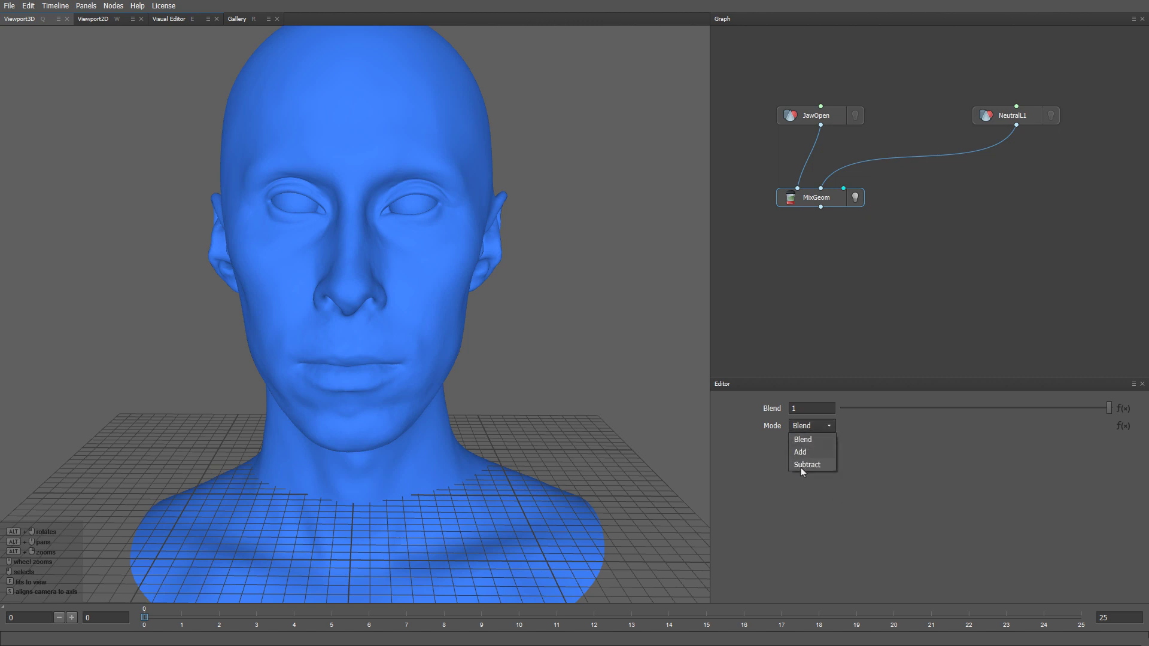
left_click(802, 465)
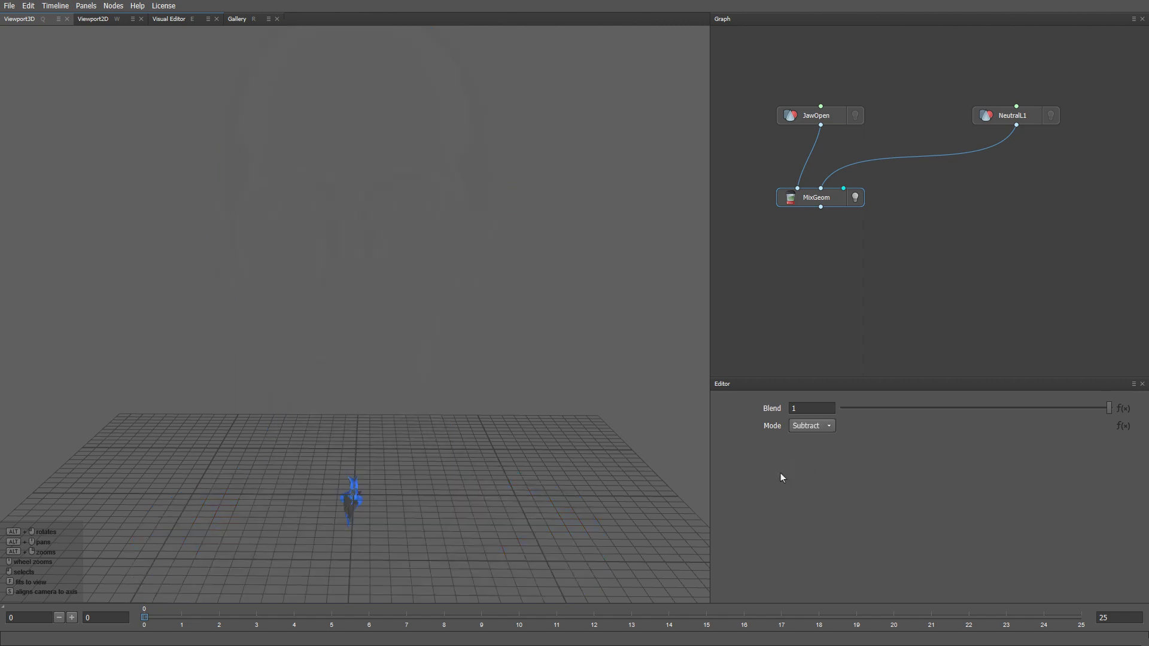
left_click_drag(529, 537, 472, 463, "alt")
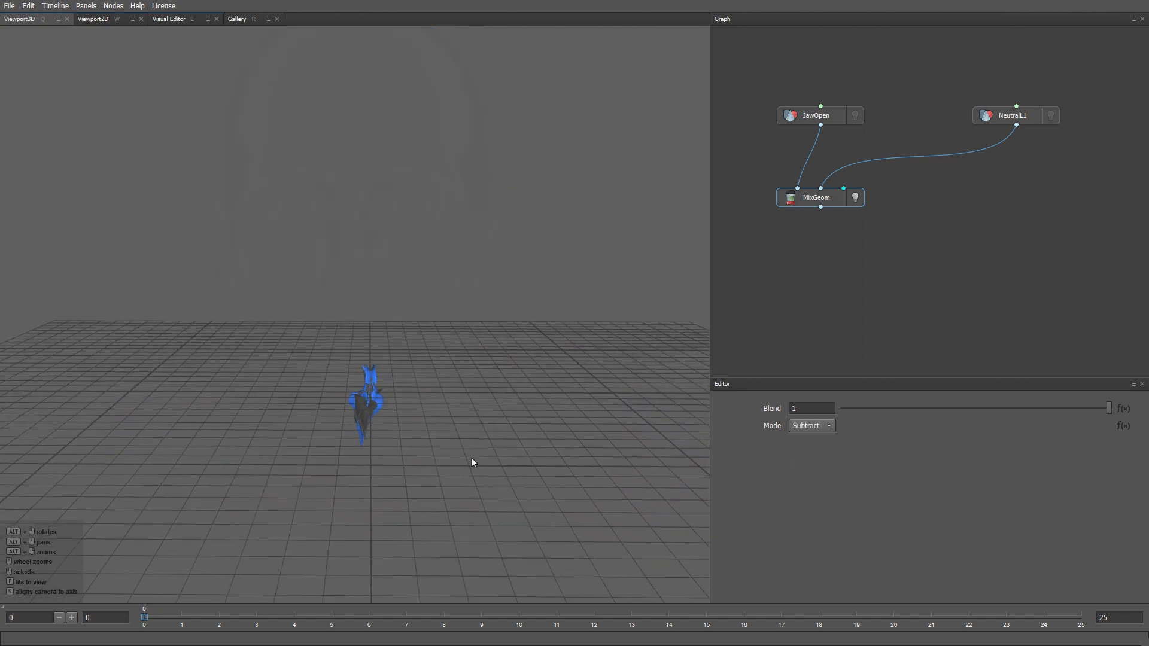
key("F2")
type("Subtract")
key("Return")
Add a FixSymmetry node below Subtract, connect the Subtract output to it and display only its result.
key("Tab")
type("fix")
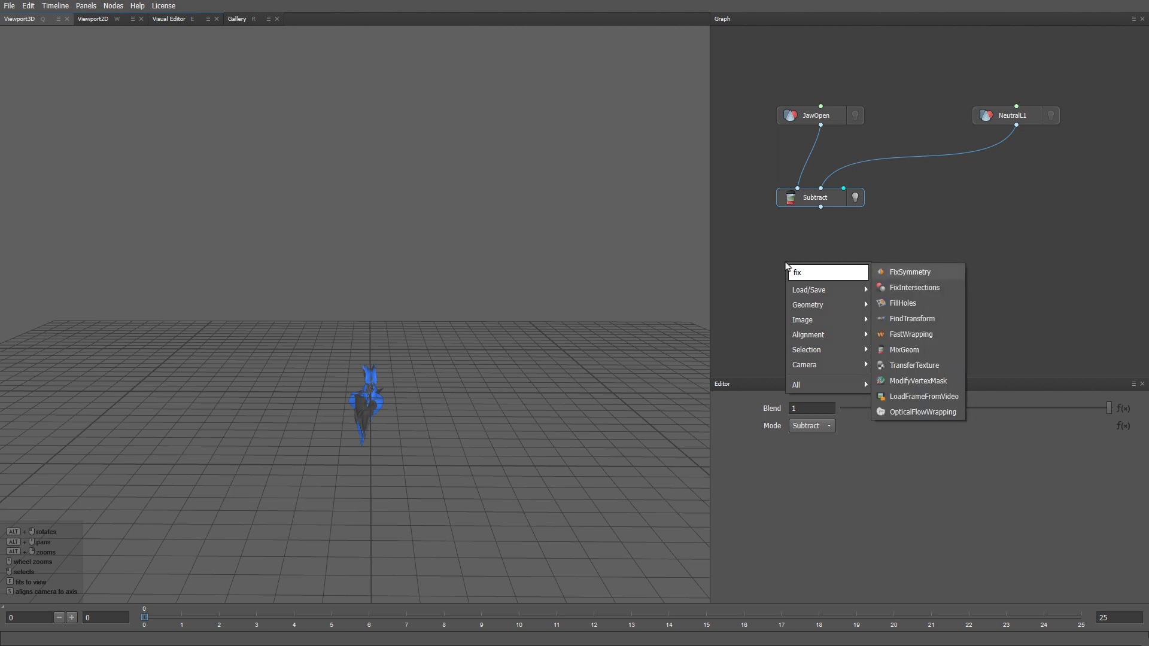
key("Return")
left_click_drag(787, 267, 822, 257)
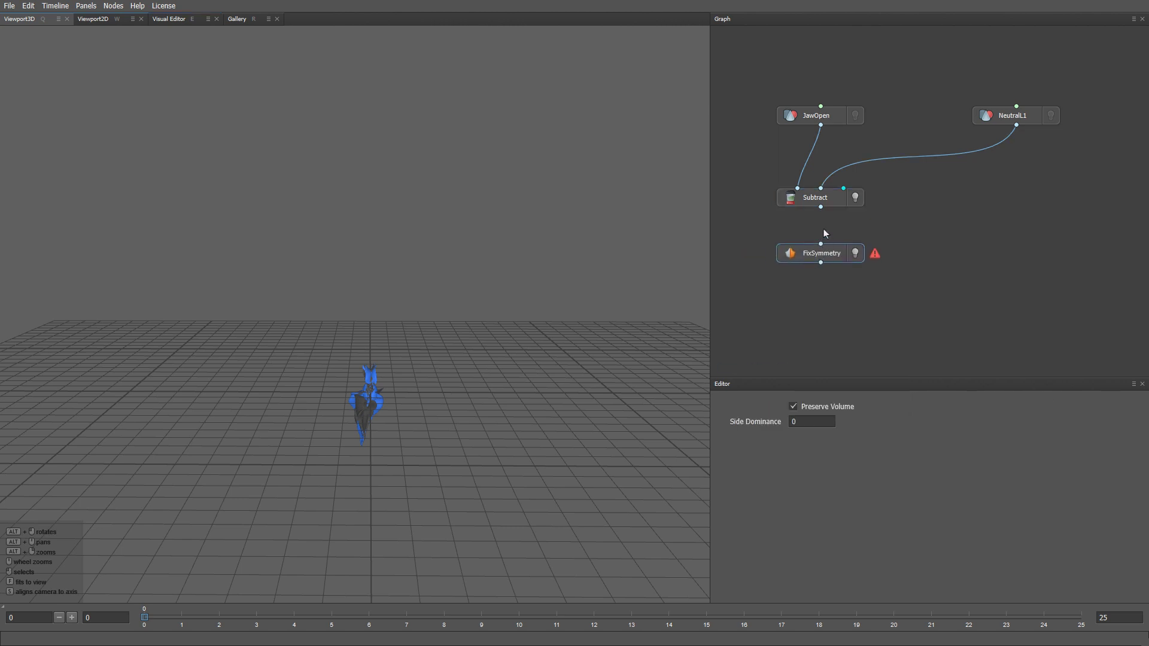
left_click_drag(821, 207, 826, 251)
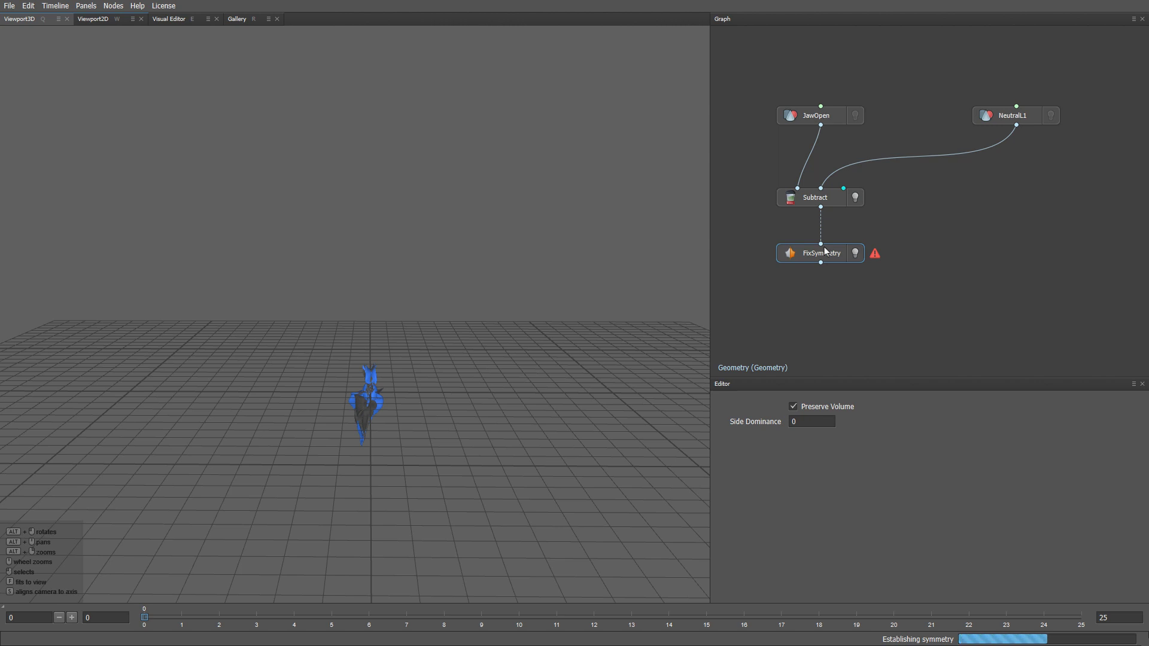
left_click(859, 255)
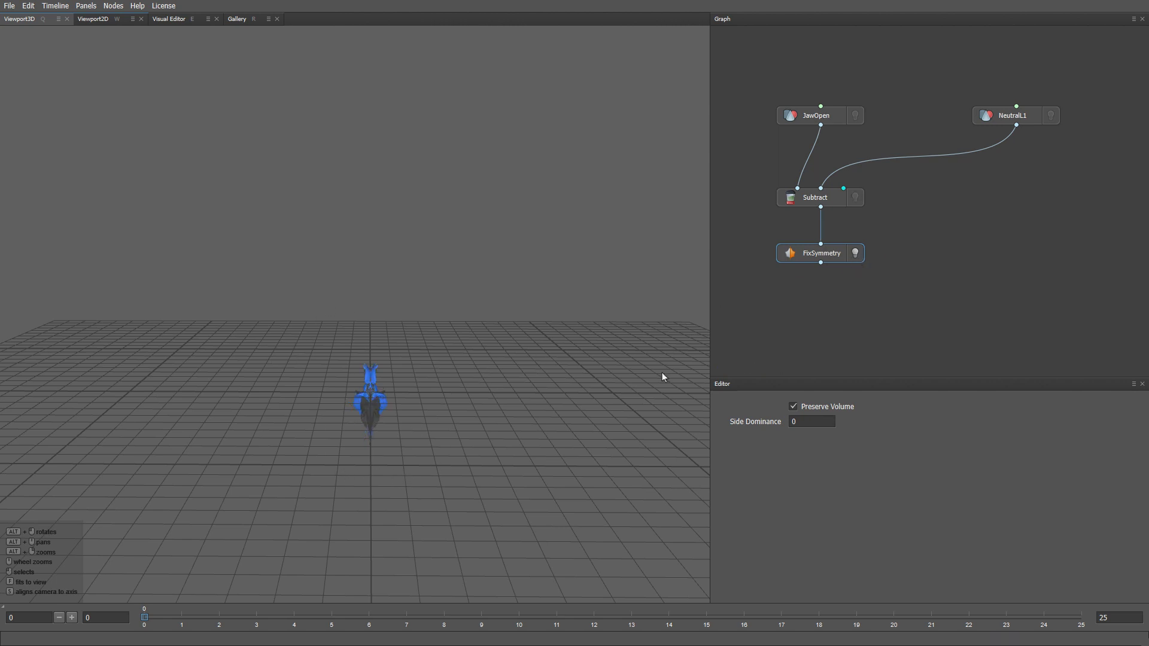
Add a second MixGeom node below FixSymmetry and rename it Add.
middle_click_drag(844, 308, 836, 271)
key("Tab")
type("mix")
key("Return")
left_click_drag(786, 284, 821, 279)
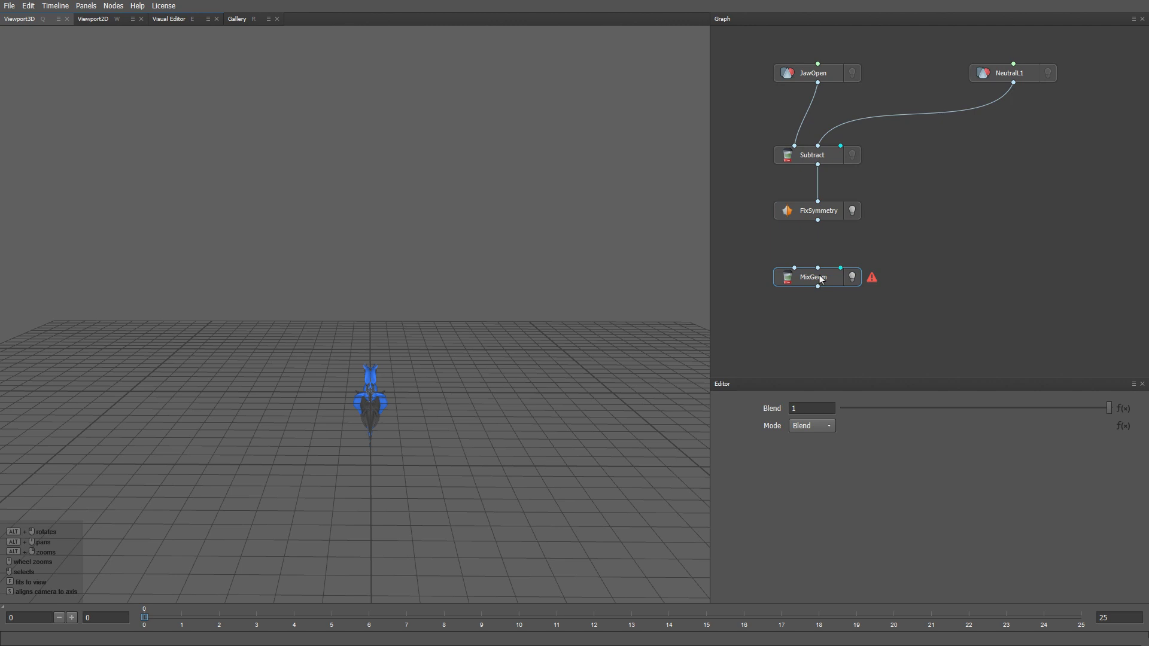
double_click(820, 275)
type("Add")
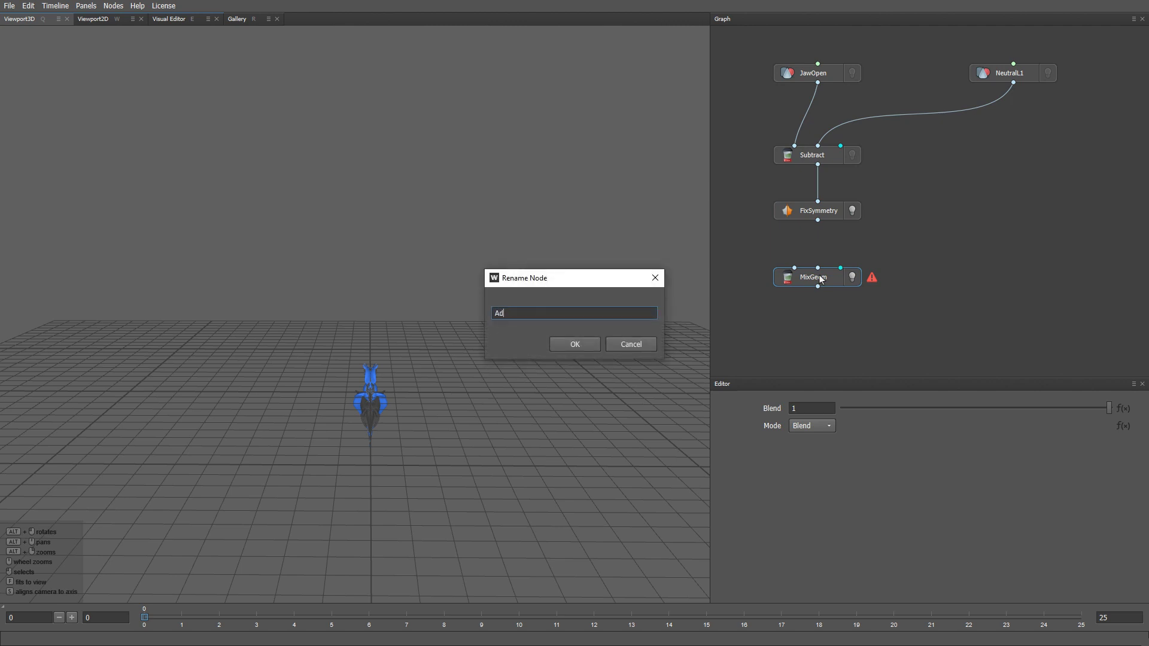
key("Return")
Connect FixSymmetry and NeutralL1 to the Add node's first and second inputs and set its mode to Add.
left_click_drag(817, 221, 794, 268)
left_click_drag(1013, 82, 817, 268)
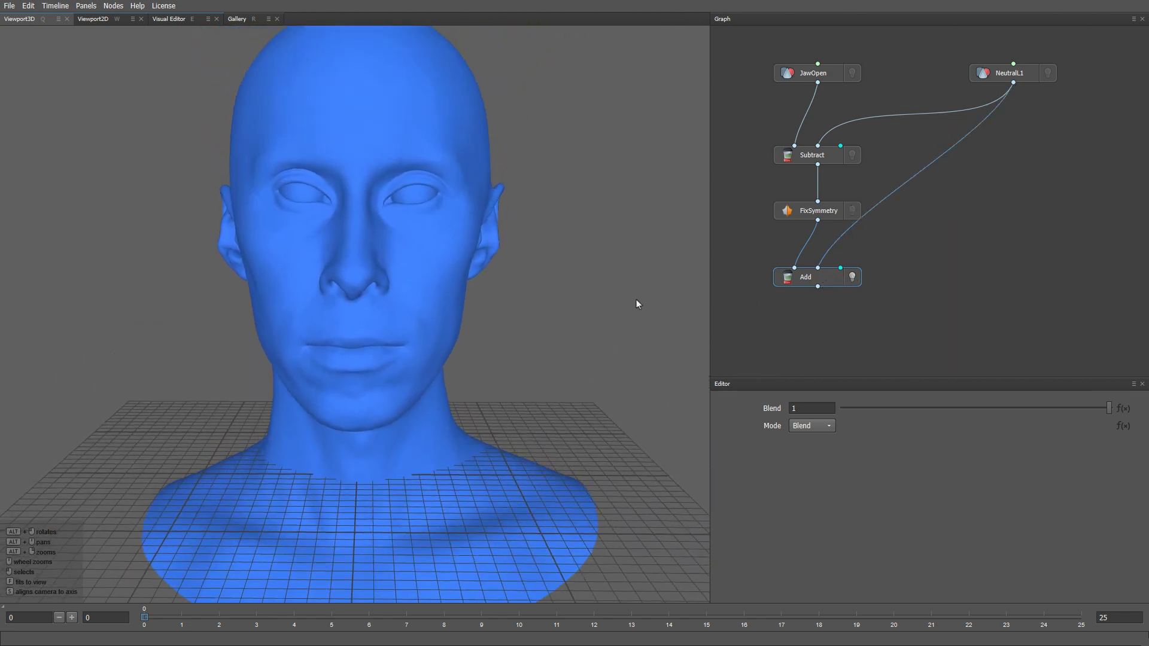
left_click(813, 426)
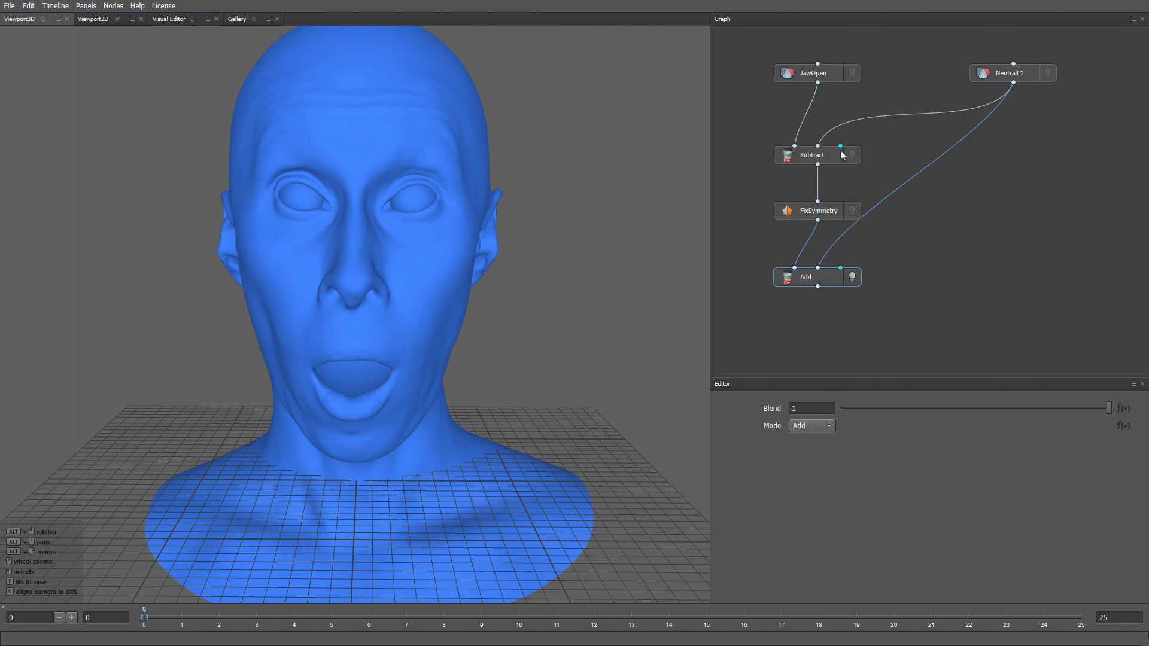
Compare the original JawOpen model with the symmetrized result of the Add node by toggling their visibility.
left_click(851, 76)
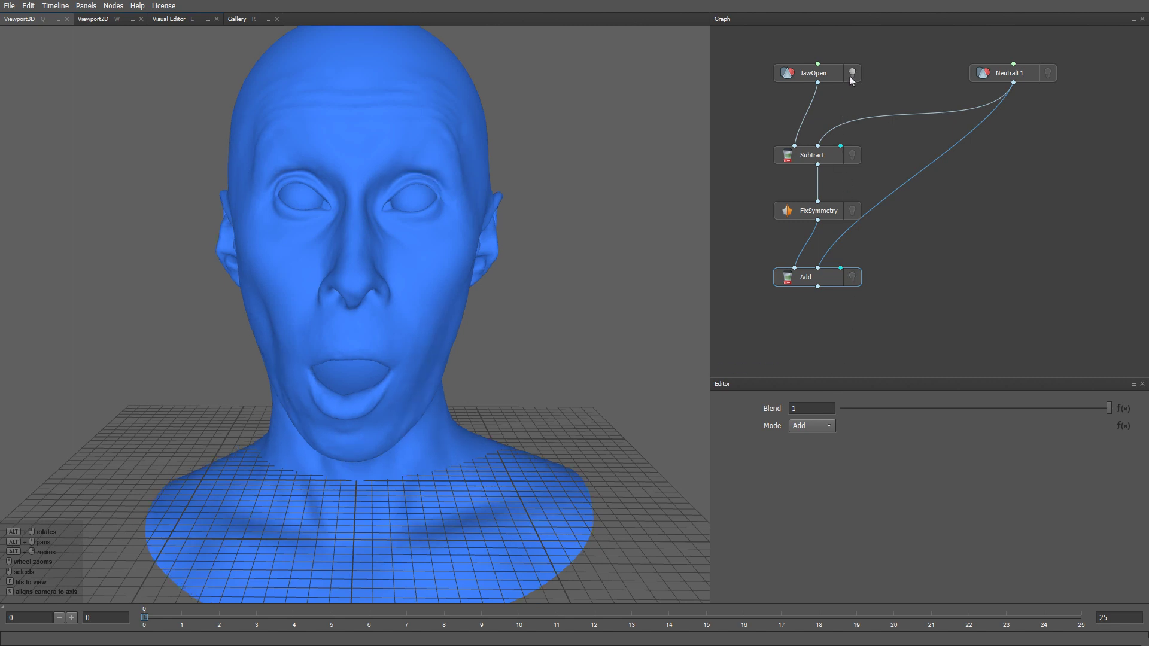
left_click(851, 76)
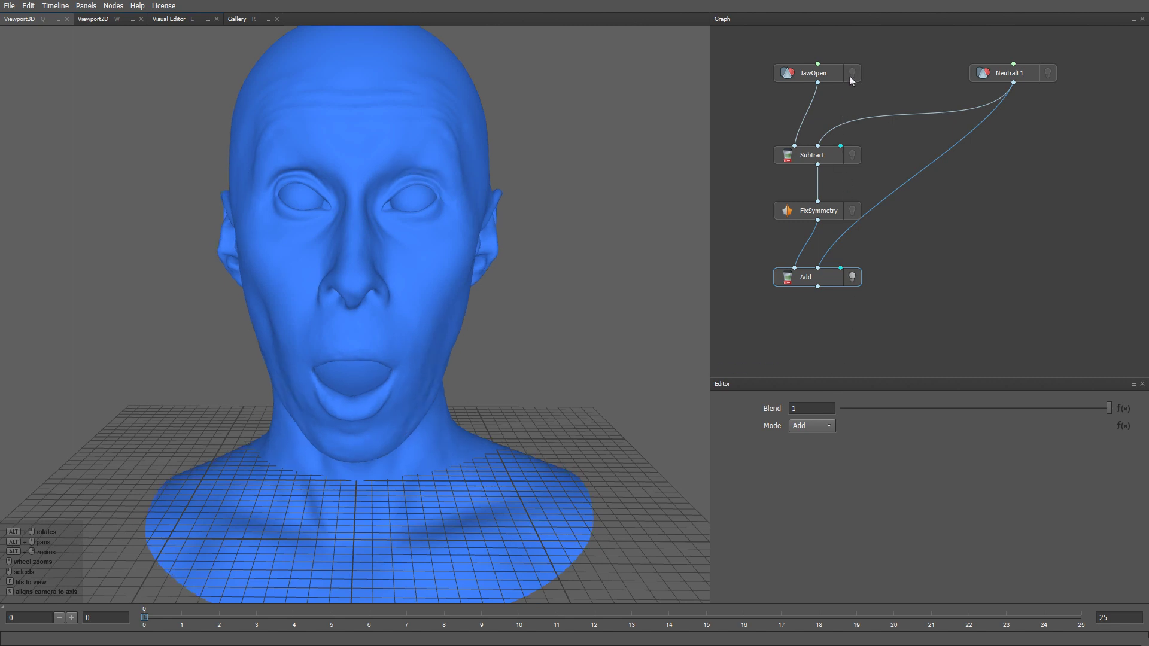
left_click(851, 77)
left_click(851, 76)
Add a MixGeom node below Add, connect NeutralL1 to its first input and Add to its second, and test its blend, ending at 1.
middle_click_drag(813, 337, 814, 316)
right_click(783, 324)
type("ix")
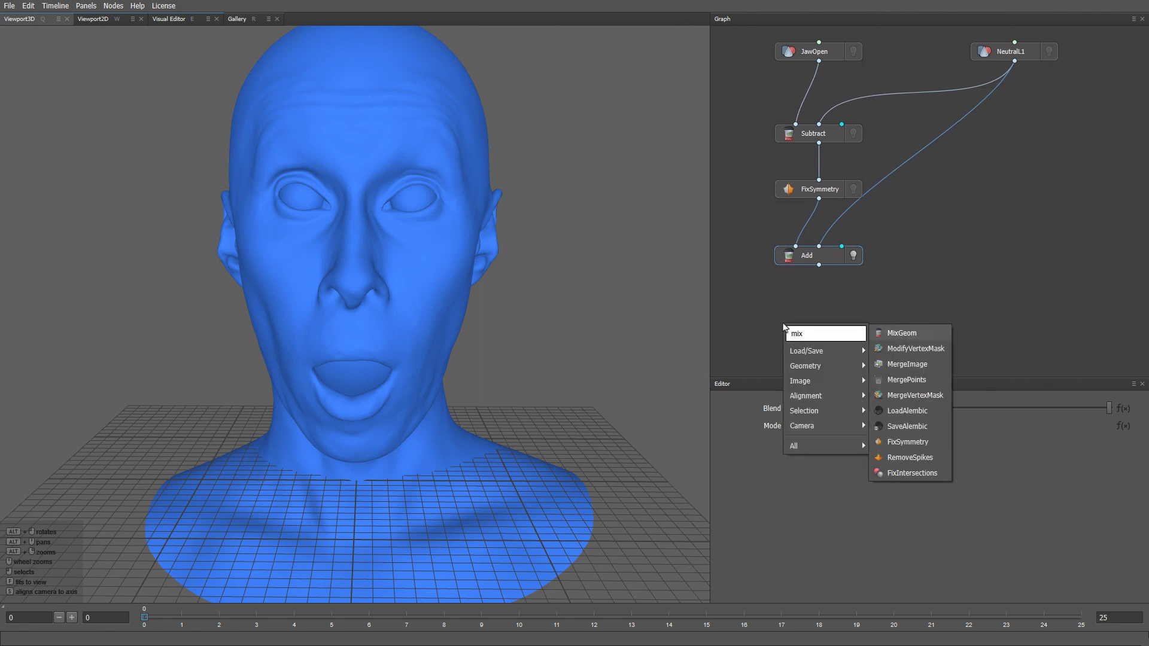
key("Return")
left_click_drag(781, 323, 816, 313)
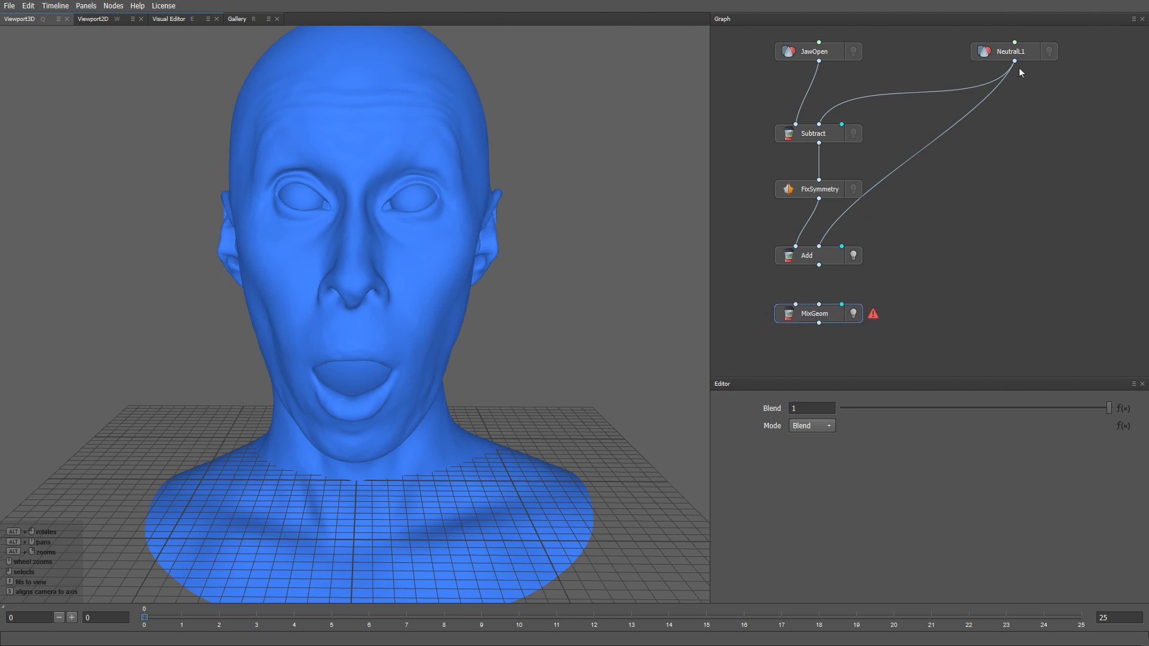
left_click_drag(1015, 61, 814, 310)
left_click_drag(819, 264, 819, 304)
mouse_move(1109, 408)
left_mouse_down()
mouse_move(856, 412)
mouse_move(1112, 414)
left_mouse_up()
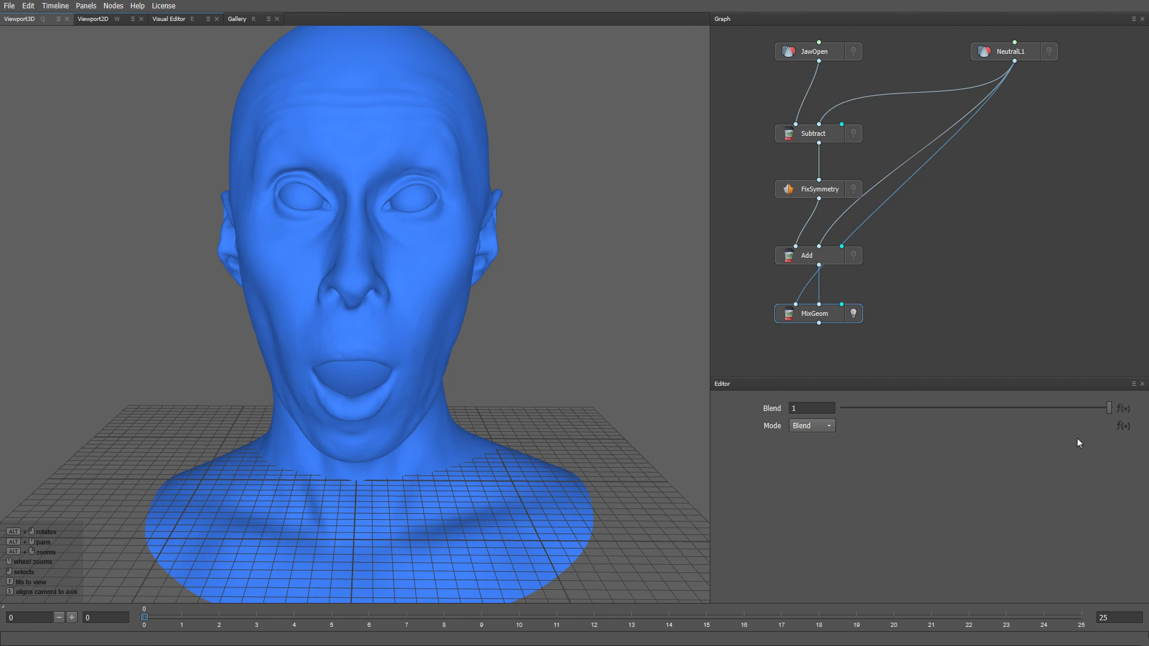
Add a VertexMask node beside the Add node and connect JawOpen to its input.
right_click(937, 254)
type("v")
left_click(1040, 264)
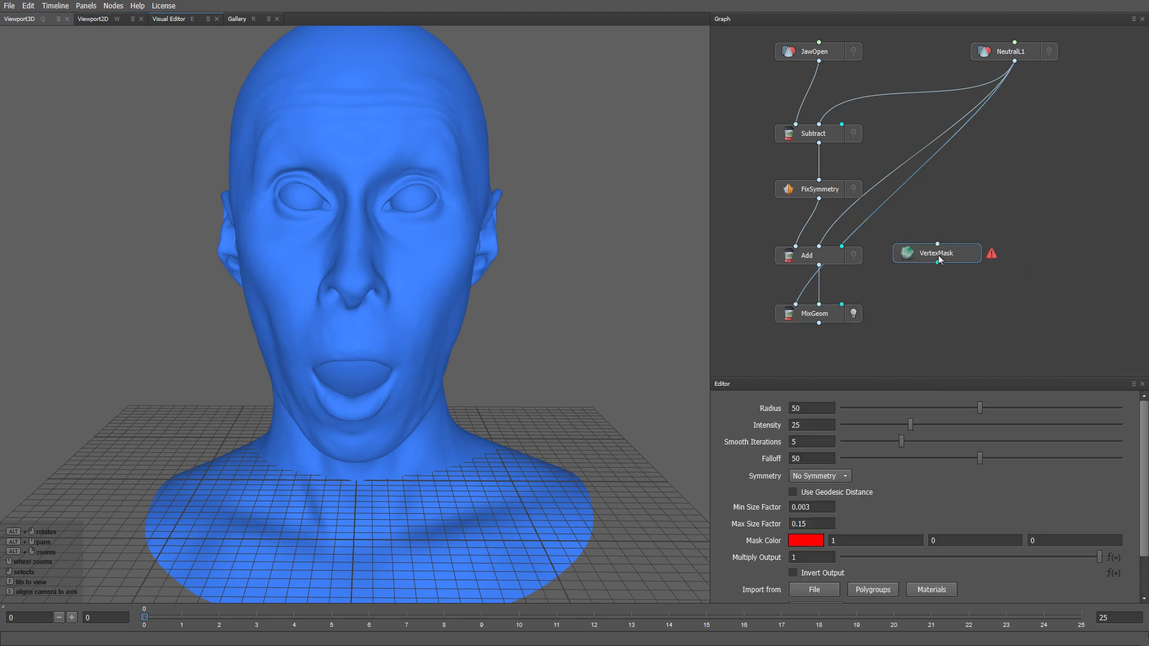
left_click_drag(945, 257, 1016, 262)
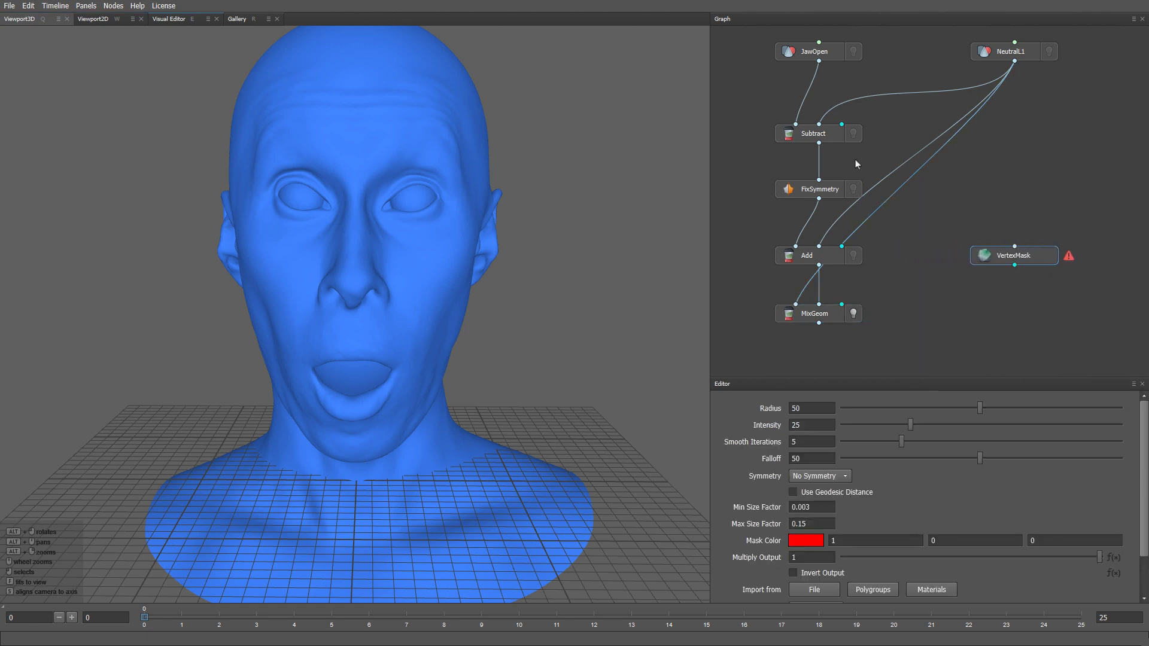
left_click_drag(819, 60, 1014, 241)
Set the VertexMask brush symmetry to Topological and its intensity to 100.
left_click(830, 475)
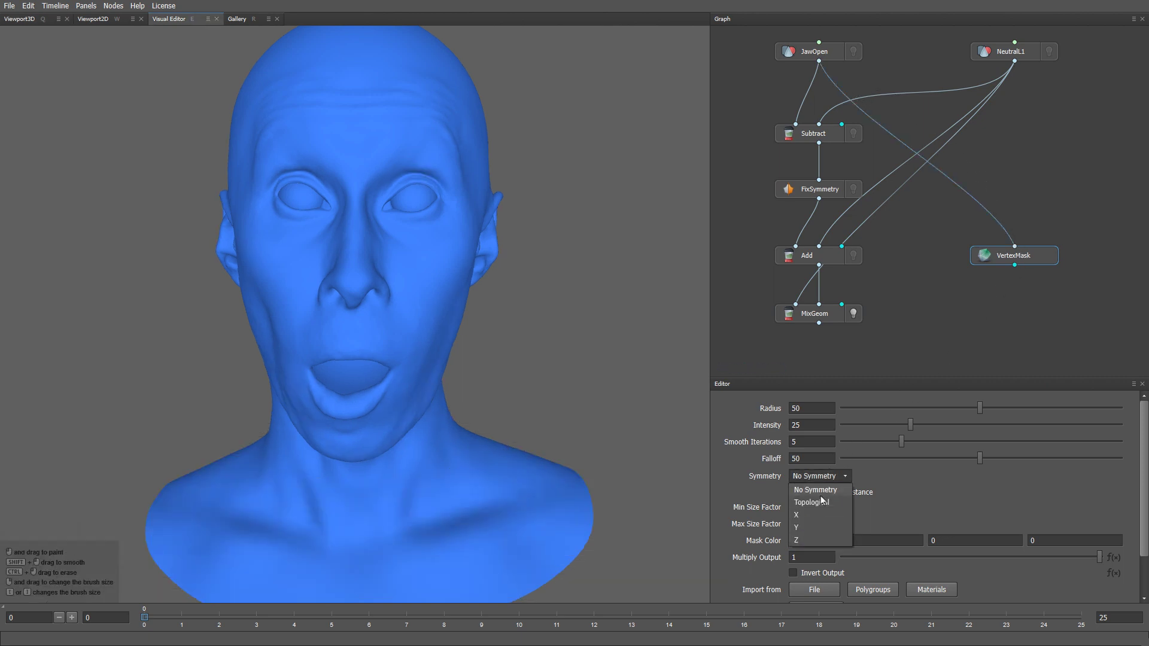
left_click(818, 499)
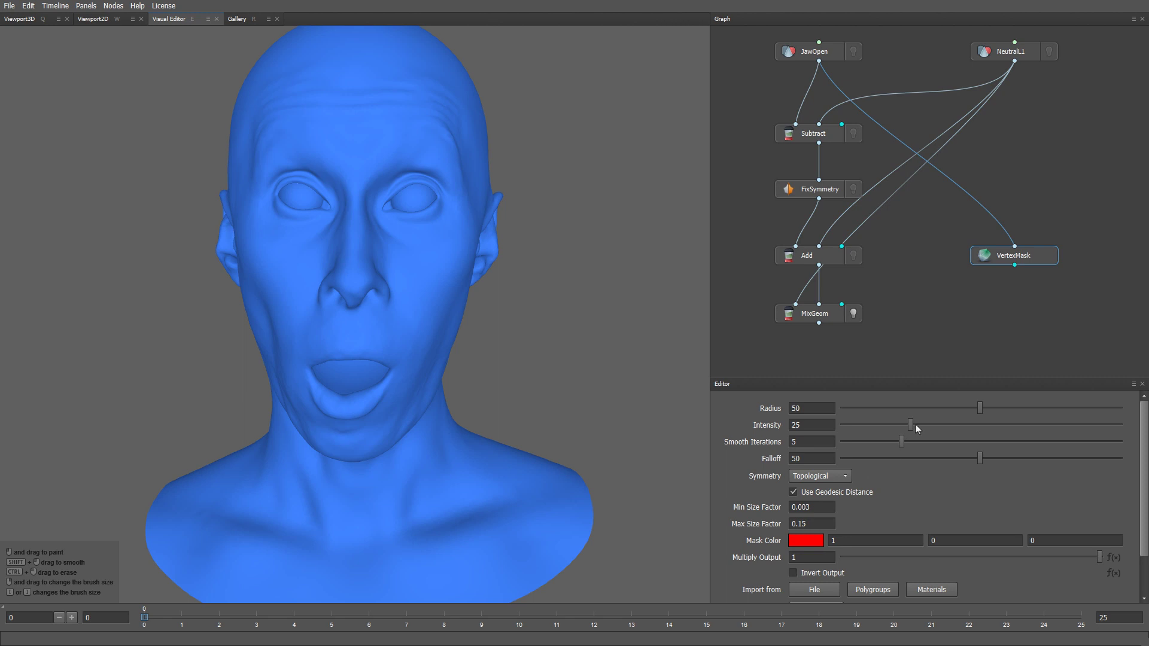
left_click_drag(911, 425, 1077, 426)
Paint the mask over the lower face, covering the chin, cheeks, mouth area and nose.
scroll(366, 377, "up", 5)
mouse_move(379, 414)
left_mouse_down()
mouse_move(330, 378)
mouse_move(442, 321)
mouse_move(371, 264)
mouse_move(359, 159)
mouse_move(353, 242)
left_mouse_up()
left_click_drag(361, 379, 408, 359, "alt")
mouse_move(357, 433)
left_mouse_down()
mouse_move(264, 448)
mouse_move(258, 419)
left_mouse_up()
left_click_drag(258, 419, 362, 430, "alt")
mouse_move(425, 233)
left_mouse_down()
mouse_move(174, 277)
mouse_move(156, 334)
mouse_move(220, 406)
mouse_move(291, 426)
mouse_move(239, 401)
mouse_move(259, 449)
mouse_move(275, 403)
mouse_move(398, 257)
left_mouse_up()
right_click_drag(478, 169, 483, 177)
left_click_drag(483, 177, 485, 162)
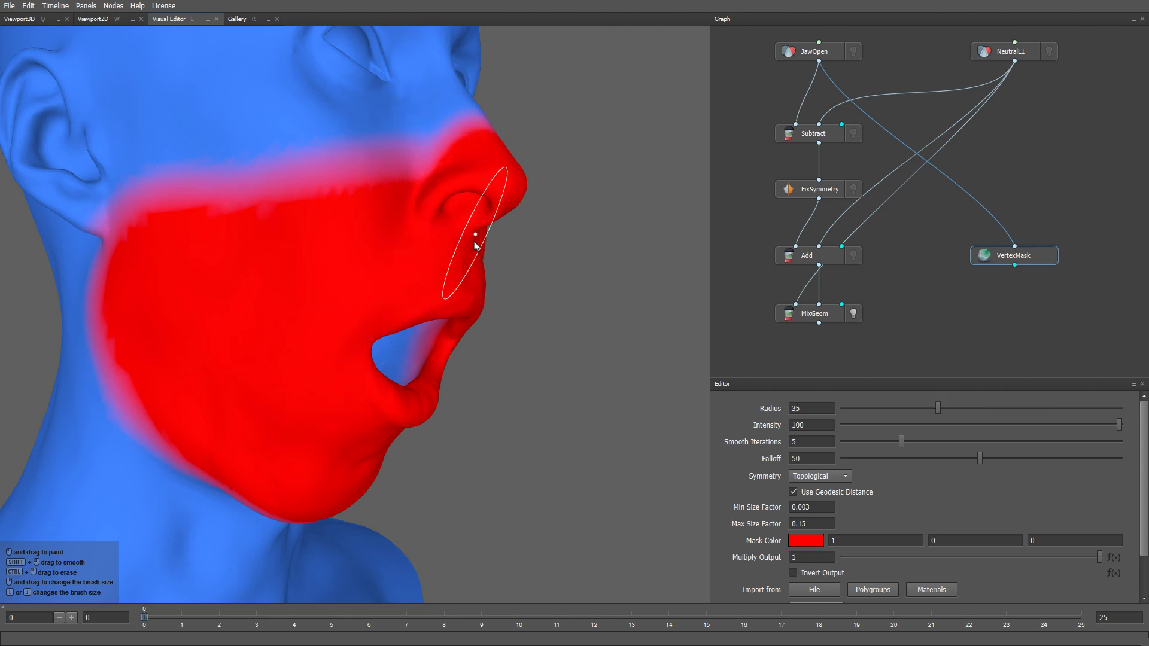
Extend the painted mask along the jawline, under the chin and down the front of the neck, adjusting the brush radius.
right_click_drag(466, 251, 452, 278)
left_click_drag(315, 419, 269, 321, "alt")
right_click_drag(197, 420, 211, 439)
mouse_move(205, 422)
left_mouse_down()
mouse_move(328, 508)
mouse_move(322, 514)
mouse_move(253, 469)
left_mouse_up()
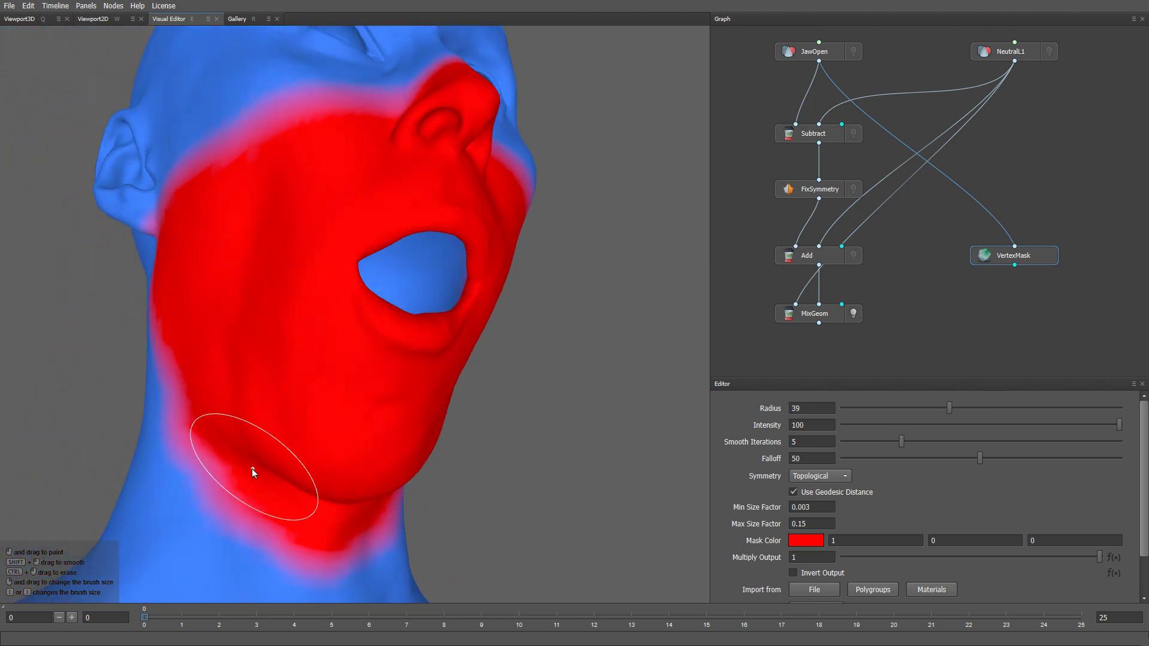
right_click_drag(252, 469, 258, 479)
middle_click_drag(324, 534, 339, 430, "alt")
left_click_drag(339, 430, 314, 424, "alt")
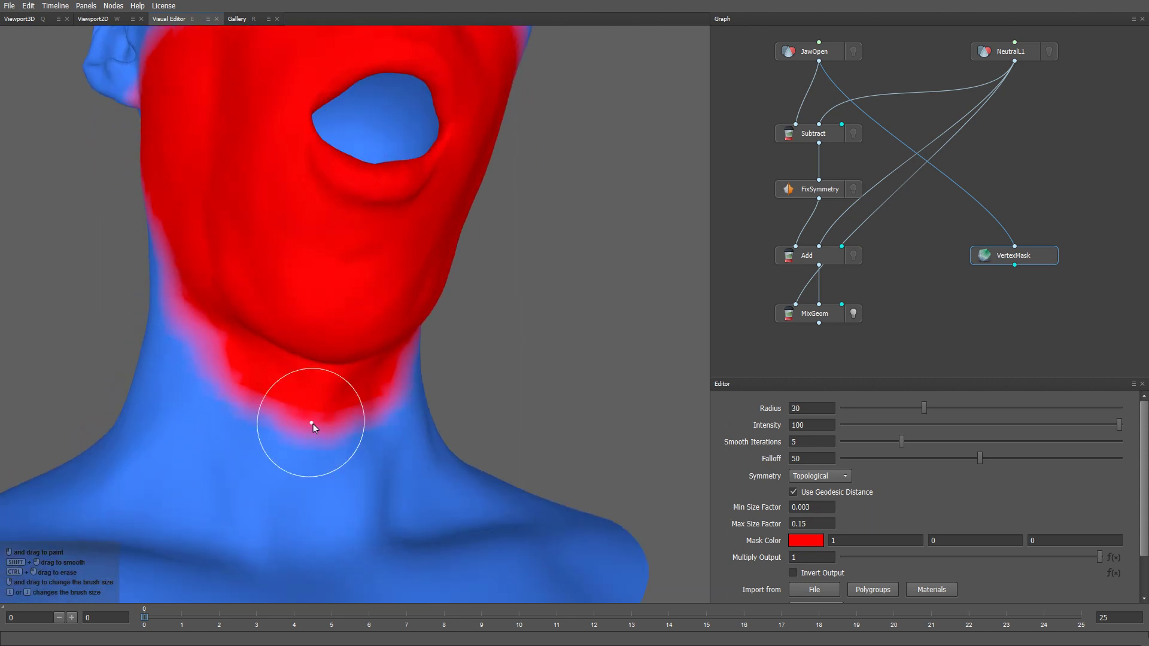
mouse_move(325, 431)
right_mouse_down()
mouse_move(328, 405)
mouse_move(325, 417)
right_mouse_up()
mouse_move(325, 426)
left_mouse_down()
mouse_move(362, 415)
mouse_move(326, 407)
mouse_move(368, 319)
left_mouse_up()
left_click_drag(372, 261, 368, 274, "alt")
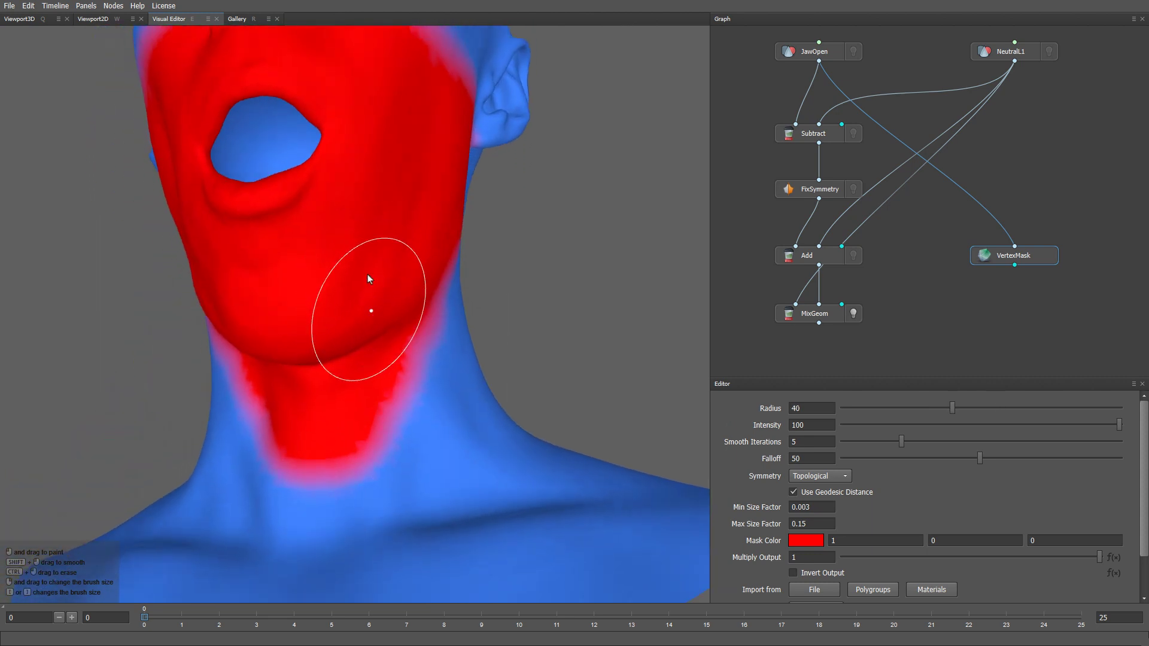
Examine the mask's coverage around the nose, mouth, jaw and neck from several angles.
right_click_drag(367, 274, 372, 240, "alt")
middle_click_drag(373, 239, 380, 317, "alt")
left_click_drag(379, 317, 368, 413, "alt")
middle_click_drag(368, 413, 340, 322, "alt")
right_click_drag(334, 311, 335, 271)
left_click_drag(321, 295, 299, 260, "alt")
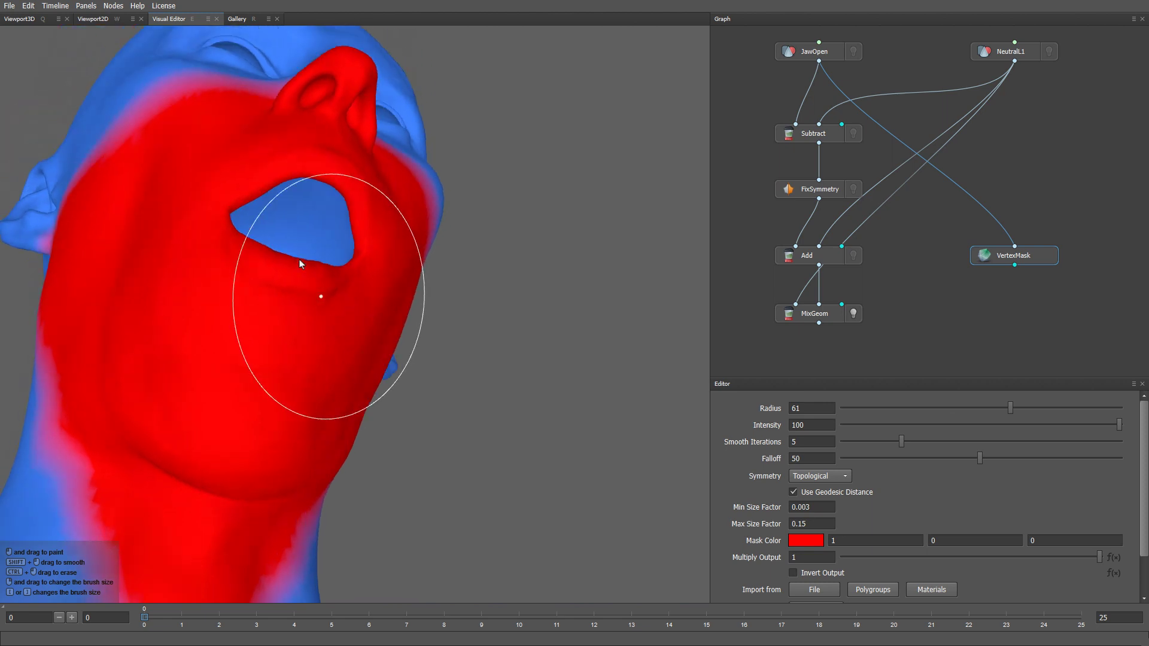
middle_click_drag(299, 260, 347, 292, "alt")
mouse_move(347, 292)
left_mouse_down()
mouse_move(367, 224)
mouse_move(310, 240)
mouse_move(239, 284)
left_mouse_up()
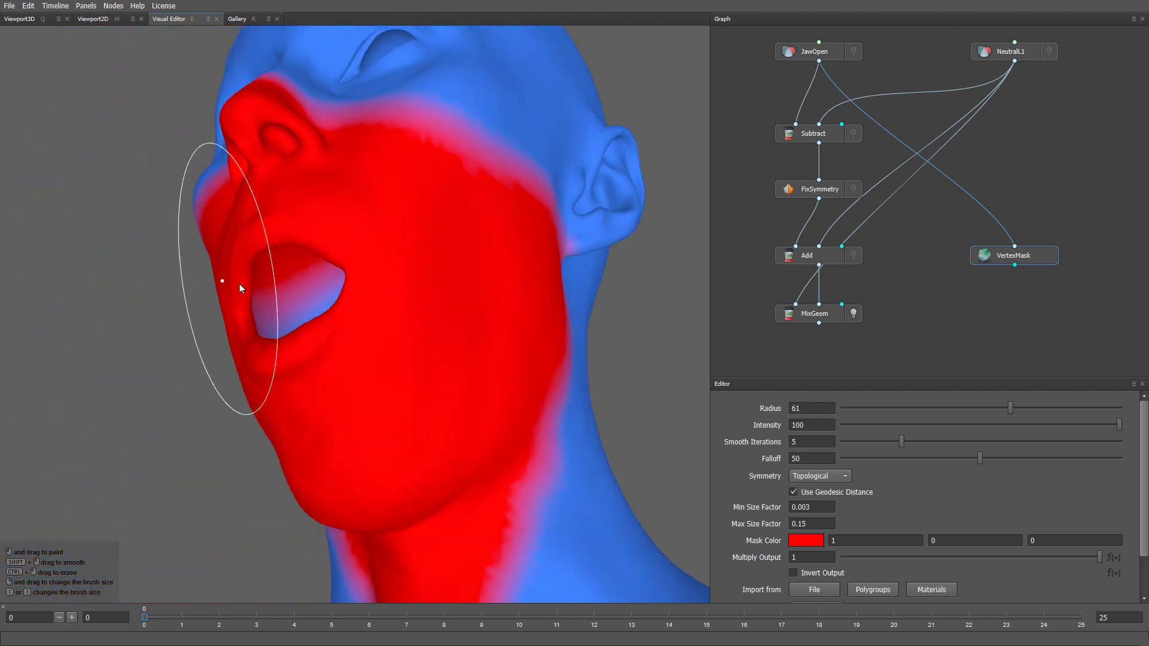
mouse_move(268, 324)
left_mouse_down("alt")
mouse_move(285, 384)
mouse_move(337, 414)
mouse_move(349, 270)
mouse_move(348, 351)
left_mouse_up("alt")
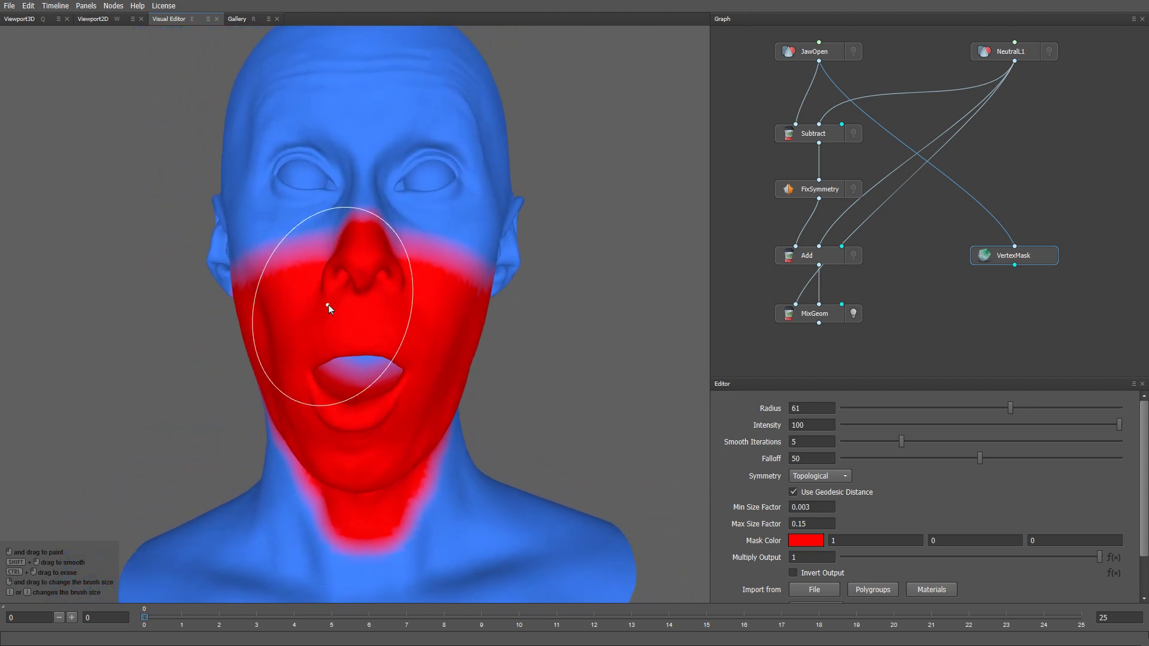
Raise the smooth iterations to 10 and smooth the mask's border across the nose, cheeks and back of the jaw.
left_click_drag(328, 304, 334, 304, "alt")
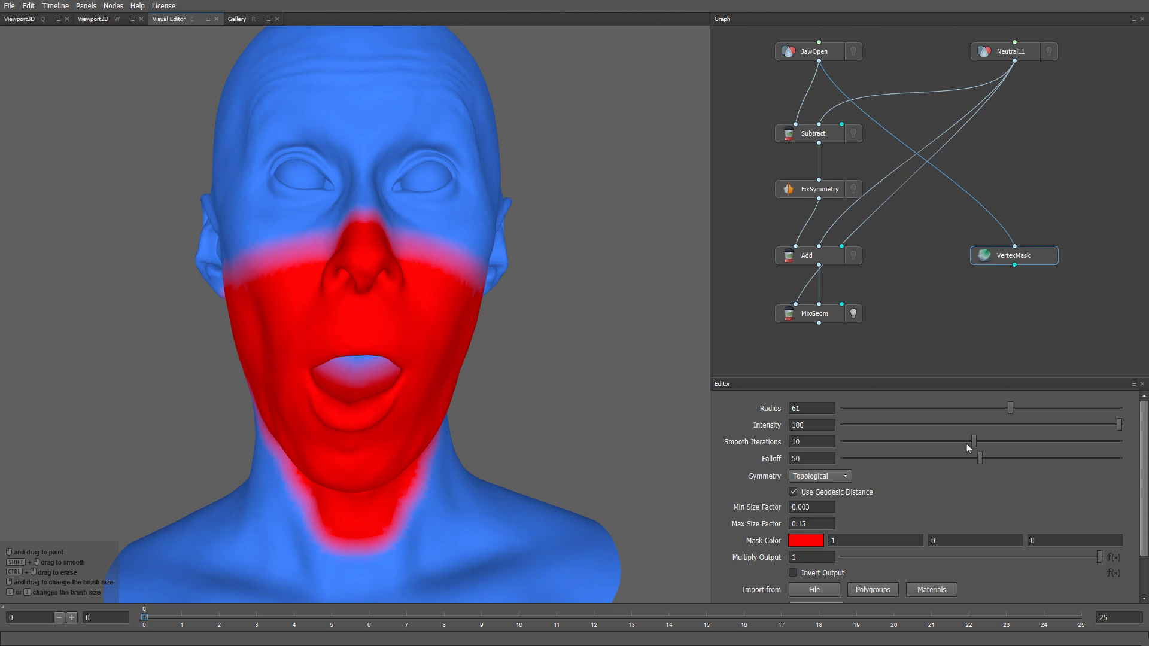
scroll(227, 276, "up", 4)
left_click_drag(268, 383, 387, 353, "alt")
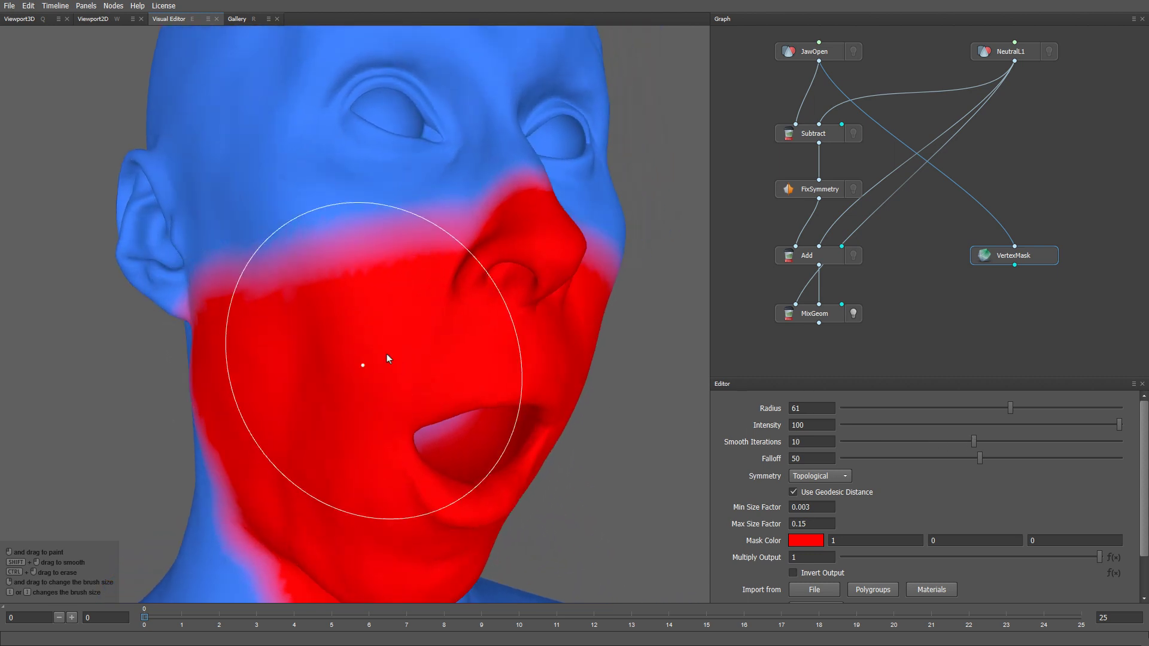
right_click_drag(415, 333, 418, 363)
mouse_move(472, 264)
left_mouse_down()
mouse_move(467, 243)
mouse_move(481, 245)
left_mouse_up()
mouse_move(517, 170)
left_mouse_down("shift")
mouse_move(495, 197)
mouse_move(430, 211)
mouse_move(426, 227)
mouse_move(204, 299)
mouse_move(257, 321)
mouse_move(178, 330)
left_mouse_up("shift")
right_click_drag(114, 345, 110, 361, "alt")
key("bracketleft")
left_click_drag(110, 360, 146, 603, "shift")
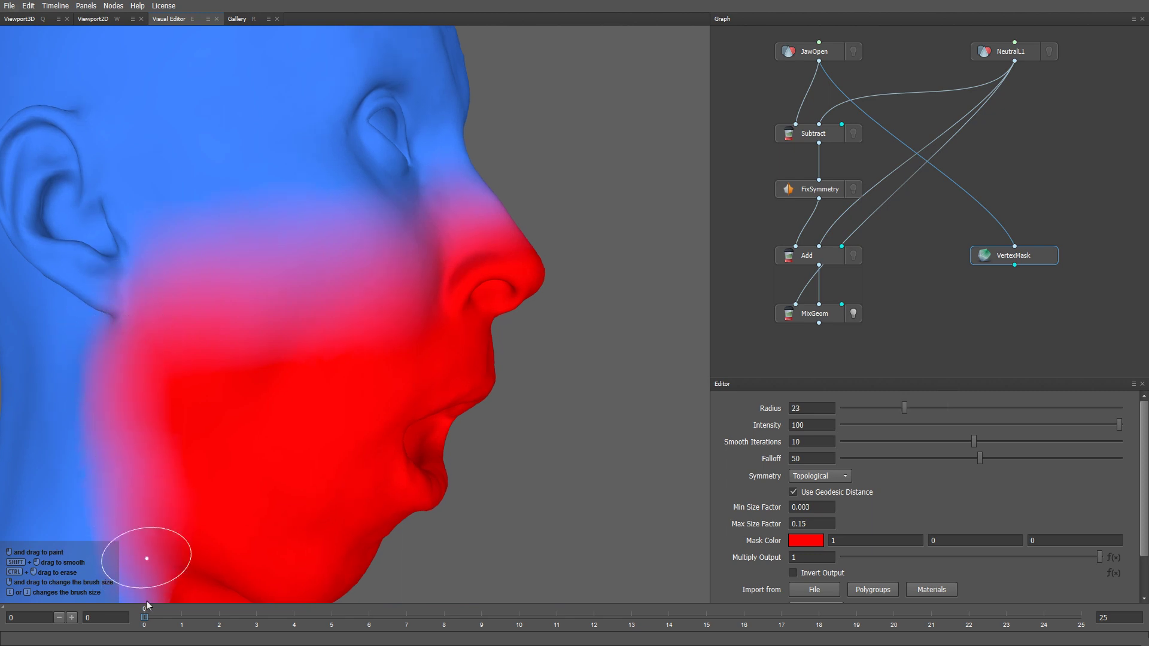
Smooth the mask's border below the jaw and around the neck with a brush radius of 37.
middle_click_drag(178, 541, 177, 368, "alt")
right_click_drag(152, 462, 160, 459)
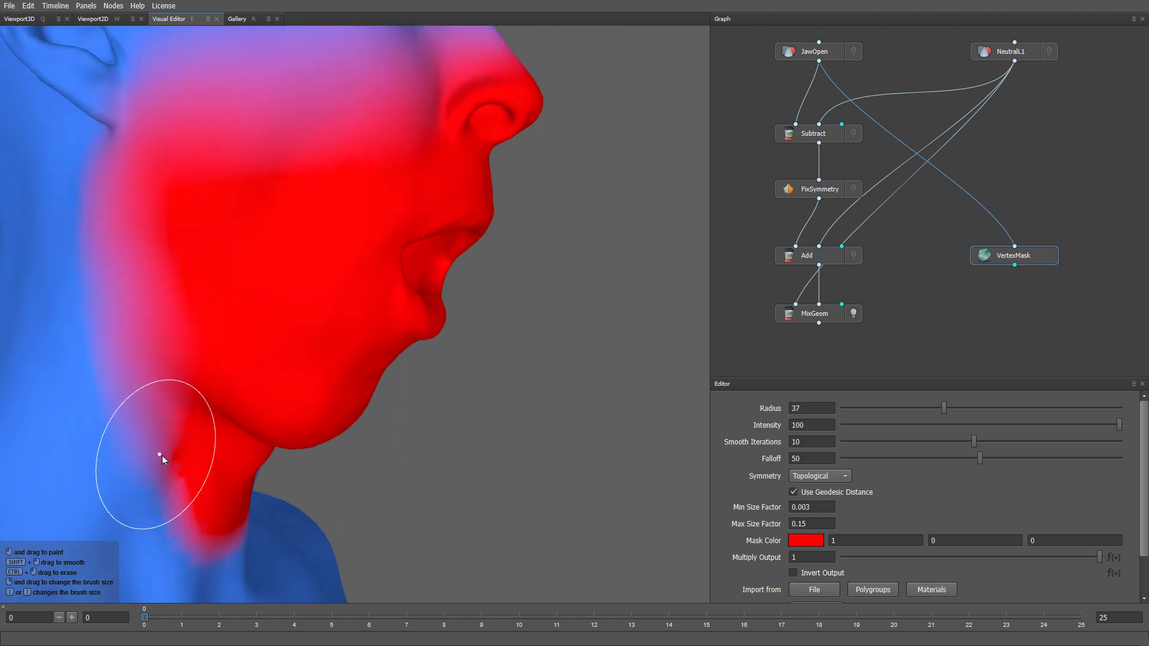
mouse_move(163, 455)
left_mouse_down()
mouse_move(202, 530)
mouse_move(150, 529)
mouse_move(257, 491)
mouse_move(185, 496)
left_mouse_up()
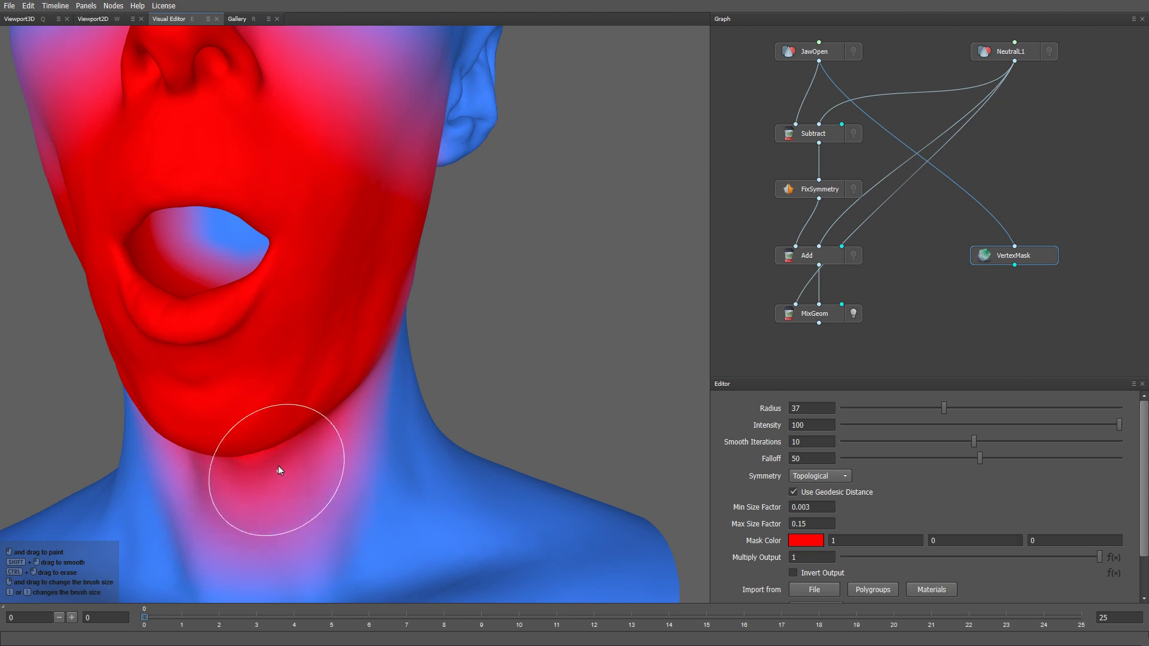
left_click_drag(228, 347, 247, 386, "alt")
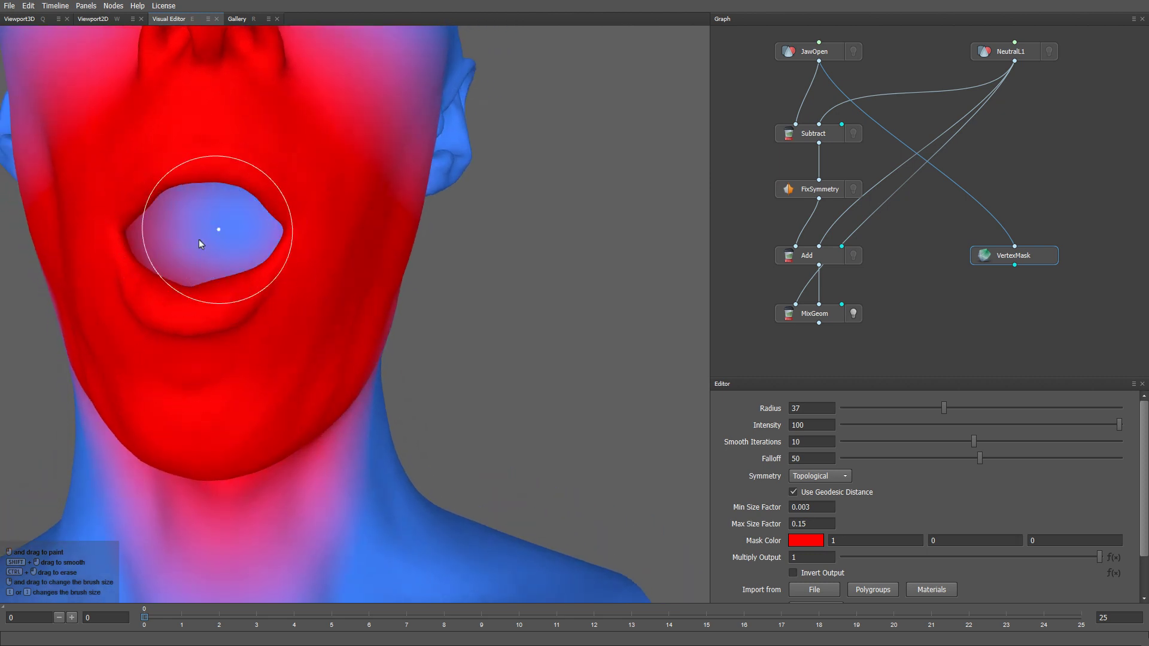
left_click_drag(203, 240, 240, 247, "alt")
scroll(220, 318, "down", 3)
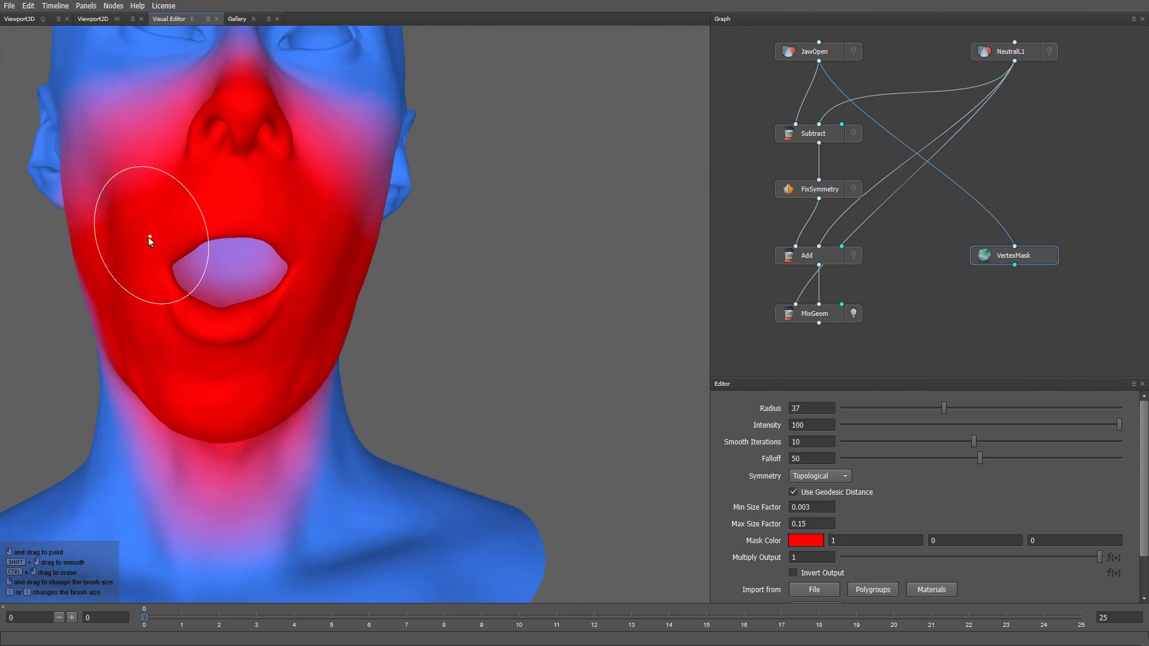
mouse_move(121, 259)
left_mouse_down("alt")
mouse_move(225, 383)
mouse_move(226, 341)
mouse_move(300, 304)
left_mouse_up("alt")
Connect the VertexMask output to MixGeom's mask input and select MixGeom to show its settings.
left_click_drag(1018, 267, 840, 306)
left_click(853, 313)
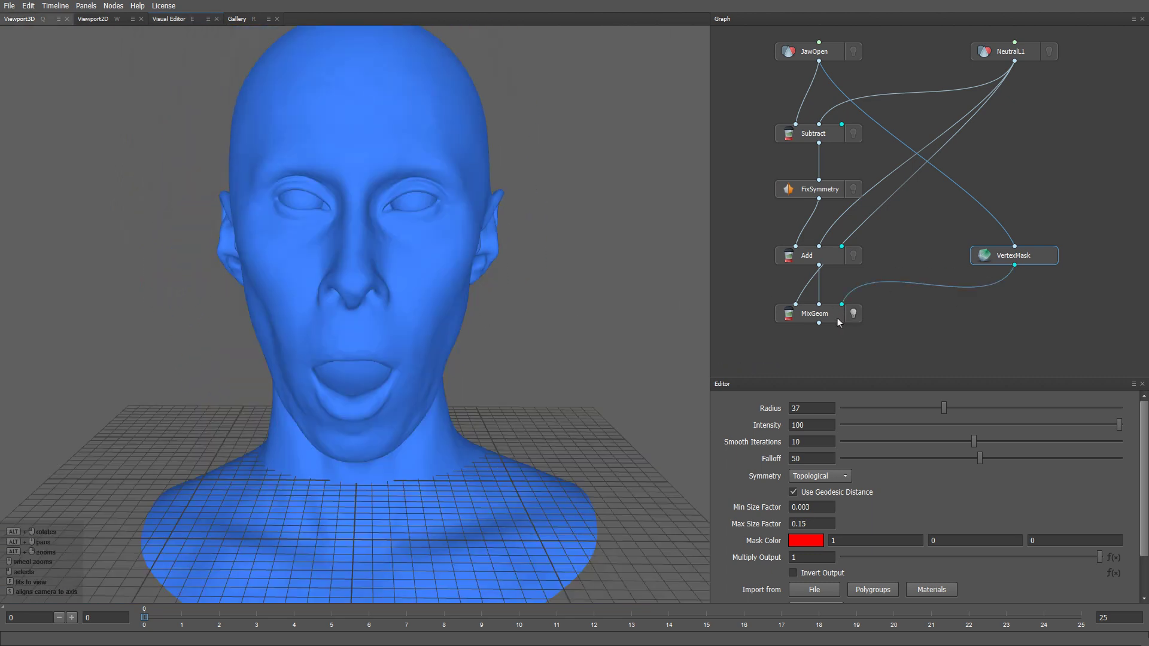
left_click(836, 318)
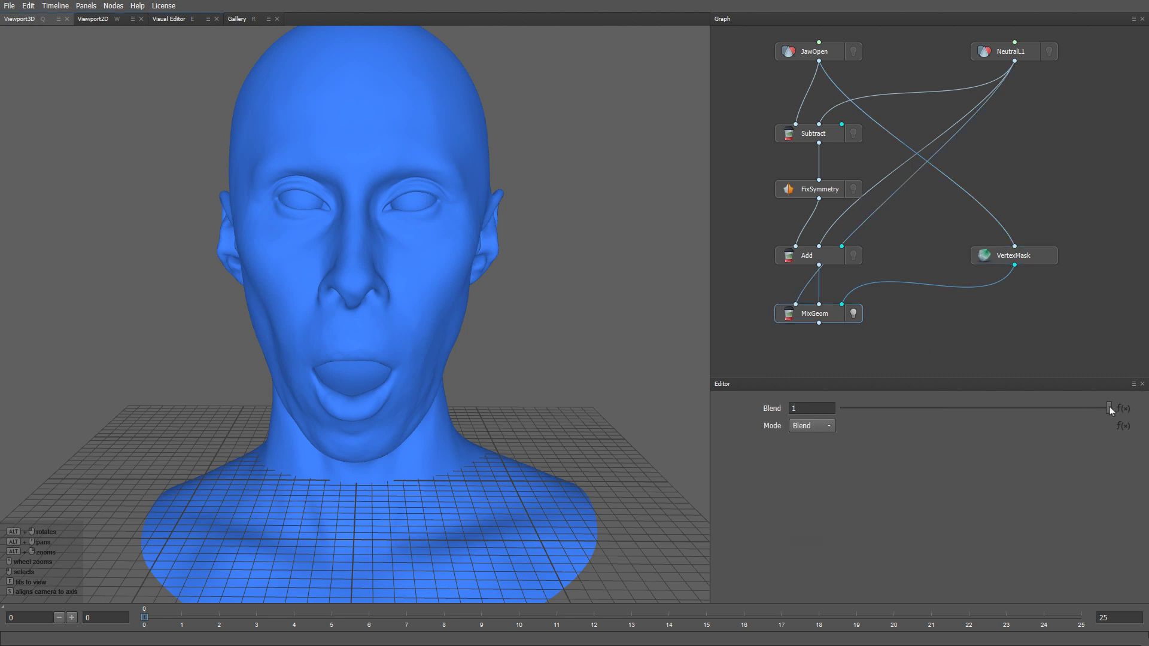
Test the masked blend by varying MixGeom's blend value, check the head from front and side, and end at 1.
left_click_drag(1109, 407, 945, 406)
left_click_drag(866, 401, 1109, 408)
left_click_drag(427, 347, 626, 347, "alt")
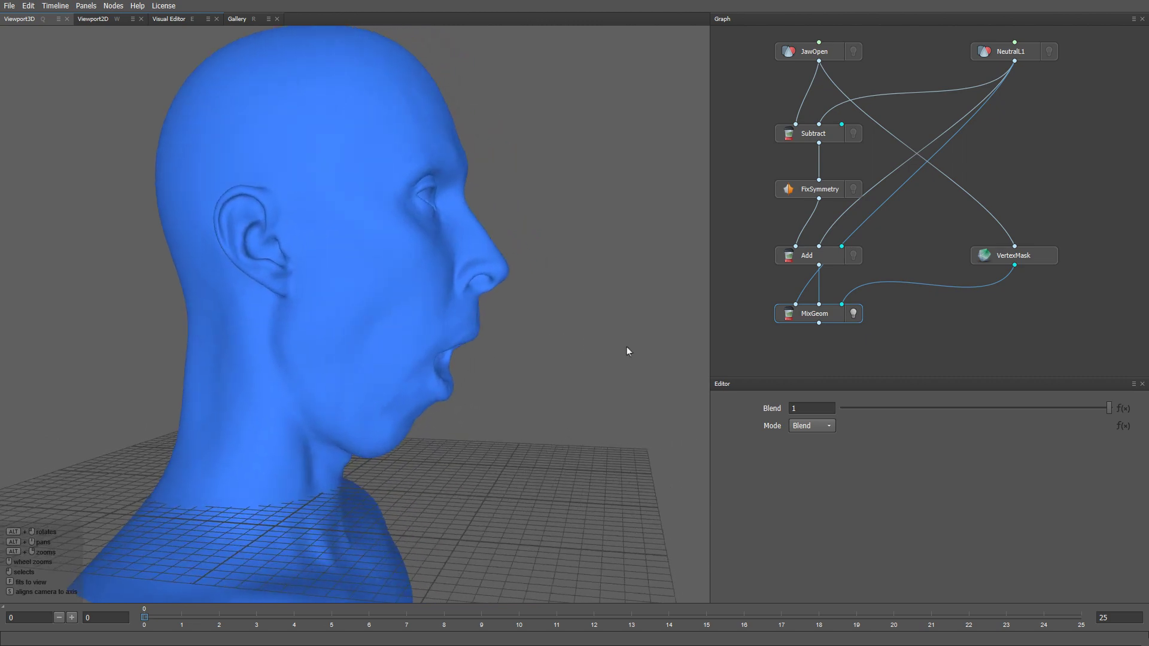
mouse_move(1110, 407)
left_mouse_down()
mouse_move(896, 417)
mouse_move(1116, 413)
mouse_move(917, 425)
mouse_move(1070, 418)
mouse_move(944, 435)
mouse_move(1108, 422)
left_mouse_up()
left_click_drag(535, 398, 383, 390, "alt")
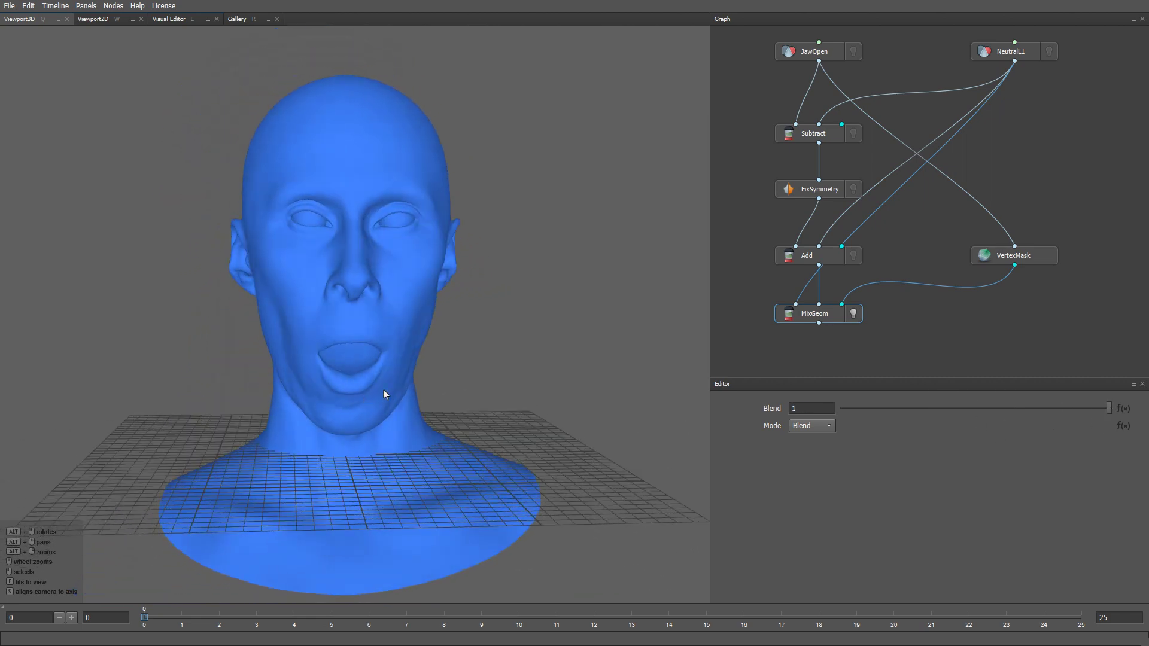
Start saving MixGeom's geometry, then create and open a MaskedExpressions folder inside AFewTipsBlendshapes.
right_click(835, 316)
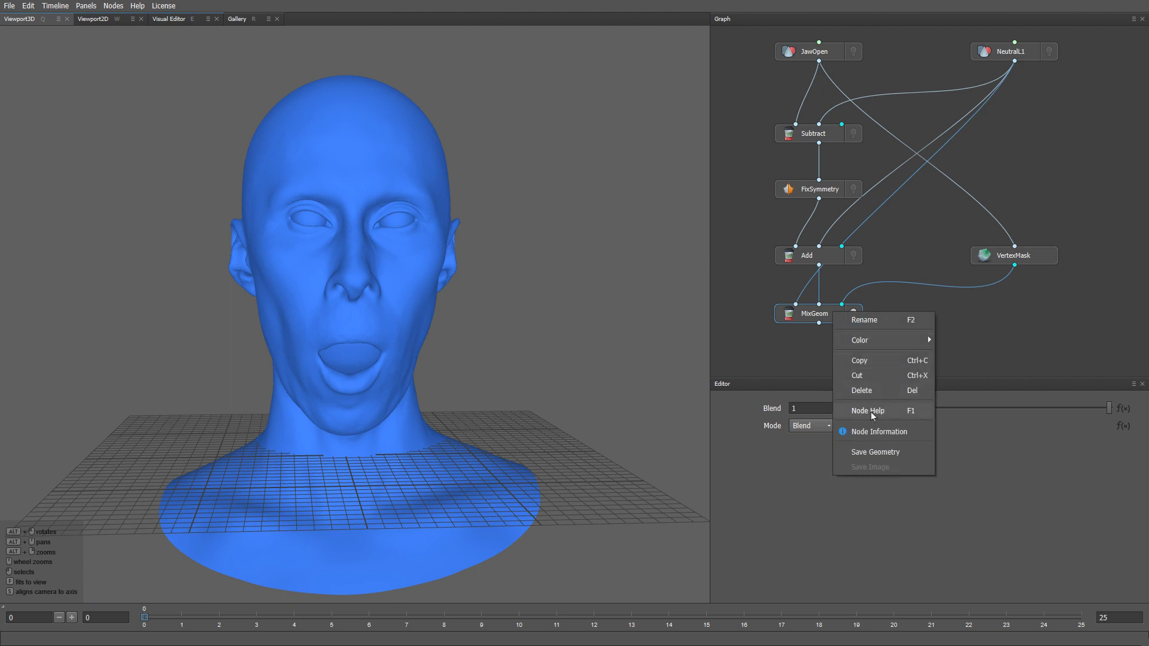
left_click(875, 452)
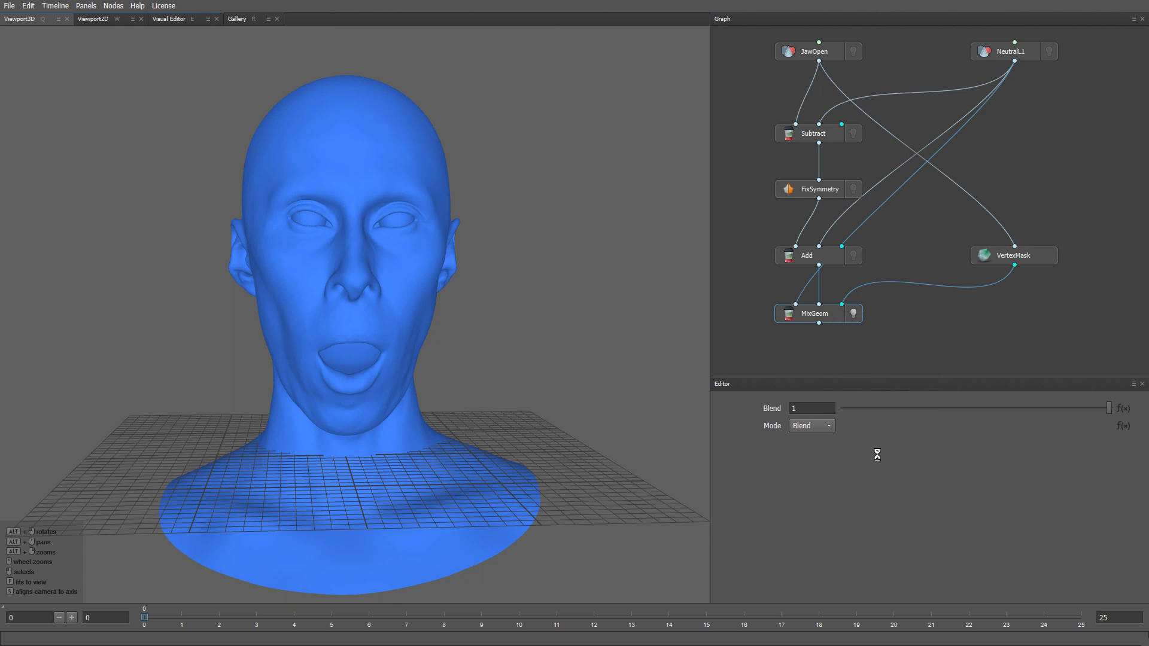
right_click(172, 137)
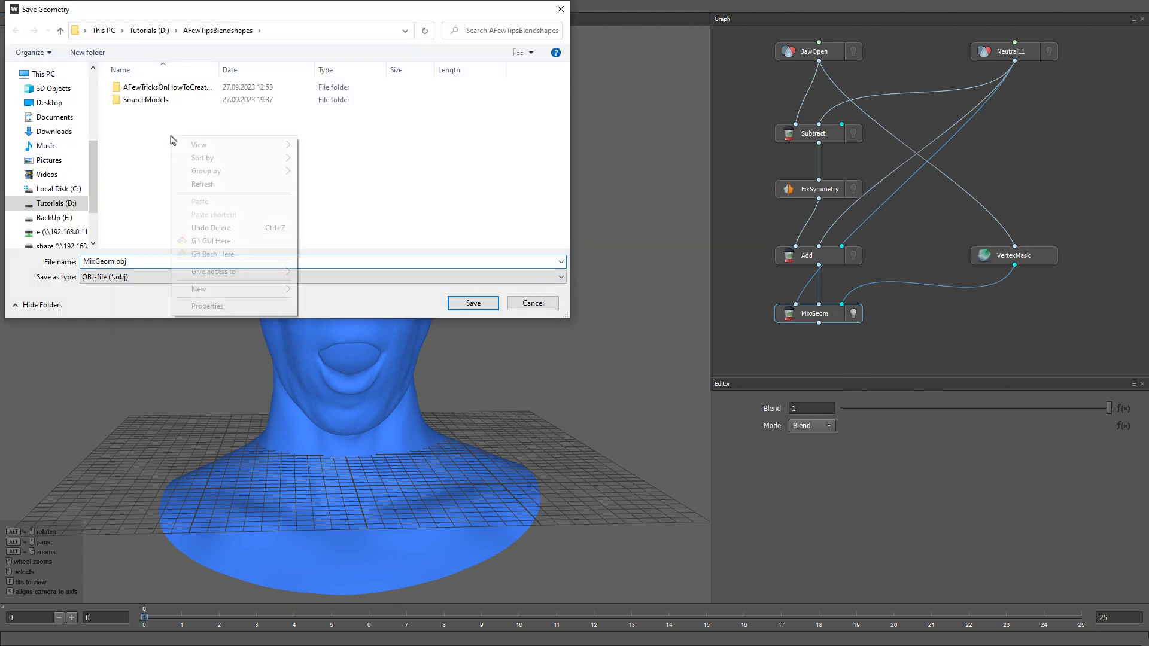
mouse_move(243, 289)
left_click(322, 291)
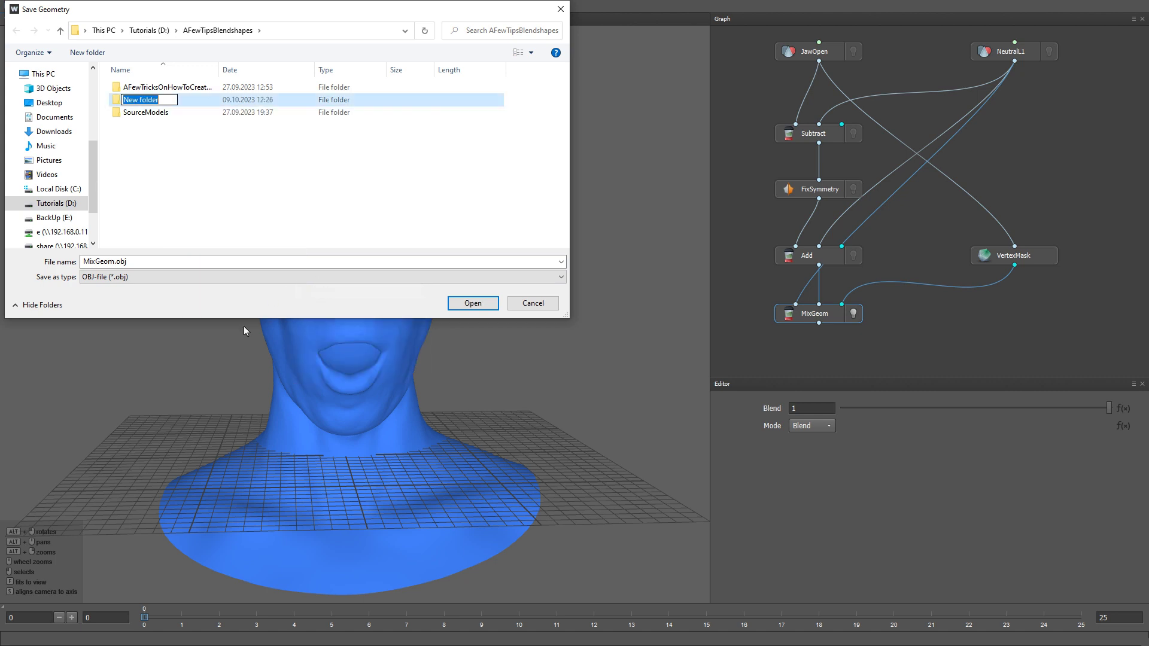
type("MaskedExpressions")
key("Return")
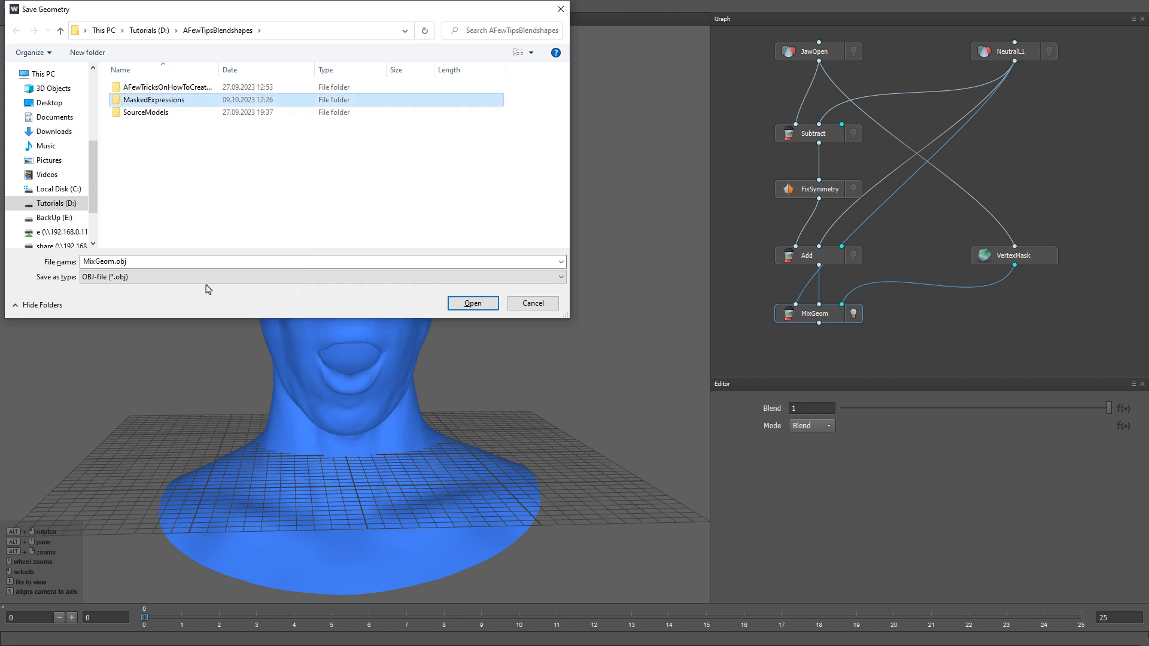
key("Return")
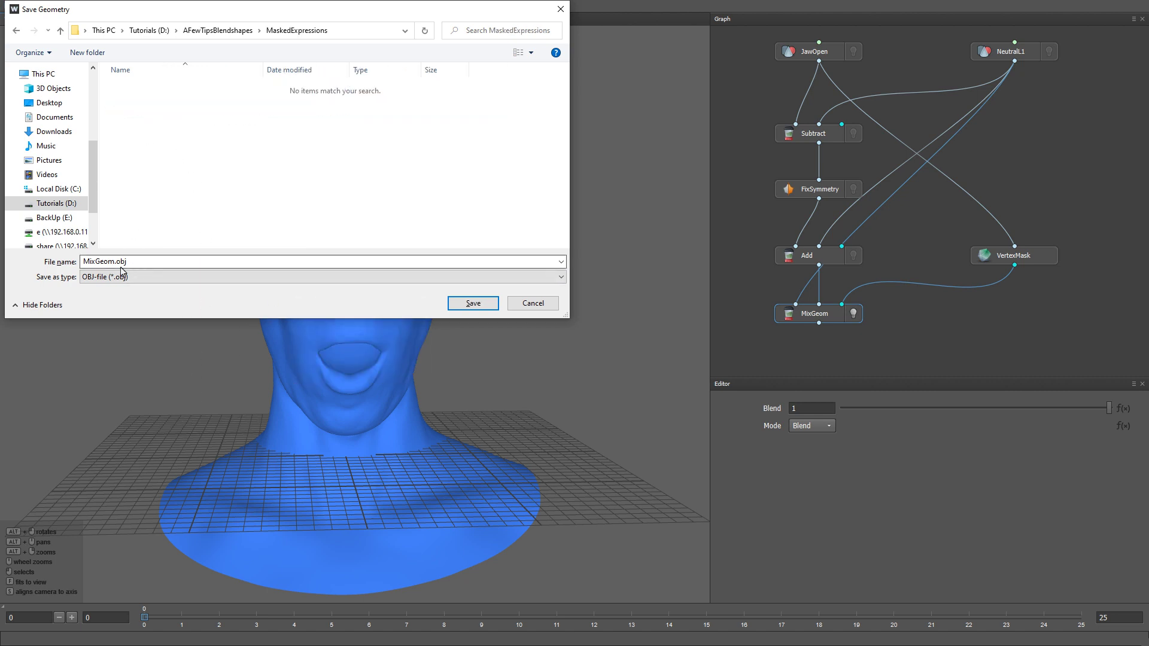
Save the masked geometry as an OBJ file named JawOpen in the MaskedExpressions folder.
left_click_drag(114, 262, 46, 251)
type("JawOpen")
key("Return")
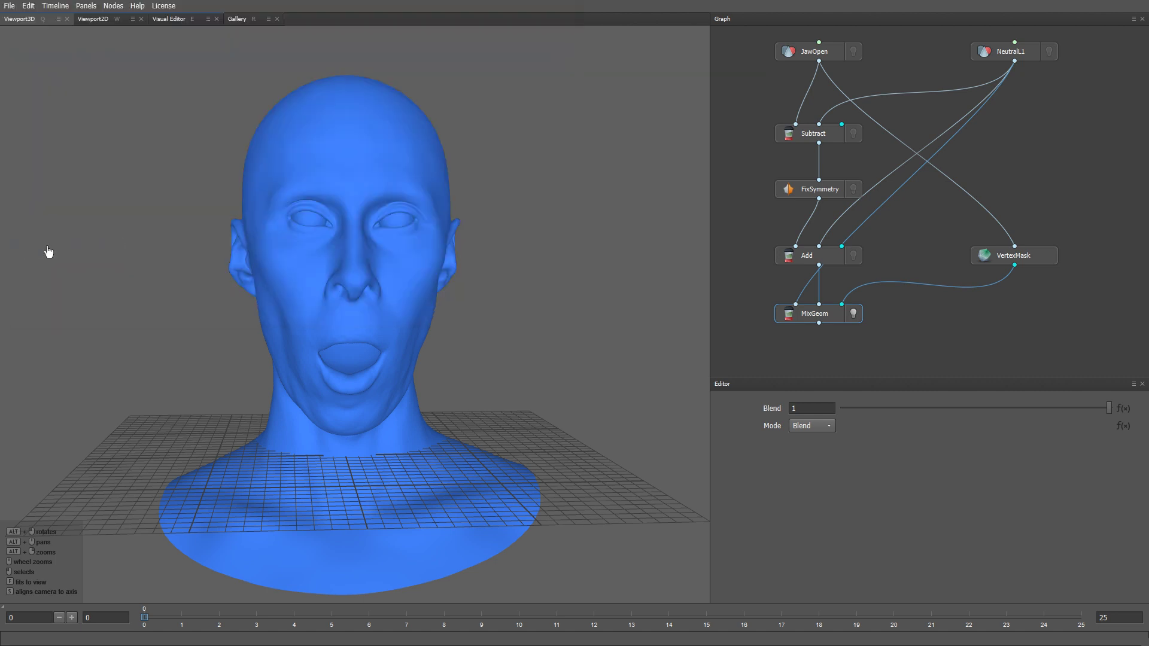
left_click(610, 348)
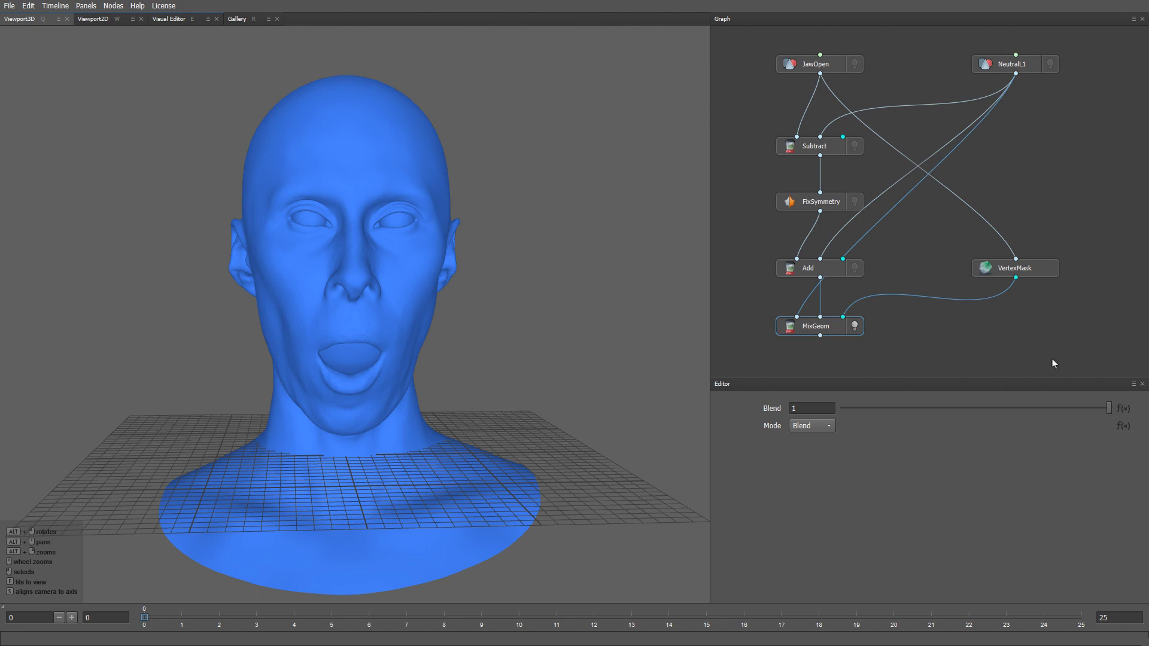
Delete every node from the graph except NeutralL1.
left_click_drag(1056, 370, 776, 134)
key("Delete")
left_click(817, 66)
key("Delete")
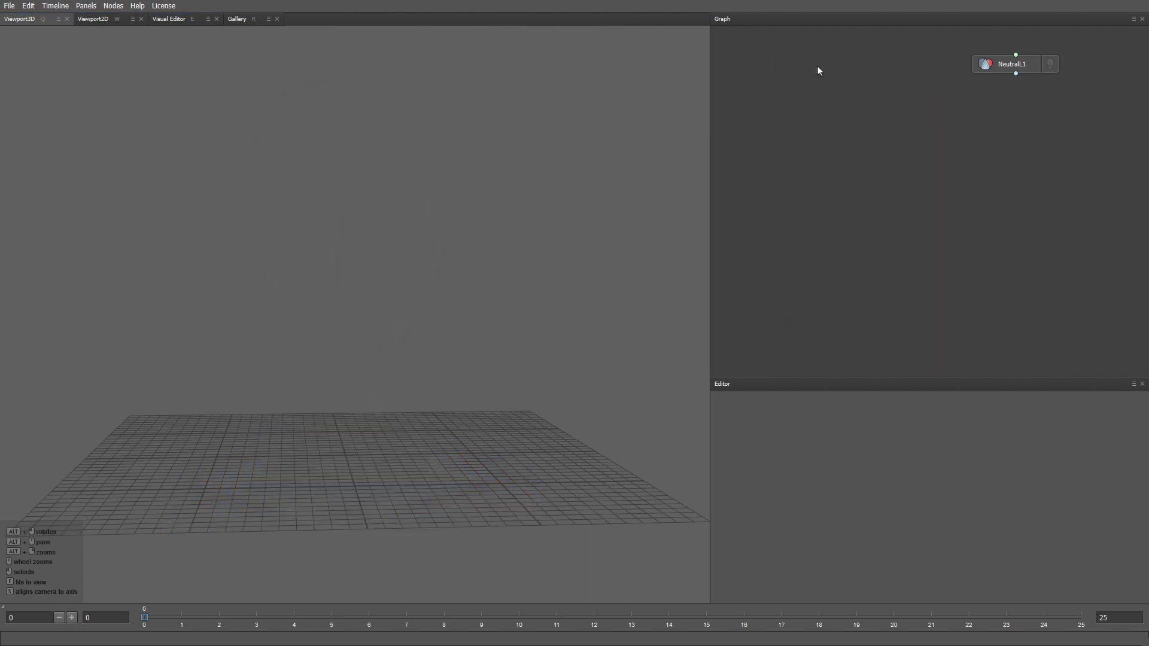
Load JawOpen.obj from the MaskedExpressions folder into the graph beside NeutralL1 and turn off its wireframe.
key("alt+Tab")
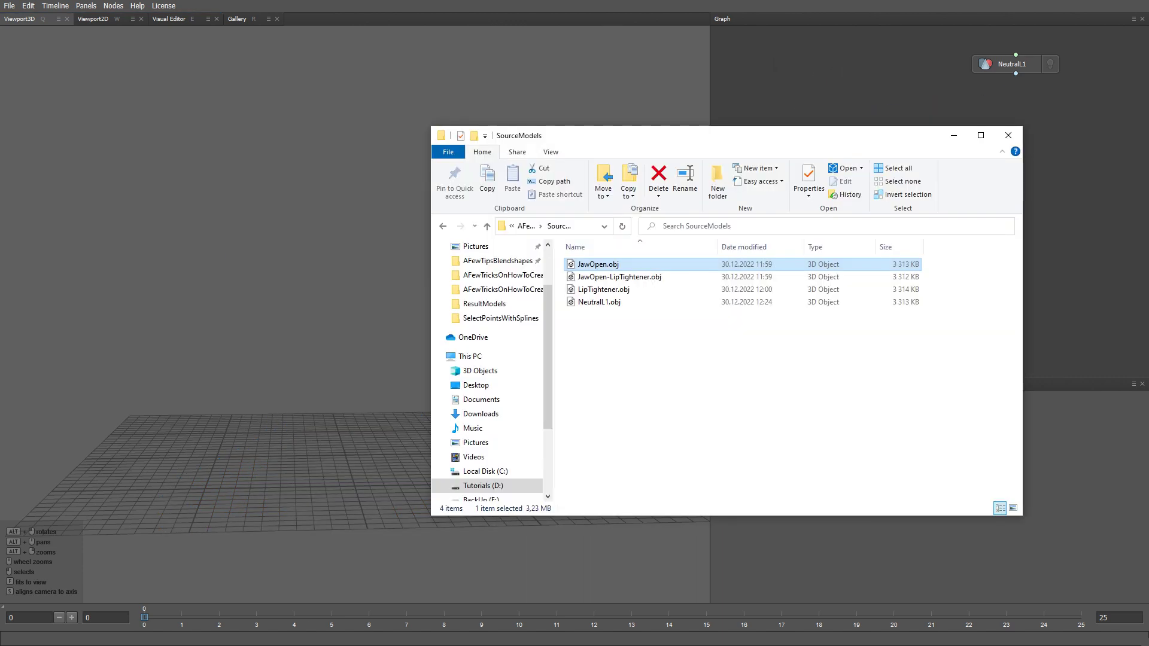
left_click(527, 229)
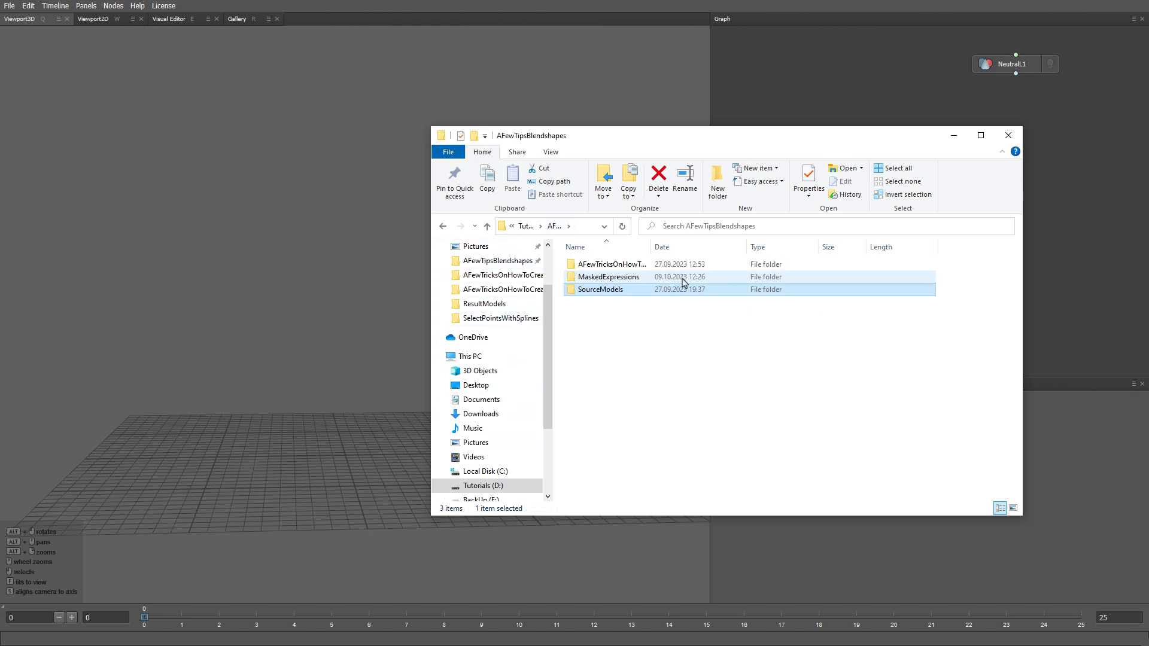
double_click(661, 274)
left_click(710, 263)
left_click_drag(711, 265, 883, 64)
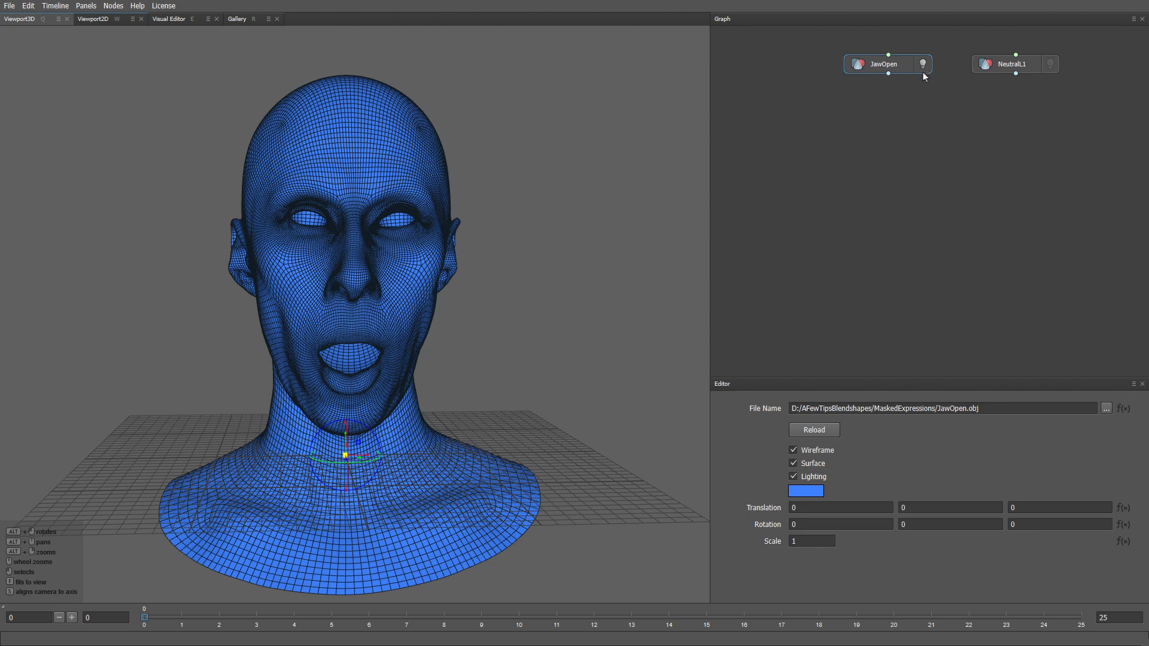
left_click(793, 450)
scroll(623, 379, "up", 3)
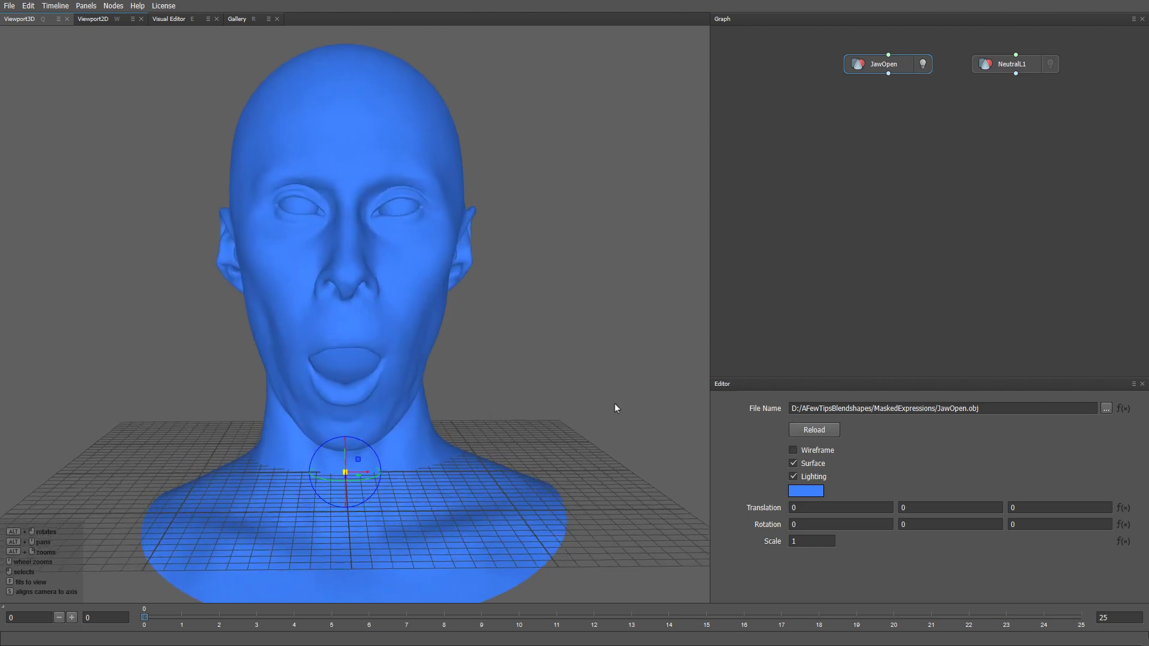
Load JawOpen-LipTightener.obj from the SourceModels folder into the graph beside JawOpen, display it and turn off its wireframe.
key("alt+Tab")
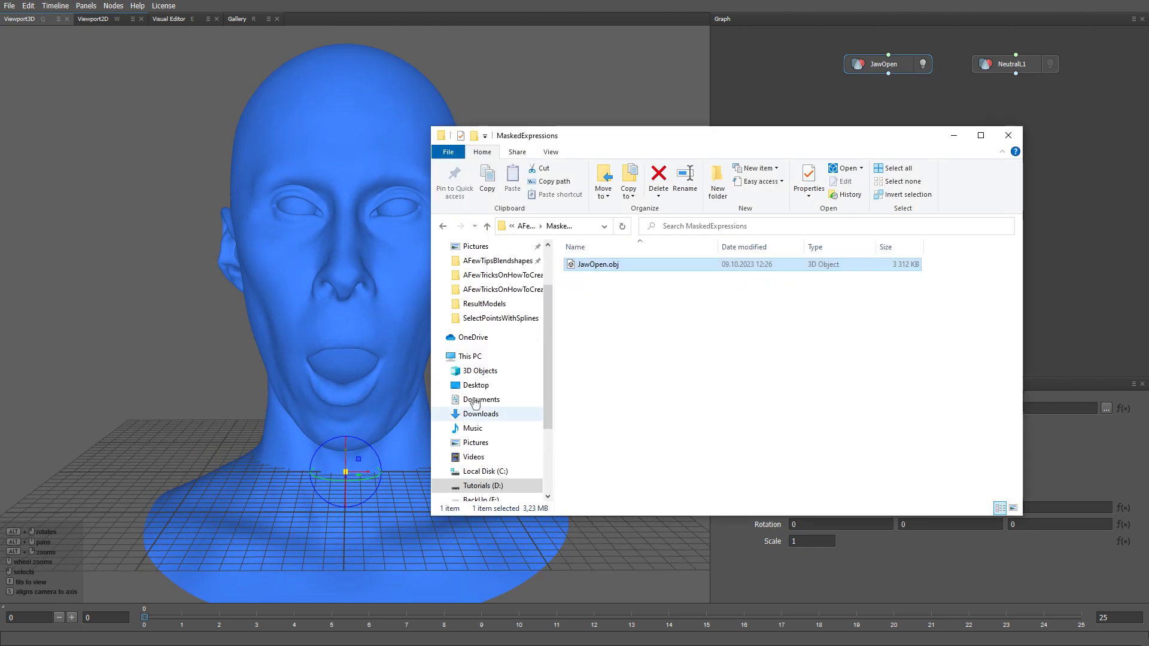
left_click(526, 225)
double_click(601, 290)
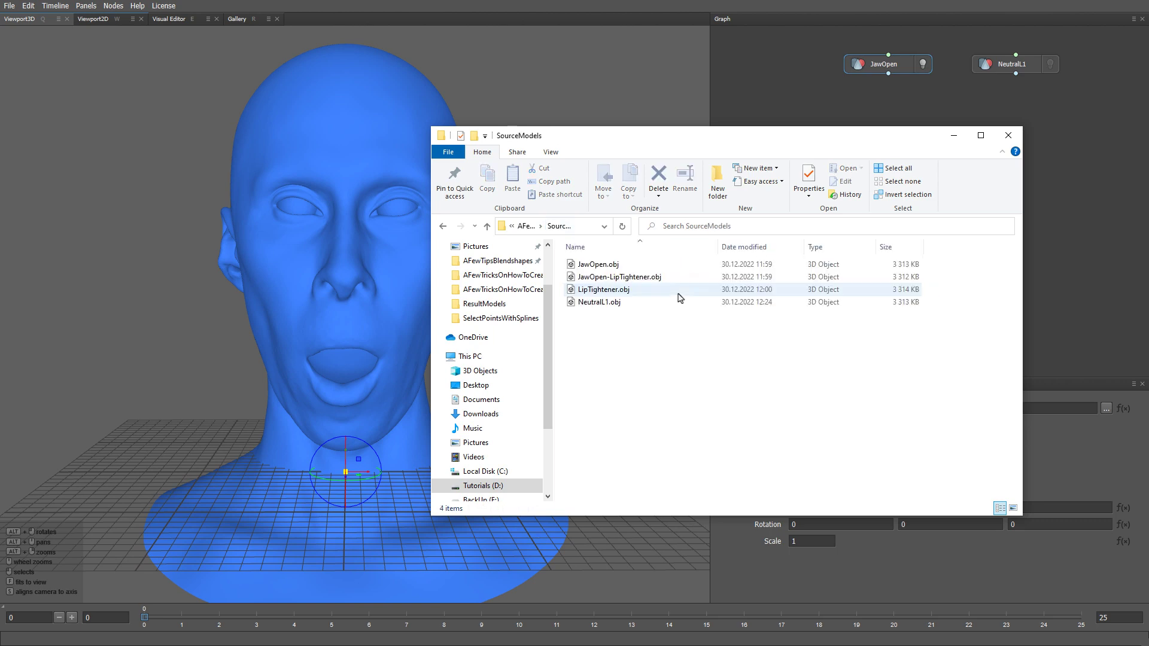
left_click(605, 264)
left_click_drag(594, 280, 768, 64)
middle_click_drag(811, 107, 860, 131)
left_click(859, 90)
left_click(793, 450)
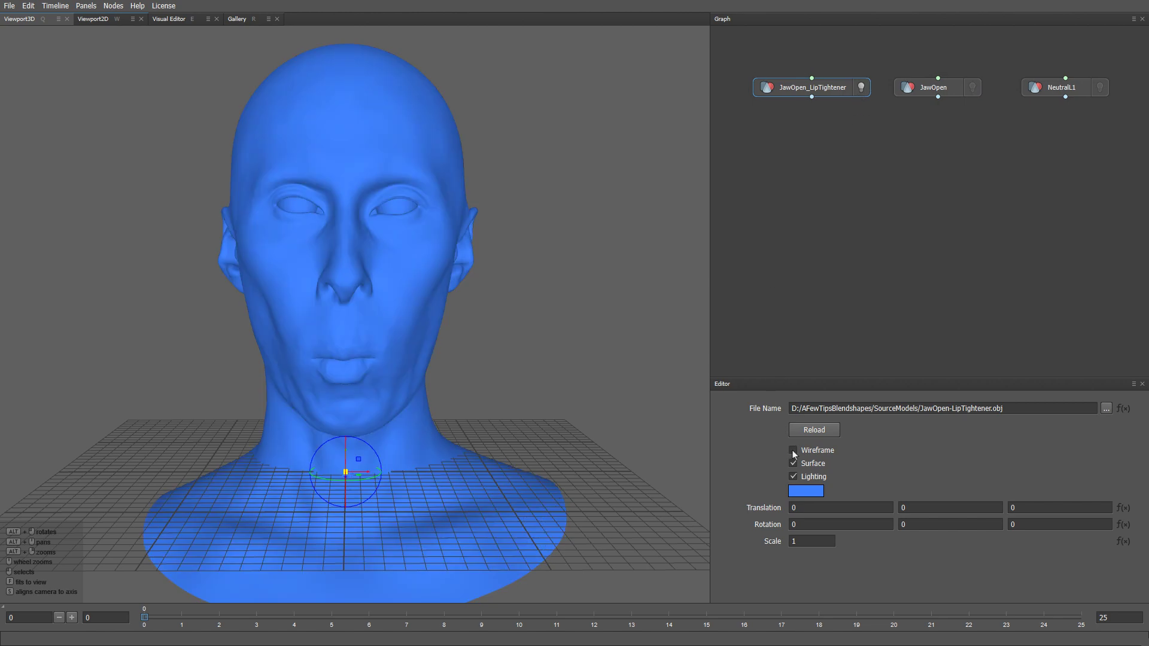
Compare the lower faces of JawOpen_LipTightener and JawOpen from the front and side by alternating their visibility.
right_click_drag(482, 228, 498, 315, "alt")
middle_click_drag(497, 314, 501, 343, "alt")
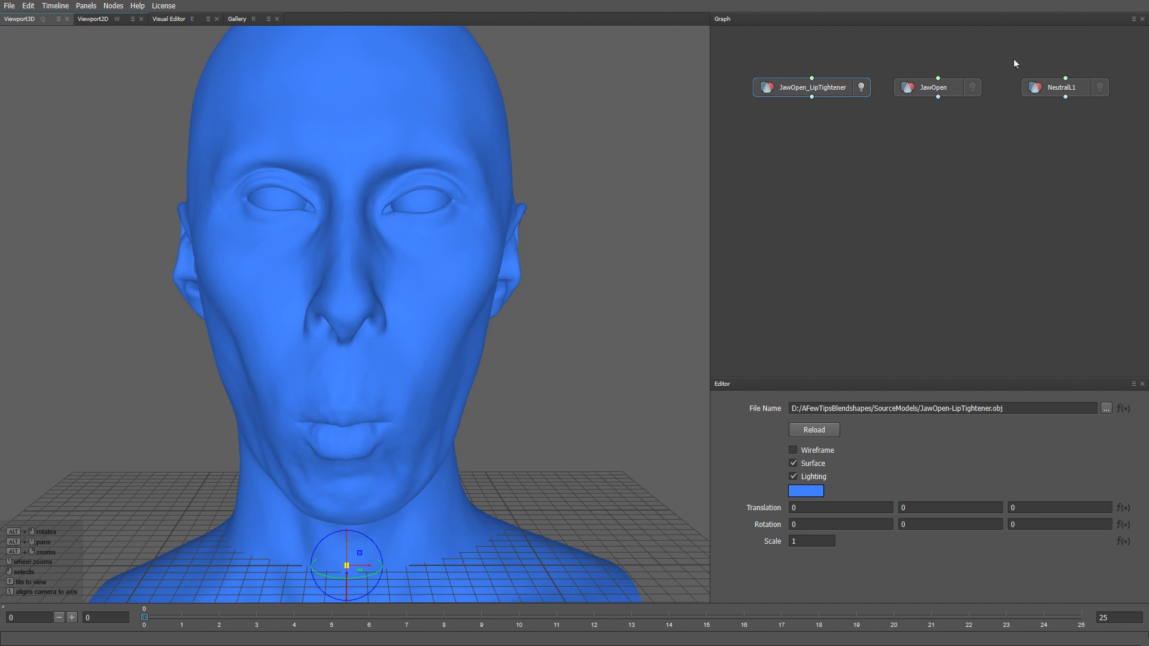
left_click(974, 91)
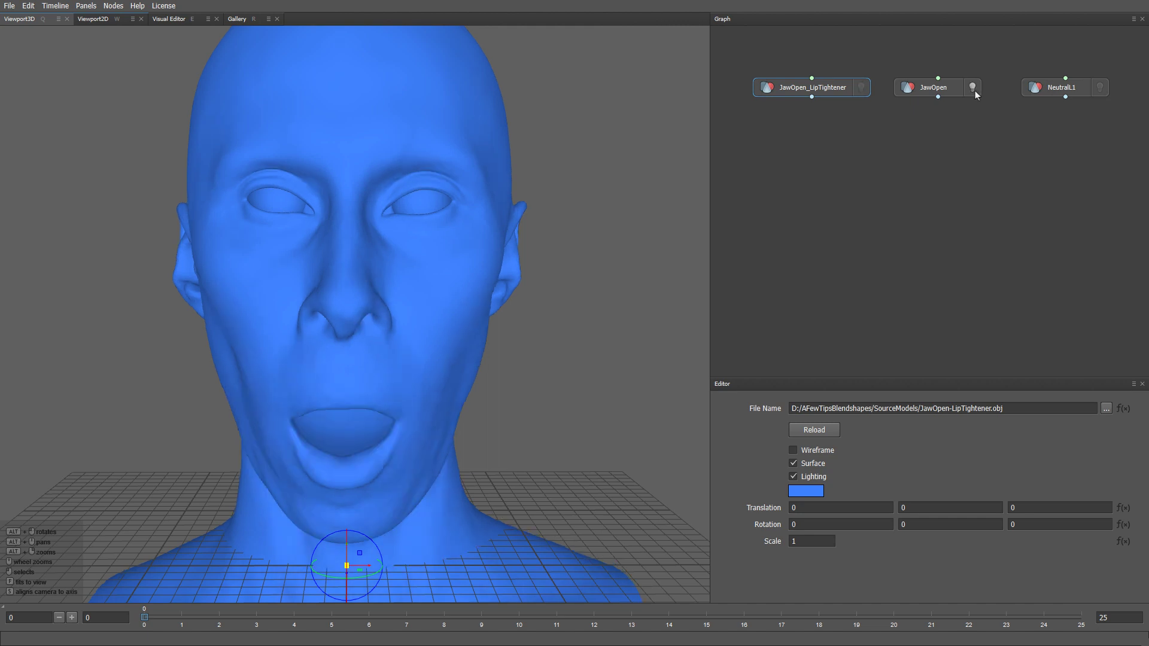
left_click(974, 91)
left_click(975, 91)
left_click(974, 91)
left_click_drag(546, 358, 574, 333, "alt")
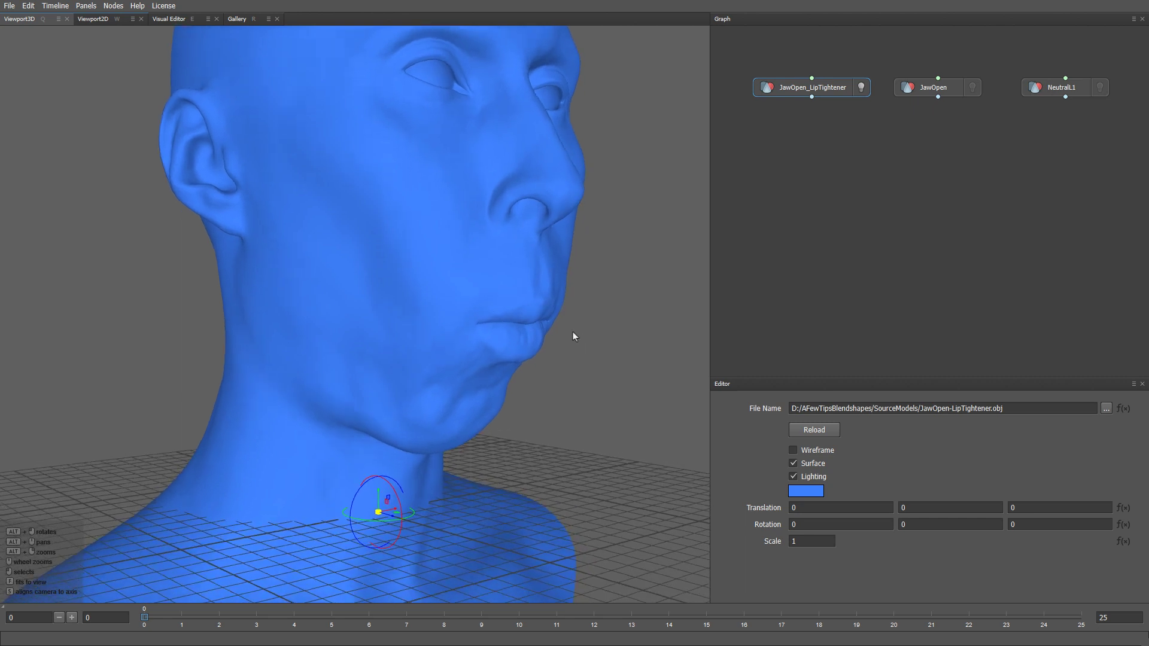
left_click(972, 89)
left_click(971, 89)
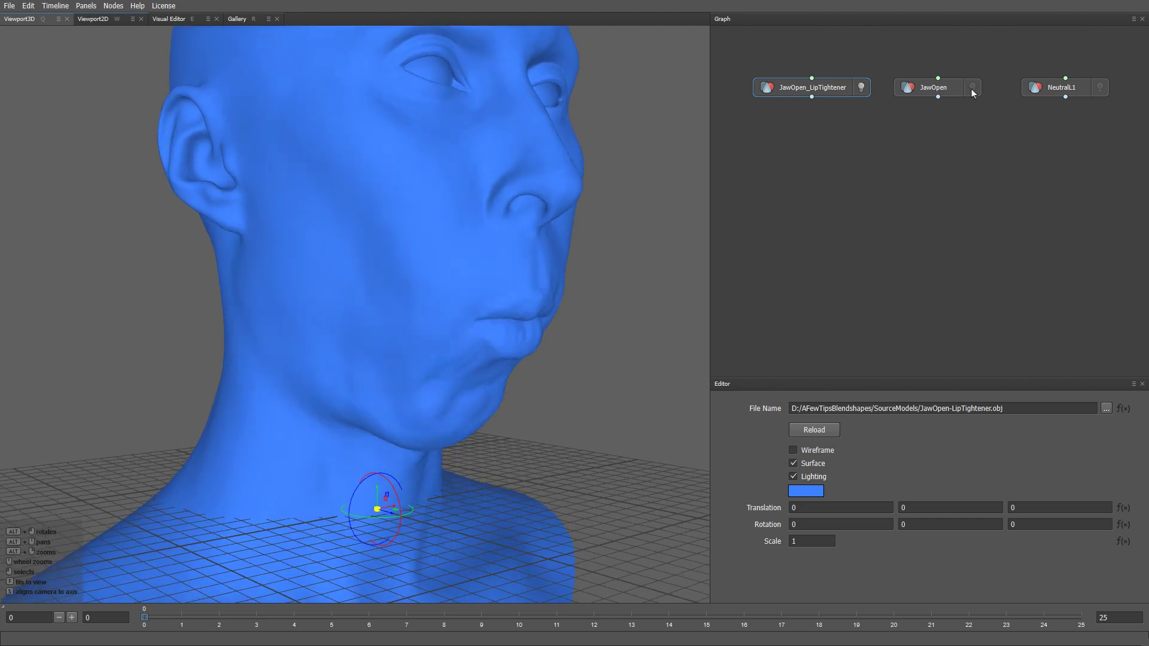
left_click(971, 89)
left_click(972, 89)
left_click(972, 89)
left_click(972, 88)
left_click_drag(687, 253, 404, 396, "alt")
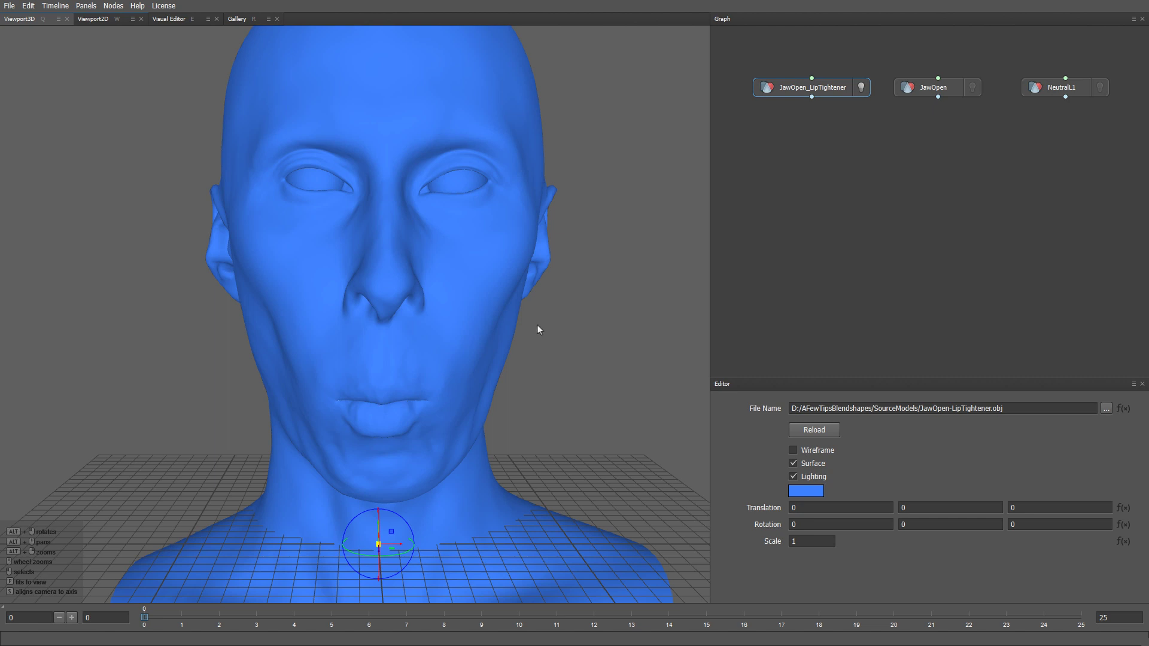
Add a FastWrapping node below JawOpen_LipTightener, with JawOpen_LipTightener as its first input and JawOpen as its second.
key("Tab")
mouse_move(871, 231)
left_click(903, 186)
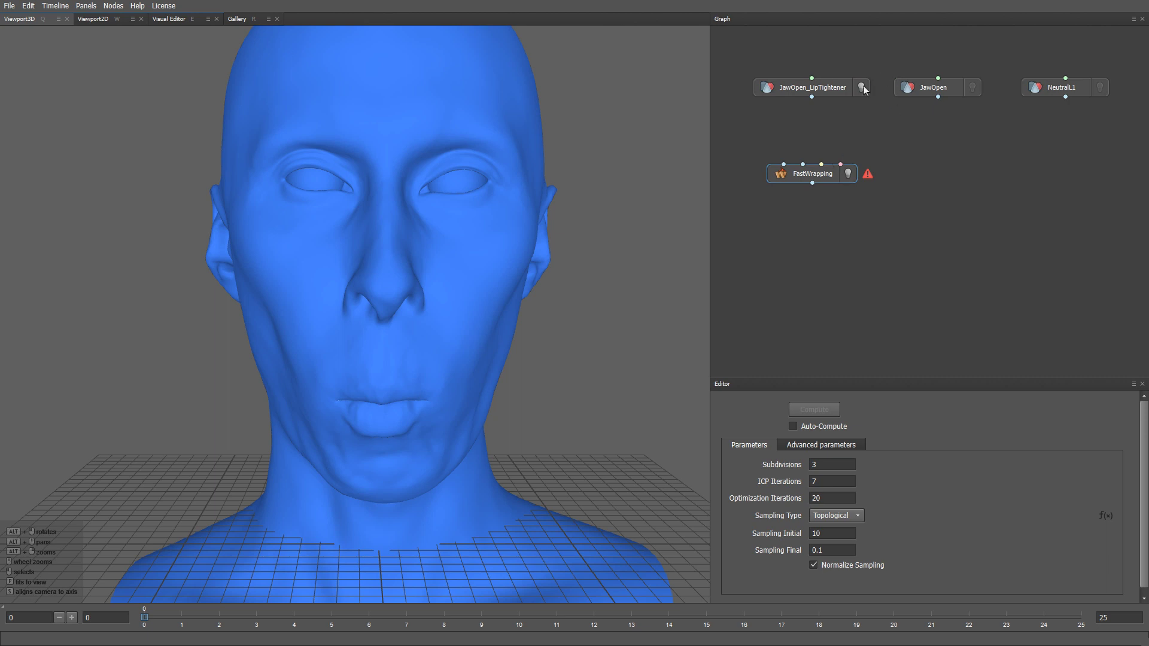
left_click(973, 87)
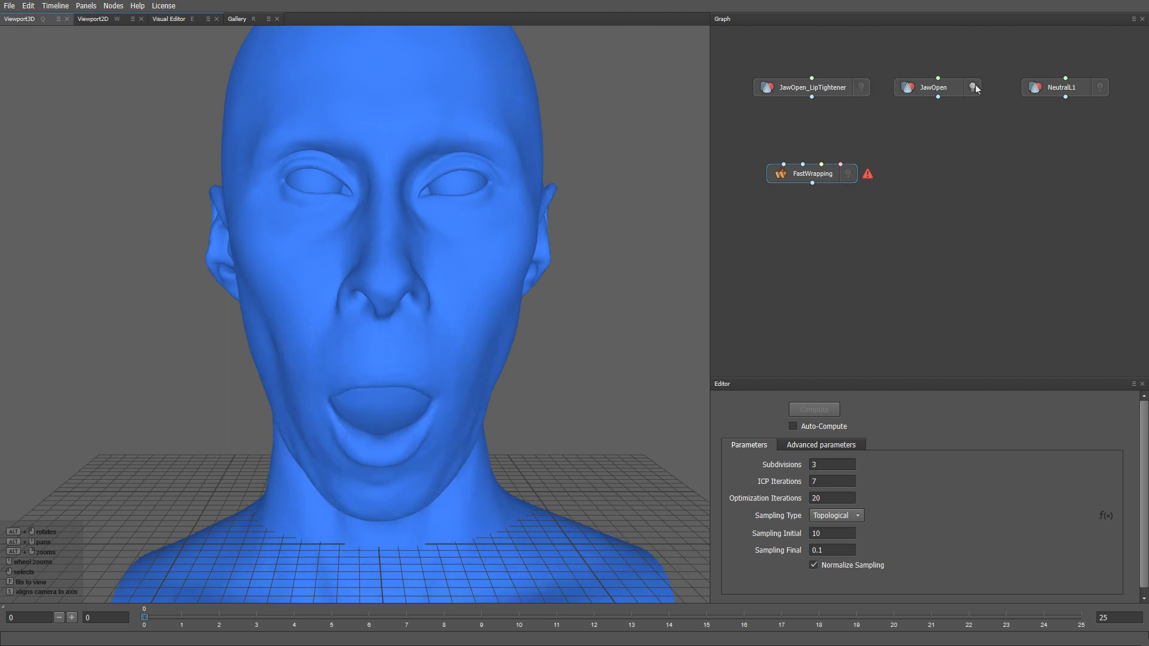
left_click(972, 88)
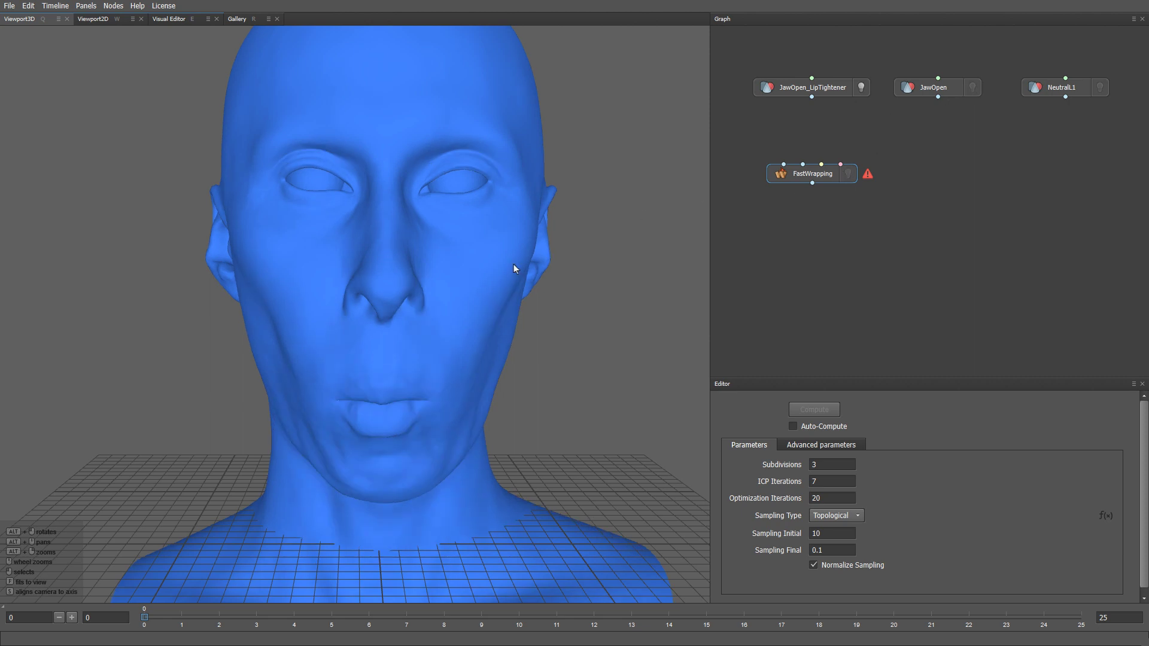
scroll(513, 267, "up", 3)
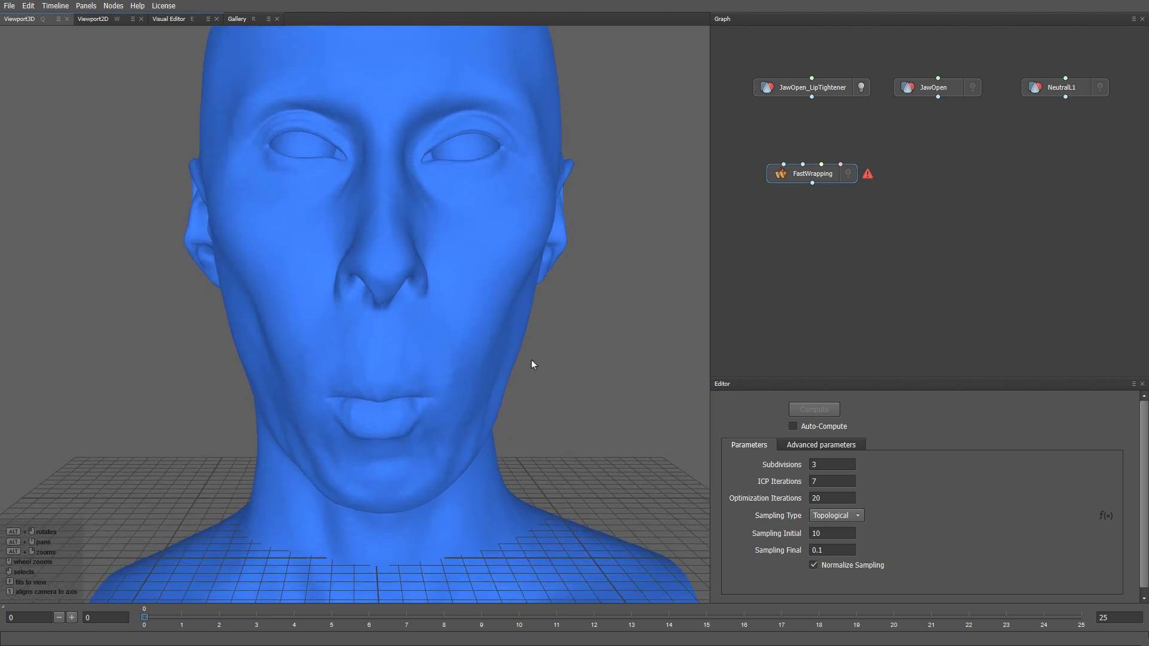
scroll(317, 431, "down", 3)
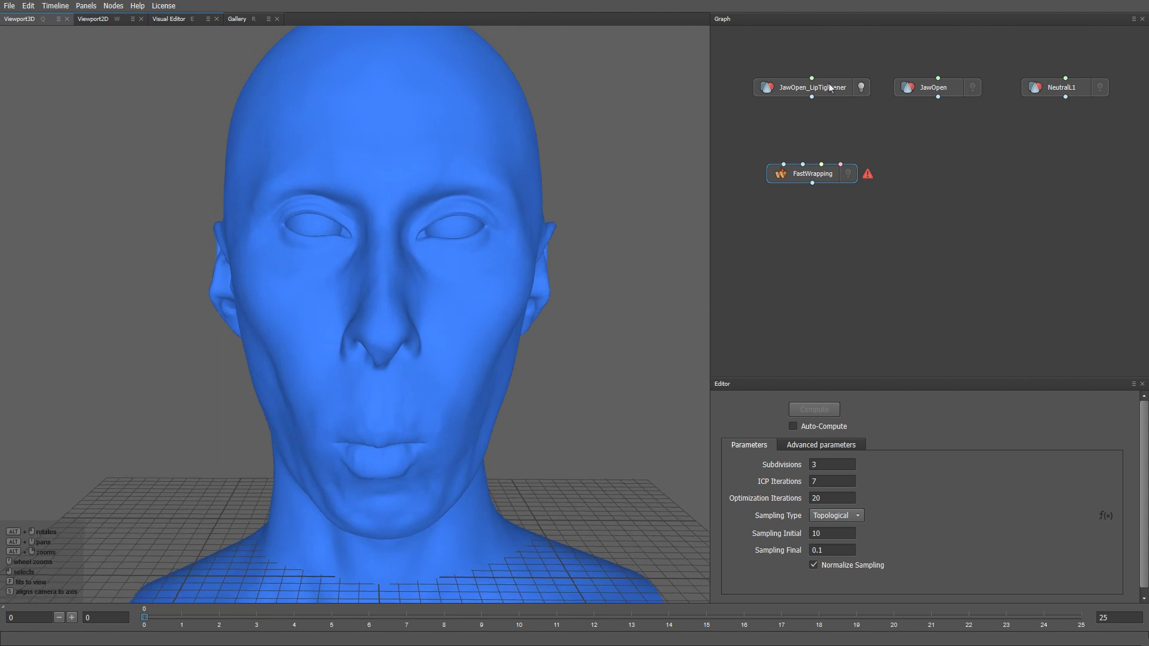
left_click_drag(812, 97, 784, 164)
left_click_drag(937, 97, 814, 178)
left_click_drag(815, 177, 820, 250)
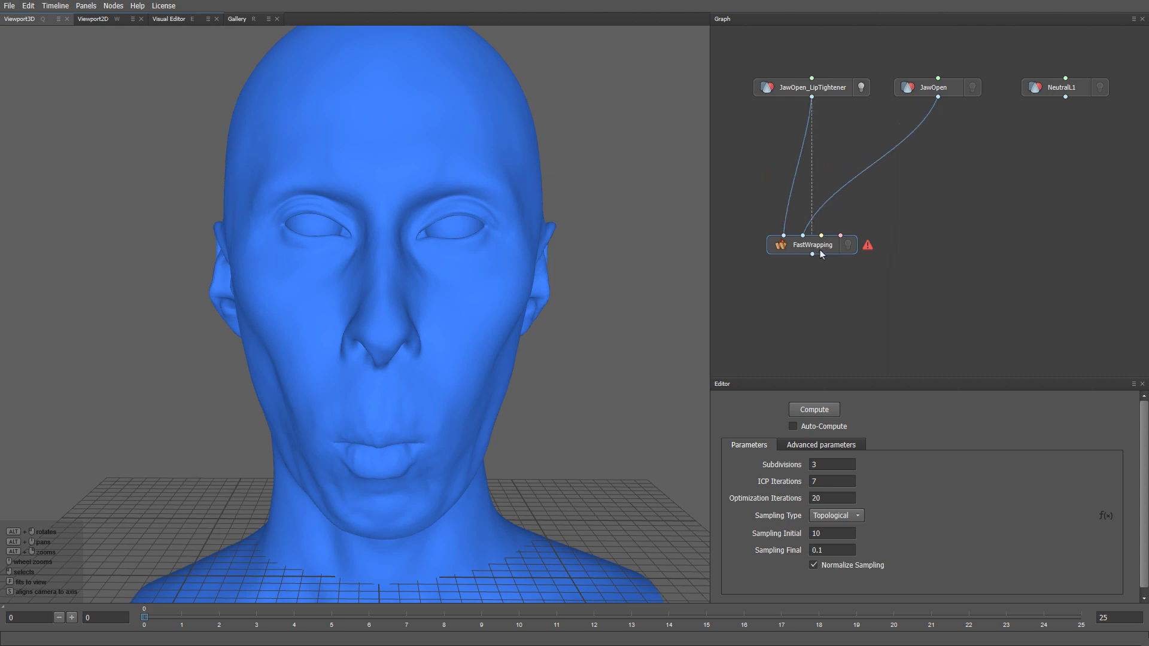
Add a VertexMask node between JawOpen_LipTightener and FastWrapping and feed it the JawOpen_LipTightener geometry.
right_click(778, 152)
type("ve")
left_click(897, 162)
left_click_drag(783, 155, 816, 154)
left_click_drag(812, 97, 817, 155)
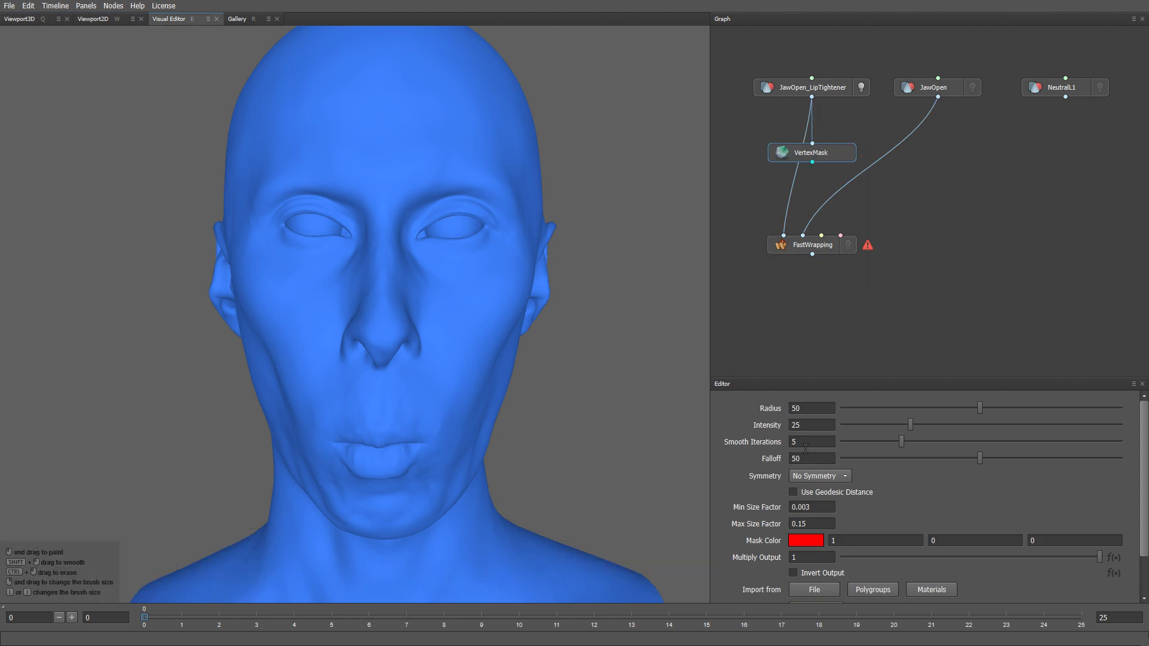
Set the mask brush to Topological symmetry with geodesic distance and an intensity of 100.
left_click(817, 476)
left_click(796, 501)
left_click_drag(907, 425, 1123, 417)
Paint the vertex mask over the nose, mouth and chin, reducing the brush radius to 31 for the lower areas.
scroll(437, 353, "up", 3)
middle_click_drag(436, 356, 428, 307)
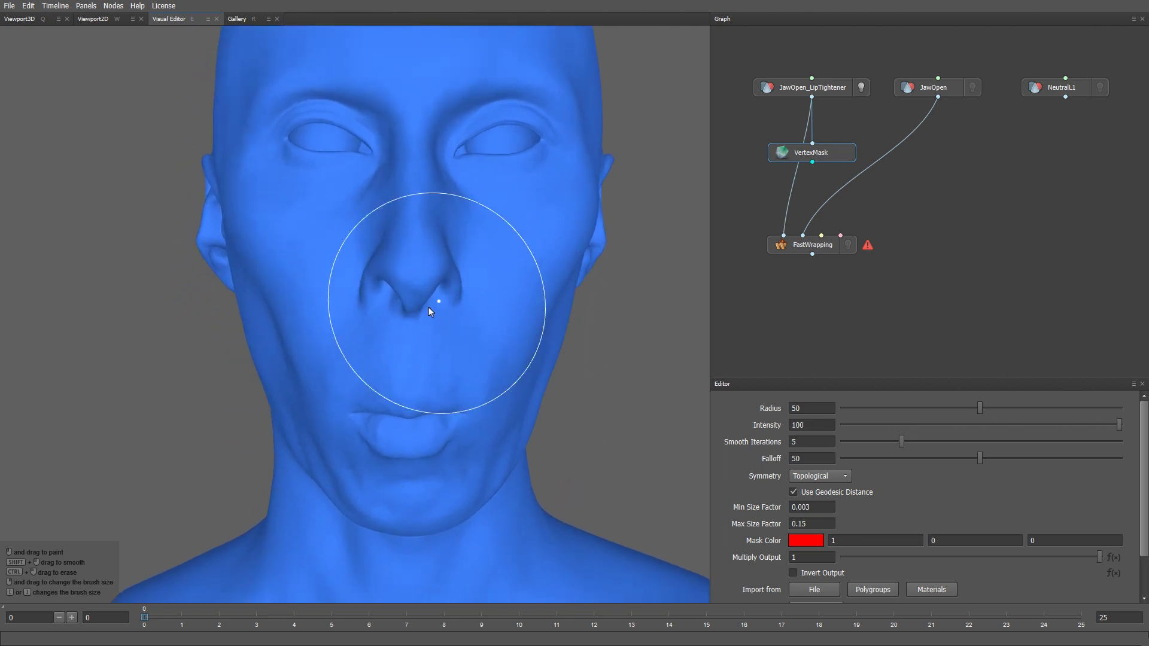
mouse_move(419, 324)
left_mouse_down()
mouse_move(417, 285)
mouse_move(364, 417)
mouse_move(437, 468)
mouse_move(408, 432)
mouse_move(415, 495)
mouse_move(436, 485)
mouse_move(431, 329)
mouse_move(428, 344)
mouse_move(456, 326)
mouse_move(495, 354)
mouse_move(500, 441)
mouse_move(469, 487)
mouse_move(425, 452)
mouse_move(491, 472)
mouse_move(458, 515)
mouse_move(439, 517)
left_mouse_up()
key("bracketleft")
key("bracketleft")
left_click_drag(439, 517, 441, 490, "alt")
right_click_drag(445, 502, 442, 490)
left_click_drag(429, 511, 435, 531)
right_click_drag(451, 529, 444, 520)
mouse_move(444, 519)
left_mouse_down("alt")
mouse_move(468, 529)
mouse_move(421, 381)
left_mouse_up("alt")
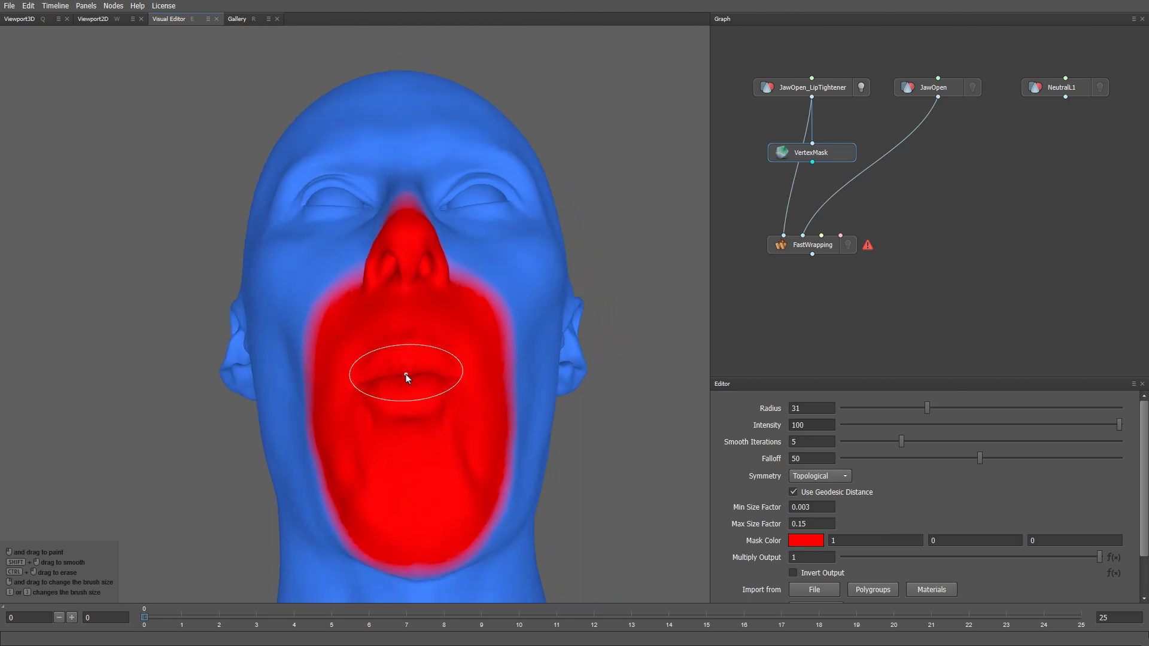
Extend the vertex mask over the cheeks with a brush radius of 35, and around the nostrils with a radius of 27.
mouse_move(401, 443)
left_mouse_down("alt")
mouse_move(416, 465)
mouse_move(418, 454)
mouse_move(417, 470)
left_mouse_up("alt")
mouse_move(409, 379)
left_mouse_down("alt")
mouse_move(444, 389)
mouse_move(381, 347)
left_mouse_up("alt")
right_click_drag(374, 328, 376, 328)
mouse_move(373, 328)
left_mouse_down()
mouse_move(382, 316)
mouse_move(364, 320)
mouse_move(325, 398)
left_mouse_up()
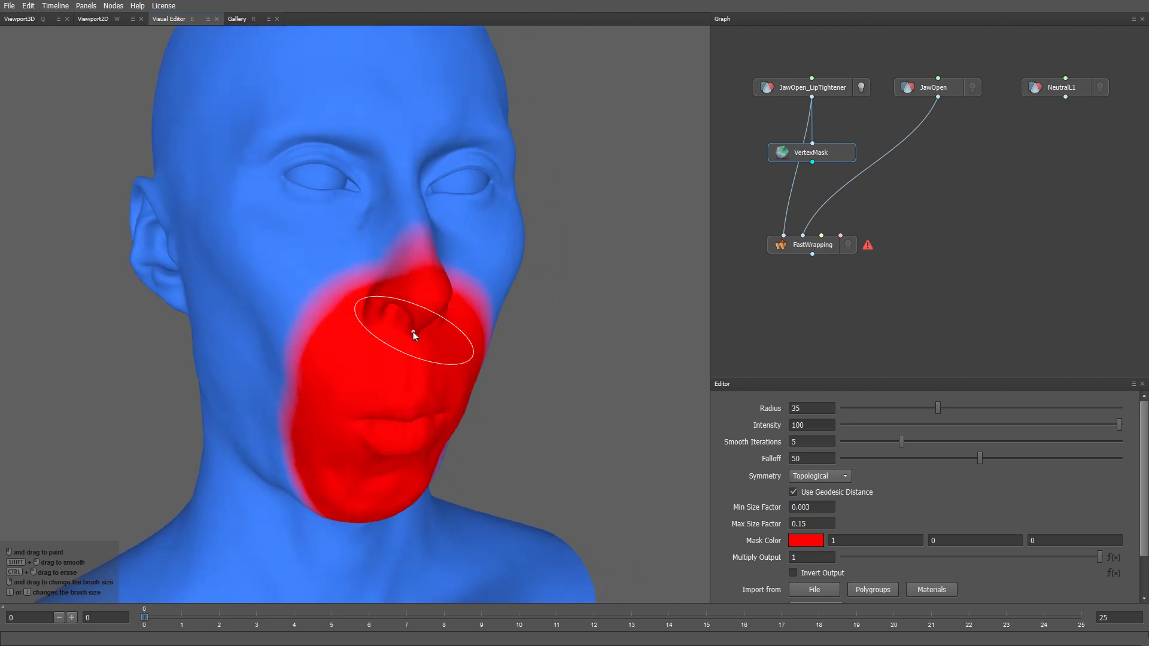
key("bracketleft")
key("bracketleft")
mouse_move(415, 326)
left_mouse_down()
mouse_move(423, 260)
mouse_move(405, 273)
mouse_move(424, 250)
mouse_move(404, 306)
mouse_move(382, 291)
left_mouse_up()
mouse_move(431, 331)
left_mouse_down("alt")
mouse_move(353, 337)
mouse_move(359, 298)
left_mouse_up("alt")
mouse_move(359, 298)
middle_mouse_down()
mouse_move(368, 335)
mouse_move(375, 327)
mouse_move(444, 370)
mouse_move(528, 331)
middle_mouse_up()
Add a VertexMaskToPolygonSelection node above FastWrapping and connect JawOpen_LipTightener's geometry and the painted vertex mask to it.
right_click(807, 189)
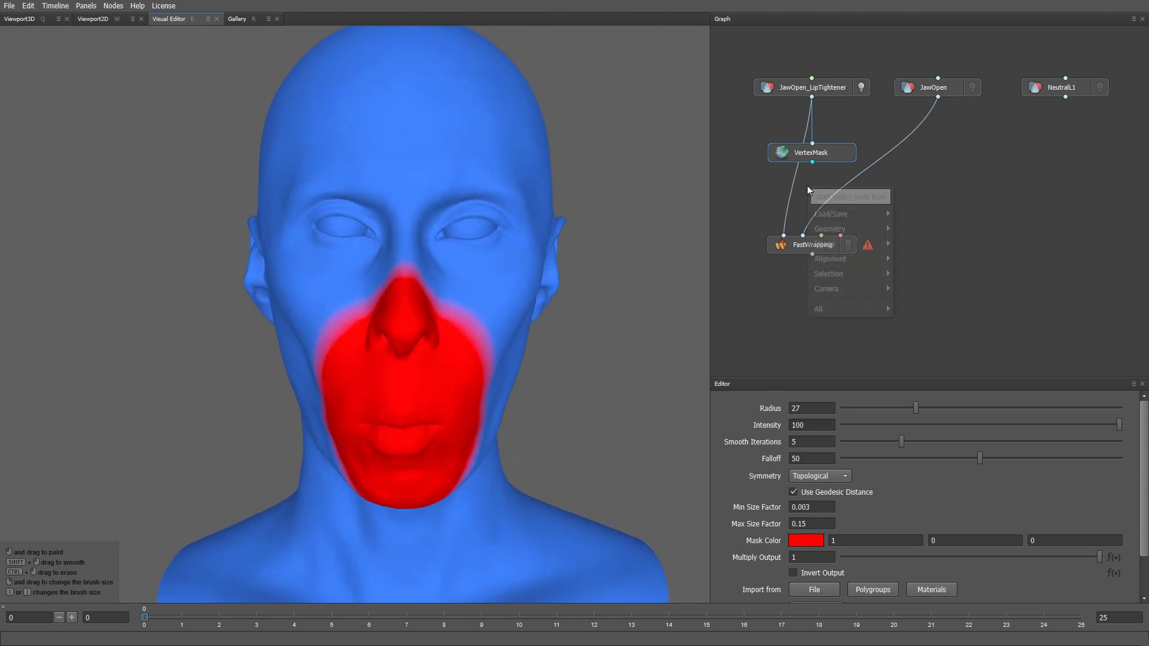
type("ver")
left_click(910, 211)
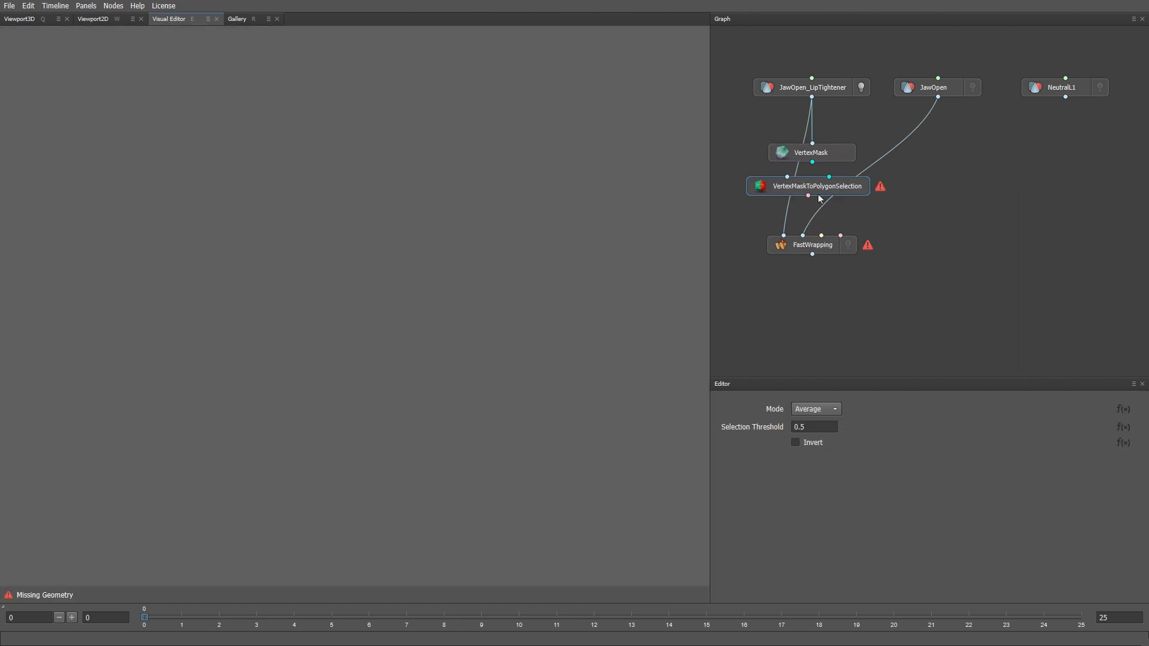
left_click_drag(815, 191, 817, 200)
left_click_drag(813, 245, 813, 262)
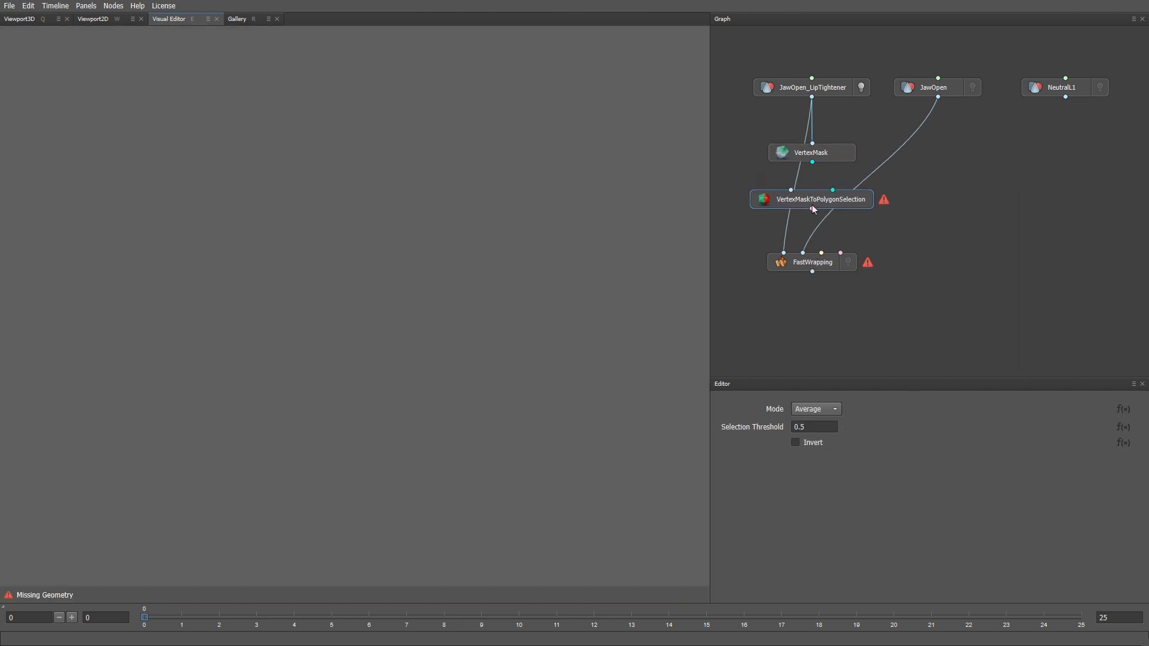
left_click_drag(813, 205, 815, 215)
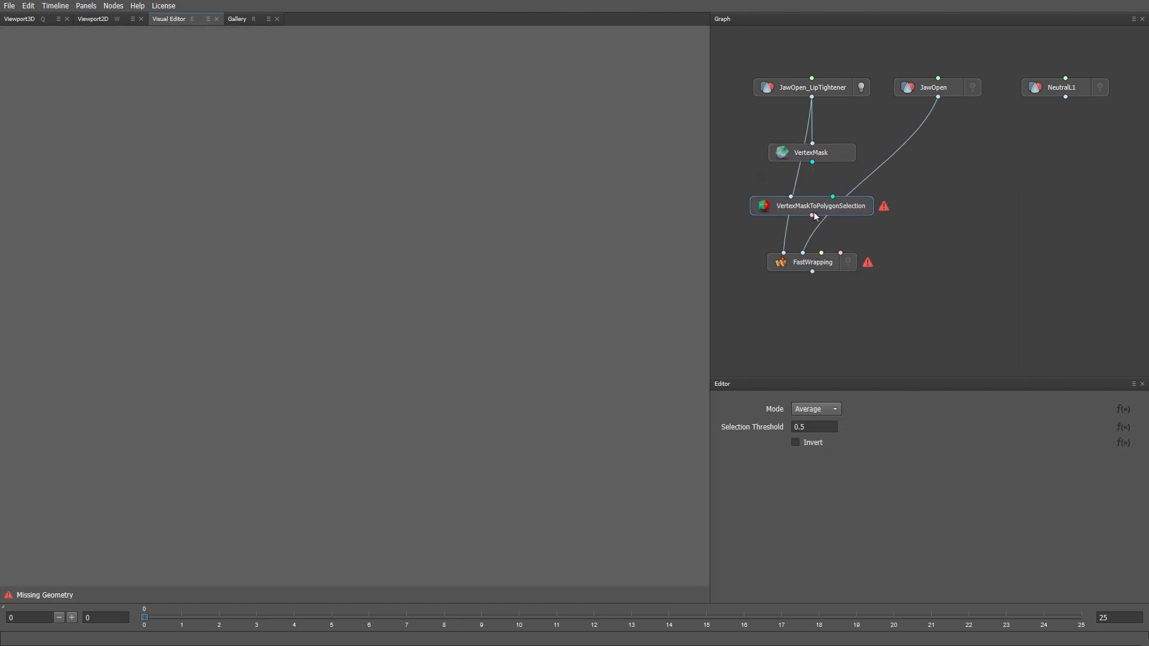
left_click_drag(813, 96, 834, 199)
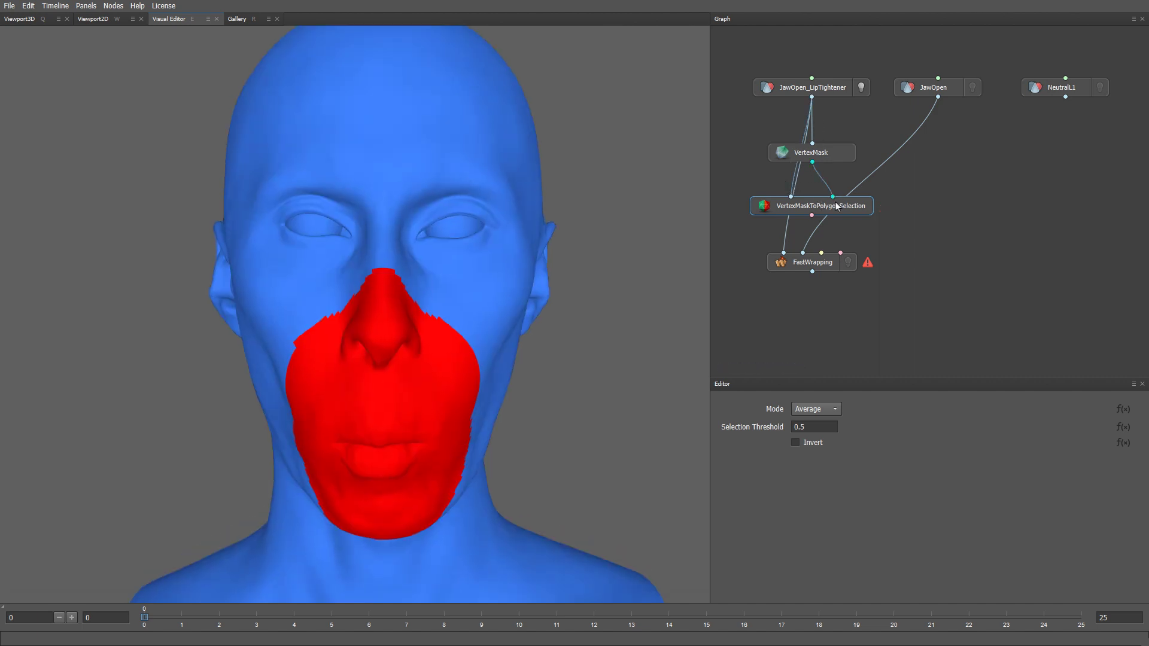
mouse_move(477, 413)
left_mouse_down()
mouse_move(590, 397)
mouse_move(473, 411)
left_mouse_up()
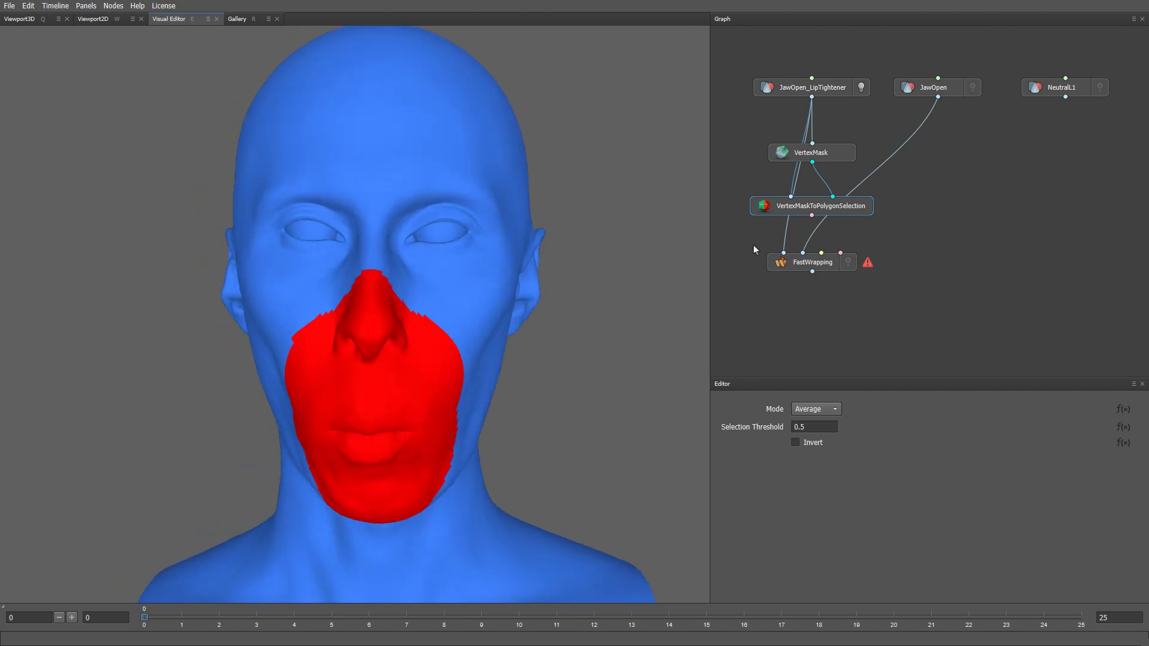
Connect JawOpen to VertexMask as its geometry and paint the mask inside the open mouth with a brush radius of 45.
left_click_drag(938, 97, 808, 151)
left_click(817, 155)
scroll(334, 461, "up", 5)
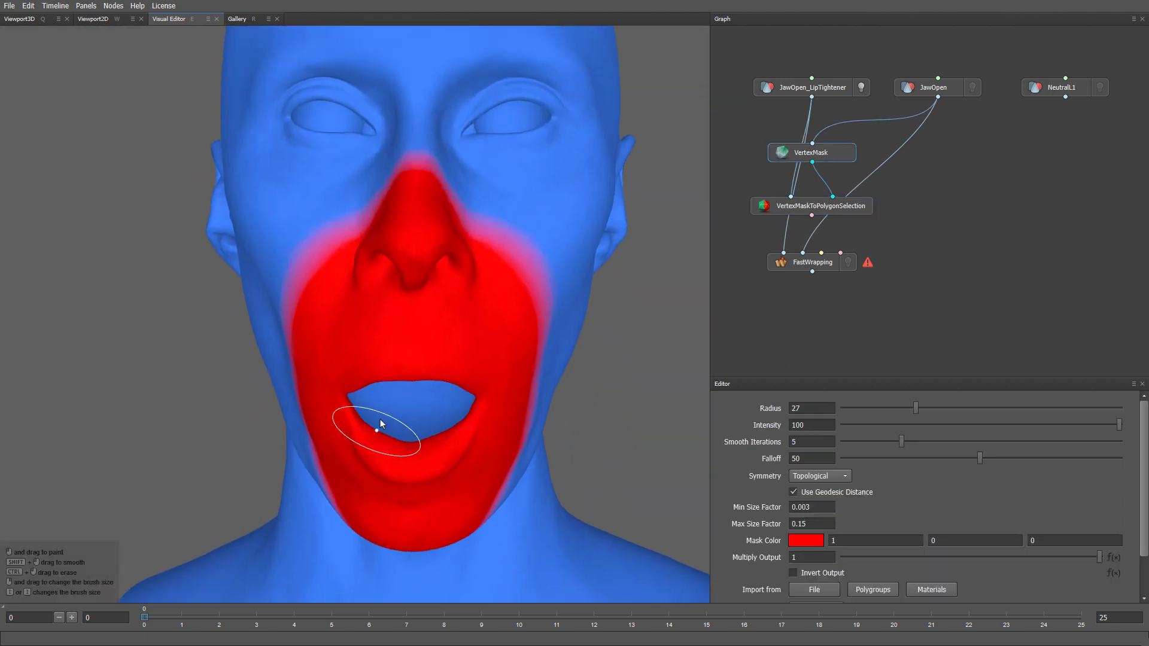
middle_click_drag(381, 419, 397, 375, "alt")
left_click_drag(398, 374, 402, 276, "alt")
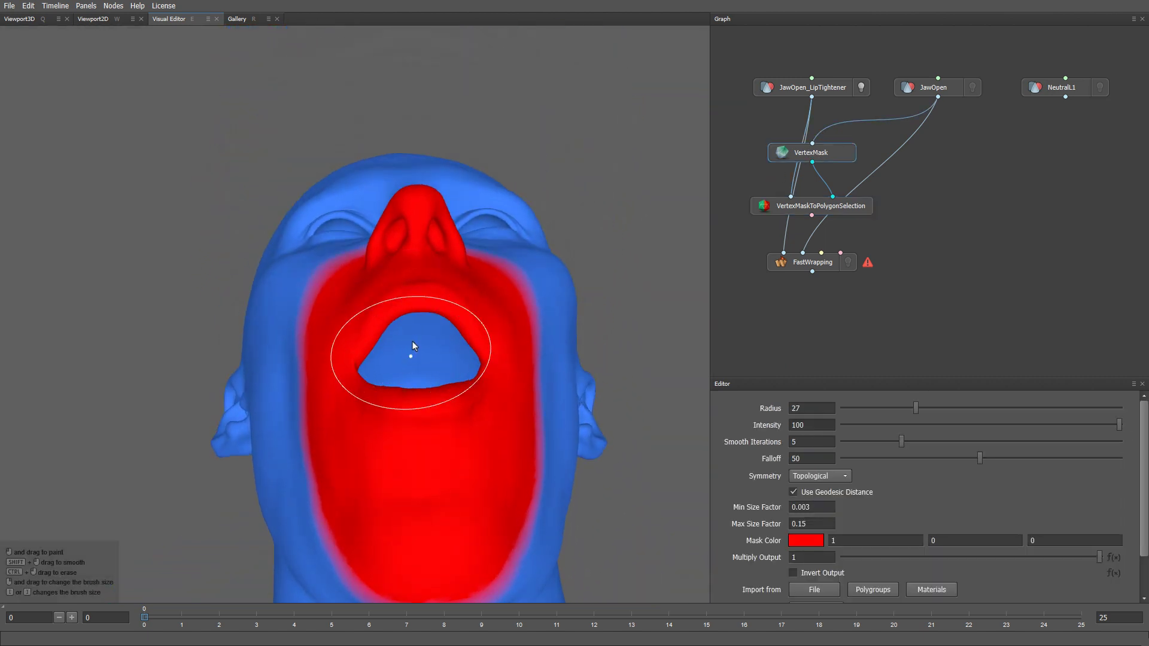
right_click_drag(412, 341, 412, 340)
mouse_move(423, 337)
left_mouse_down()
mouse_move(392, 332)
mouse_move(418, 335)
mouse_move(363, 376)
mouse_move(383, 466)
mouse_move(429, 526)
left_mouse_up()
mouse_move(429, 526)
left_mouse_down()
mouse_move(450, 551)
mouse_move(450, 502)
left_mouse_up()
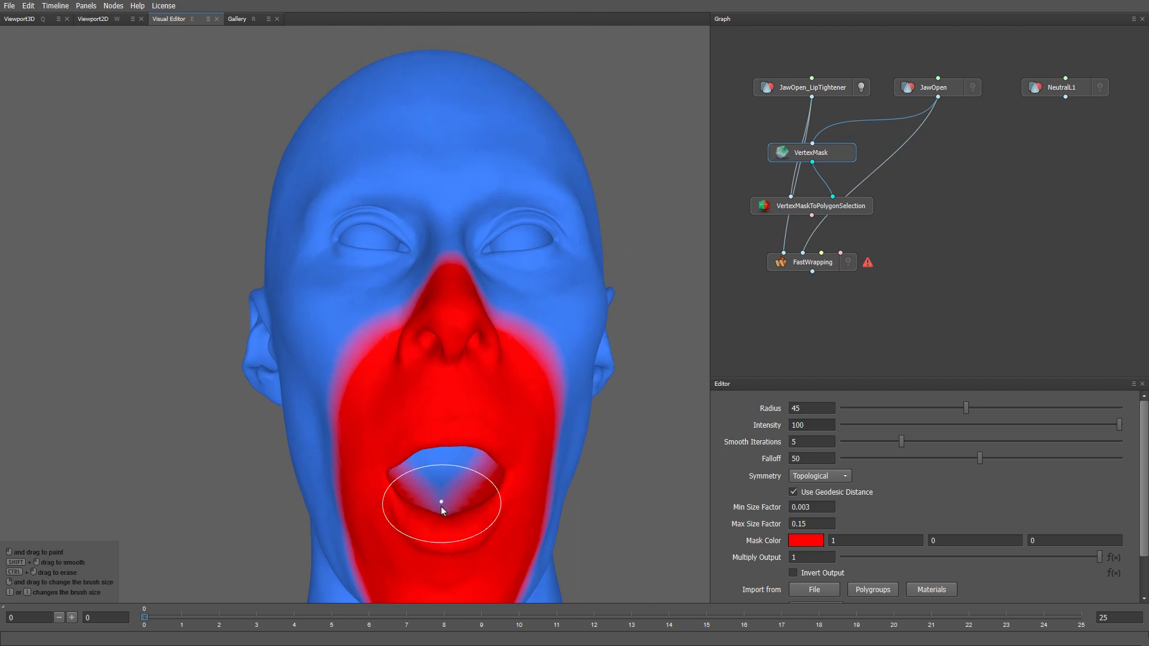
key("bracketleft")
mouse_move(454, 506)
left_mouse_down("alt")
mouse_move(528, 422)
mouse_move(523, 460)
mouse_move(491, 390)
left_mouse_up("alt")
Connect the VertexMaskToPolygonSelection output to FastWrapping's polygon selection input and compute the wrapping.
left_click(838, 206)
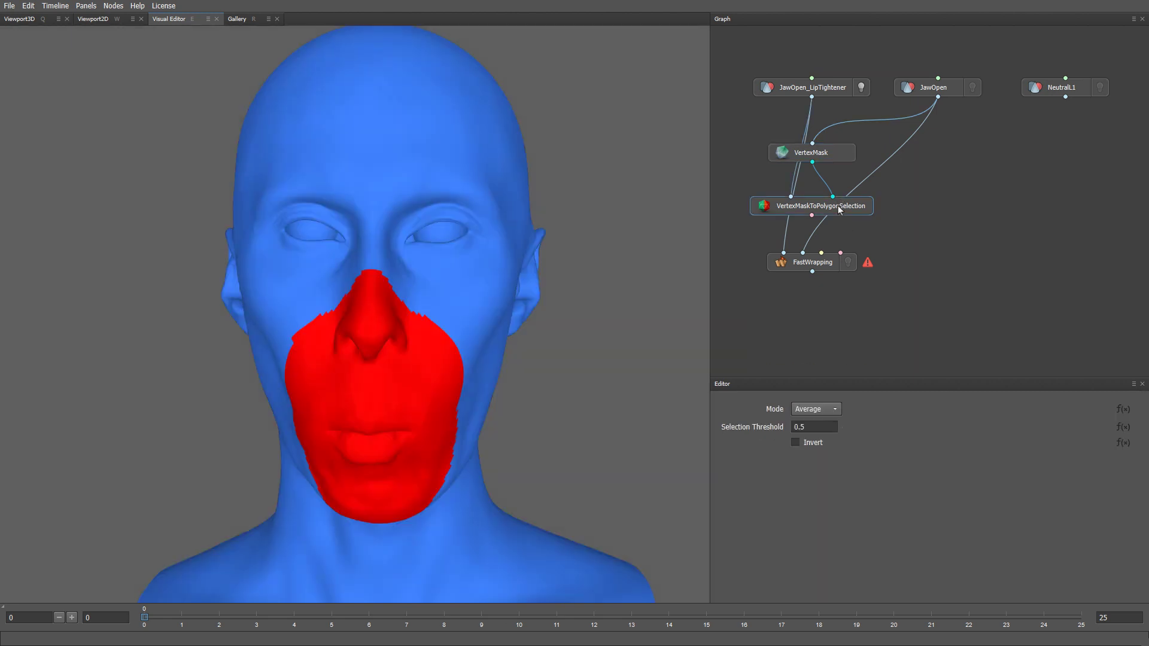
left_click_drag(811, 215, 829, 265)
left_click(829, 266)
left_click_drag(661, 328, 647, 435)
left_click(808, 410)
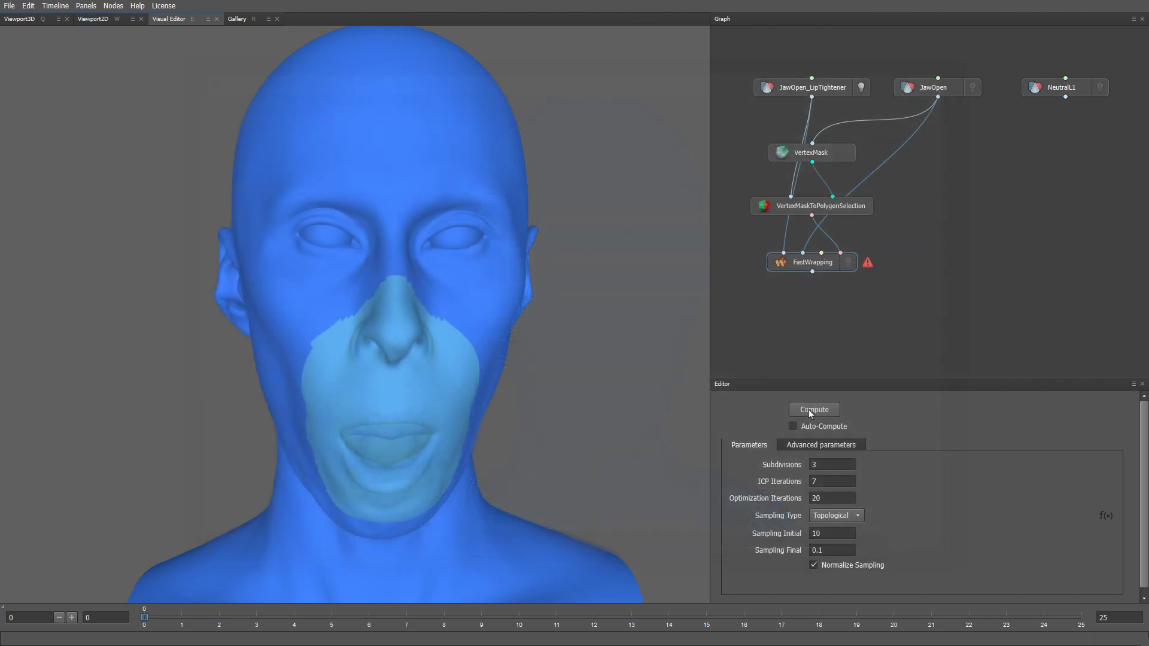
Display the FastWrapping result and compare its lower face with the original JawOpen_LipTightener.
left_click(848, 259)
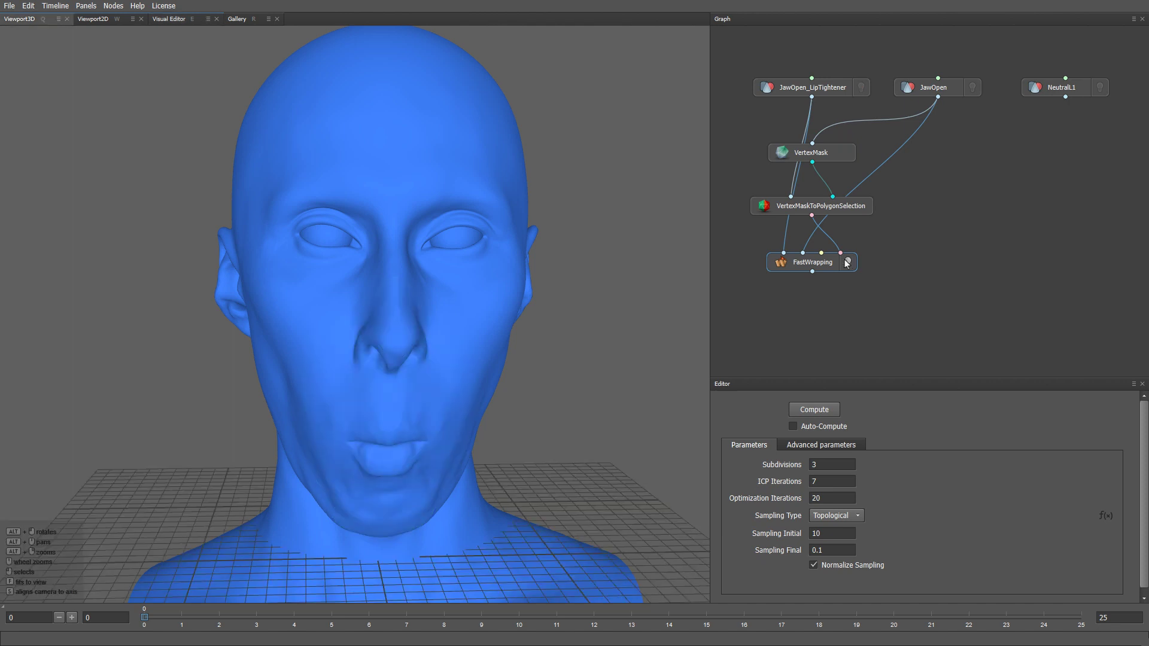
left_click_drag(615, 335, 599, 358, "alt")
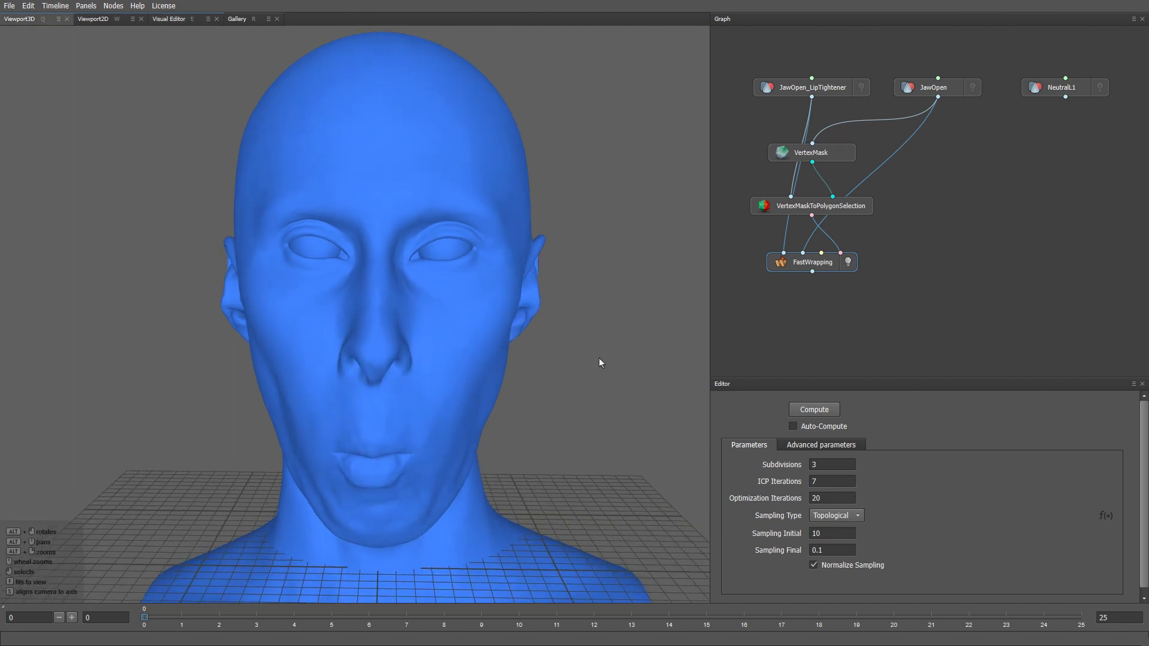
scroll(434, 496, "up", 5)
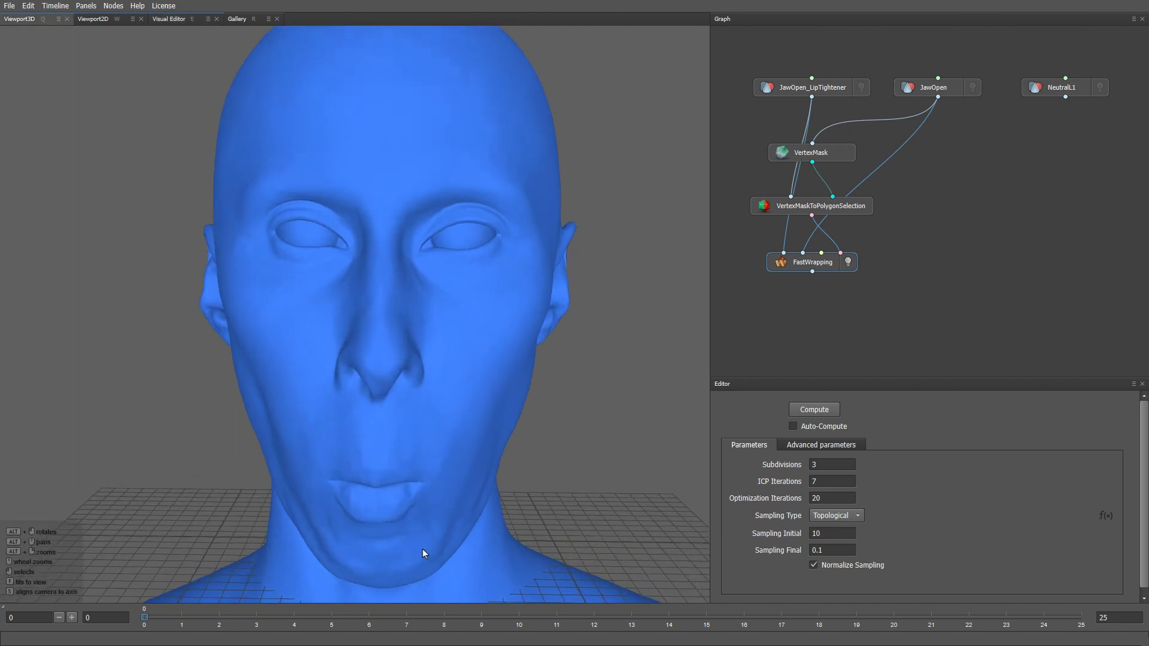
left_click(861, 87)
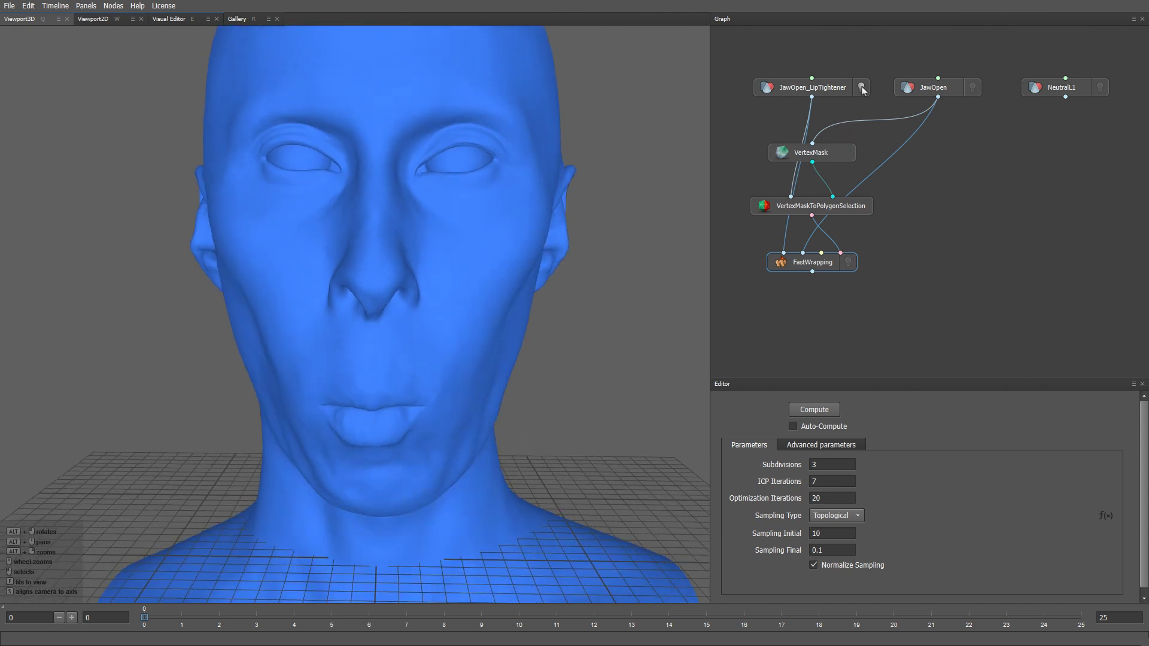
left_click(862, 87)
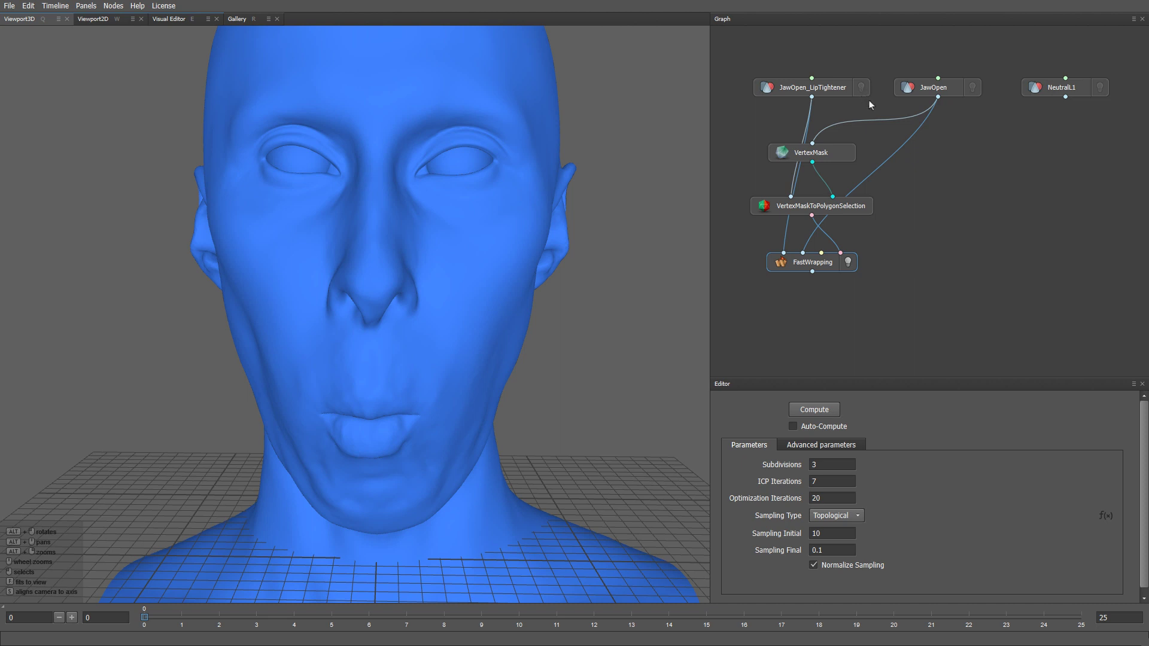
Add a SelectPointsWithSplines node beside VertexMask and connect JawOpen_LipTightener's geometry to it.
right_click(921, 149)
type("selec")
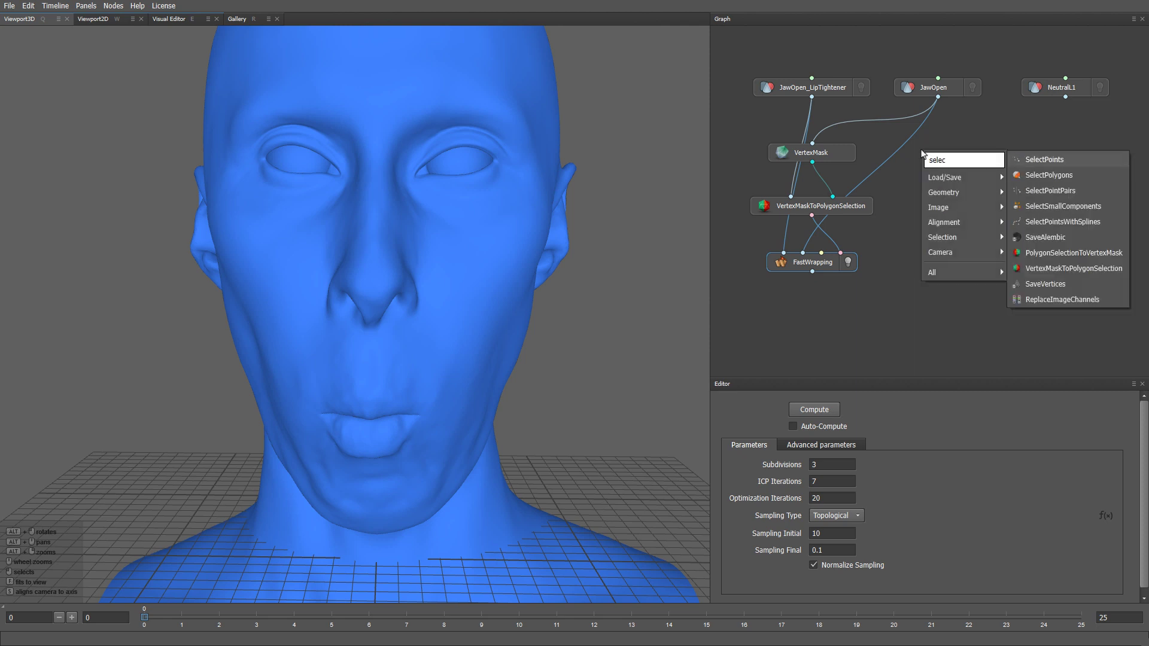
key("Down")
key("Down")
key("Down")
key("Down")
key("Return")
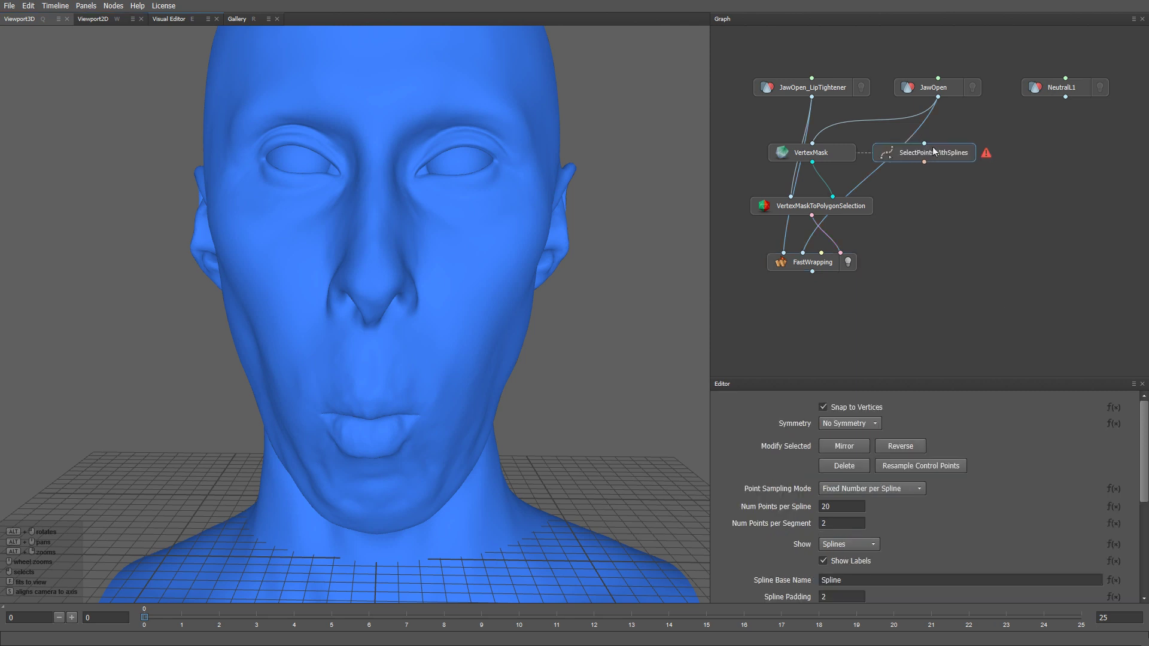
left_click_drag(932, 146, 946, 146)
left_click_drag(812, 96, 938, 143)
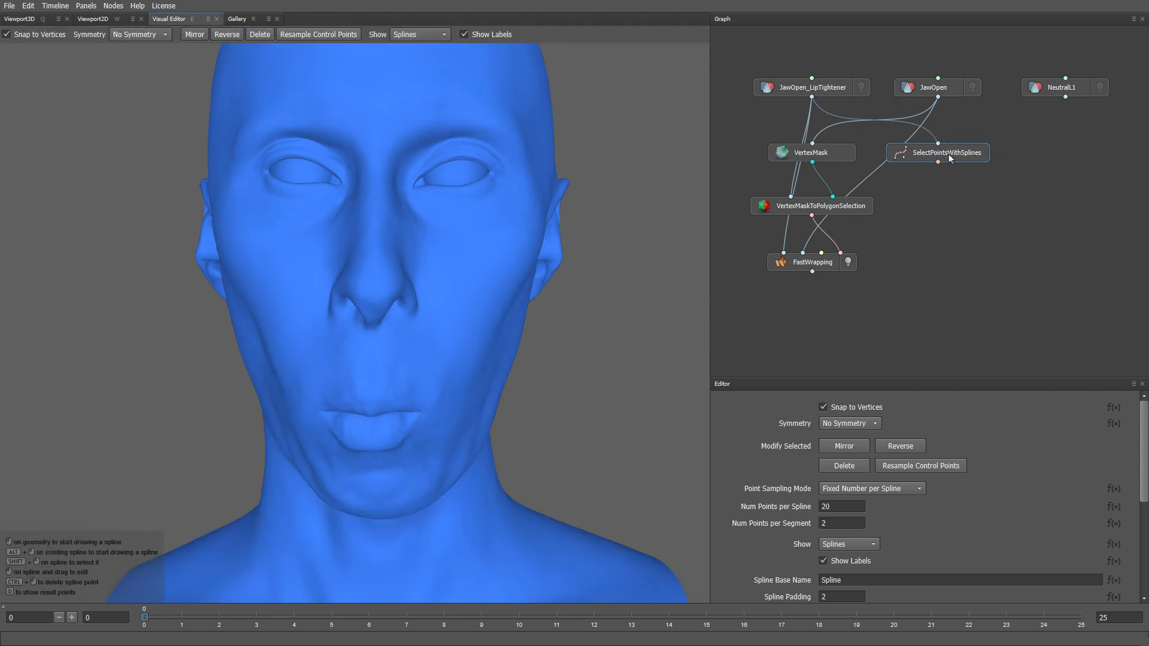
Set the spline symmetry to Topological and start a spline from the nose bridge down the cheek to beside the mouth.
left_click(850, 423)
left_click(844, 437)
scroll(429, 228, "up", 3)
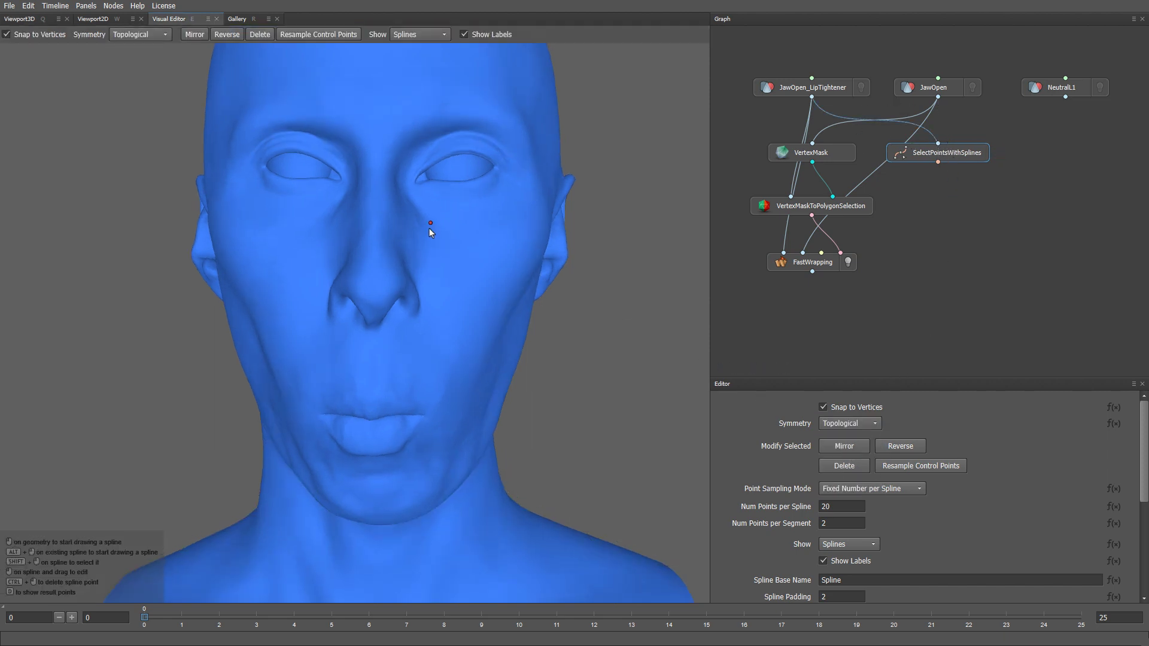
left_click(445, 297)
middle_click_drag(445, 299, 439, 325)
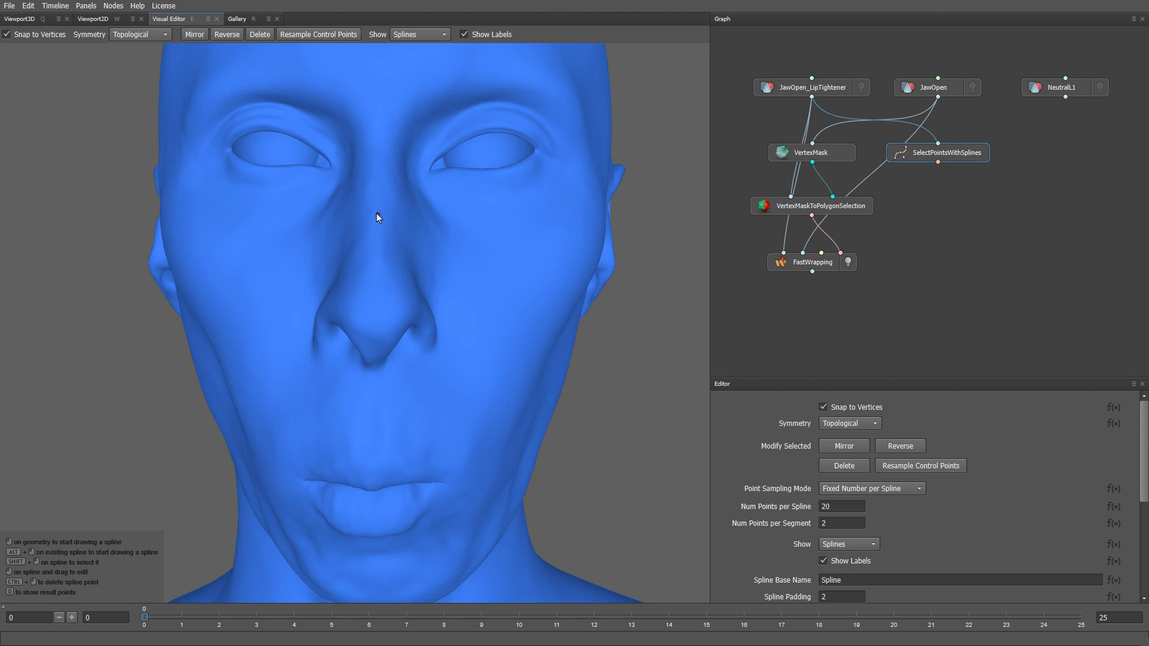
left_click(353, 218)
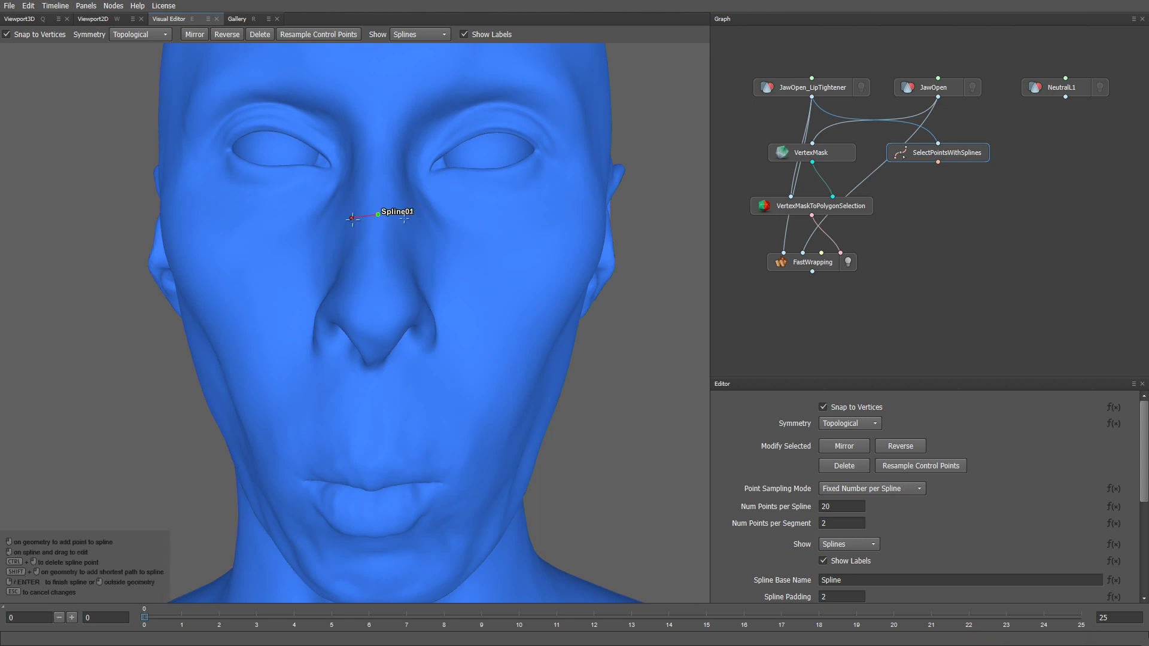
left_click(321, 241)
left_click(294, 282)
middle_click_drag(348, 301, 413, 220)
left_click(373, 329)
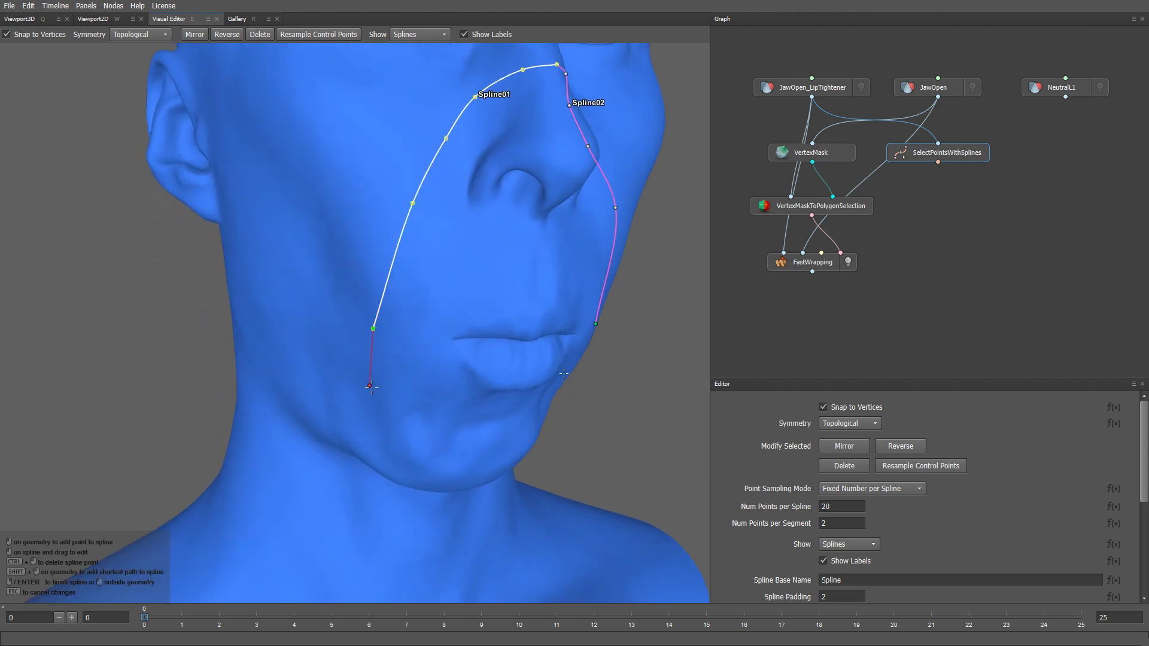
Continue the spline along the jaw and under the chin, ending it at the face's centre line.
left_click(372, 387)
middle_click_drag(377, 453, 381, 380)
left_click(386, 420)
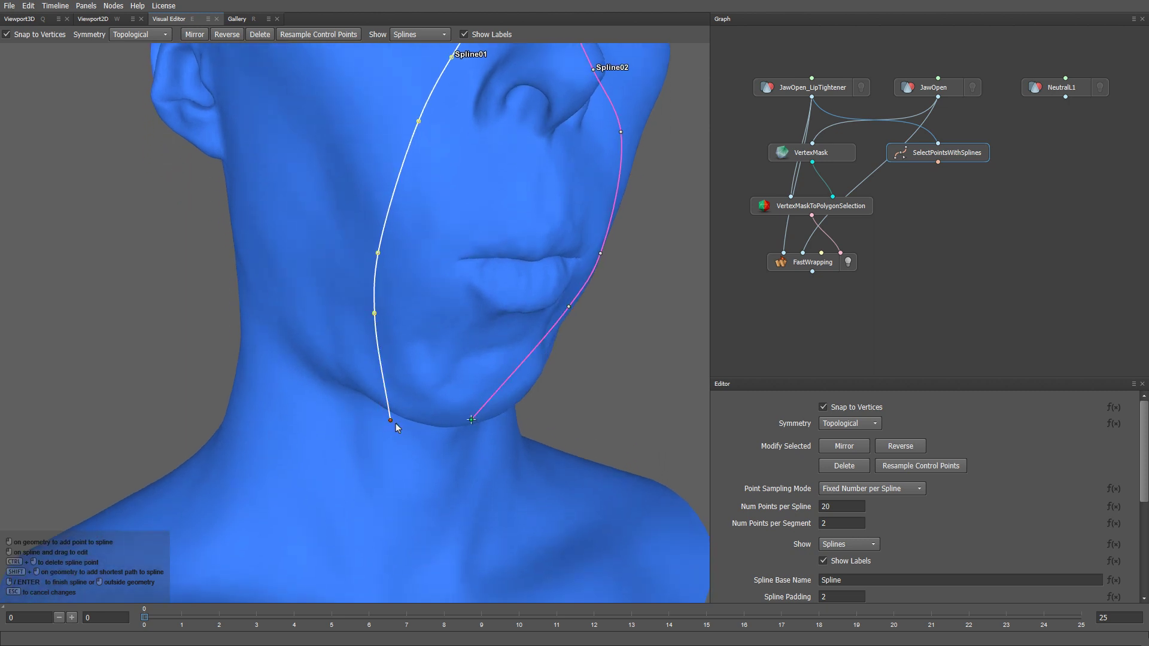
middle_click_drag(396, 422, 407, 425)
left_click(410, 427)
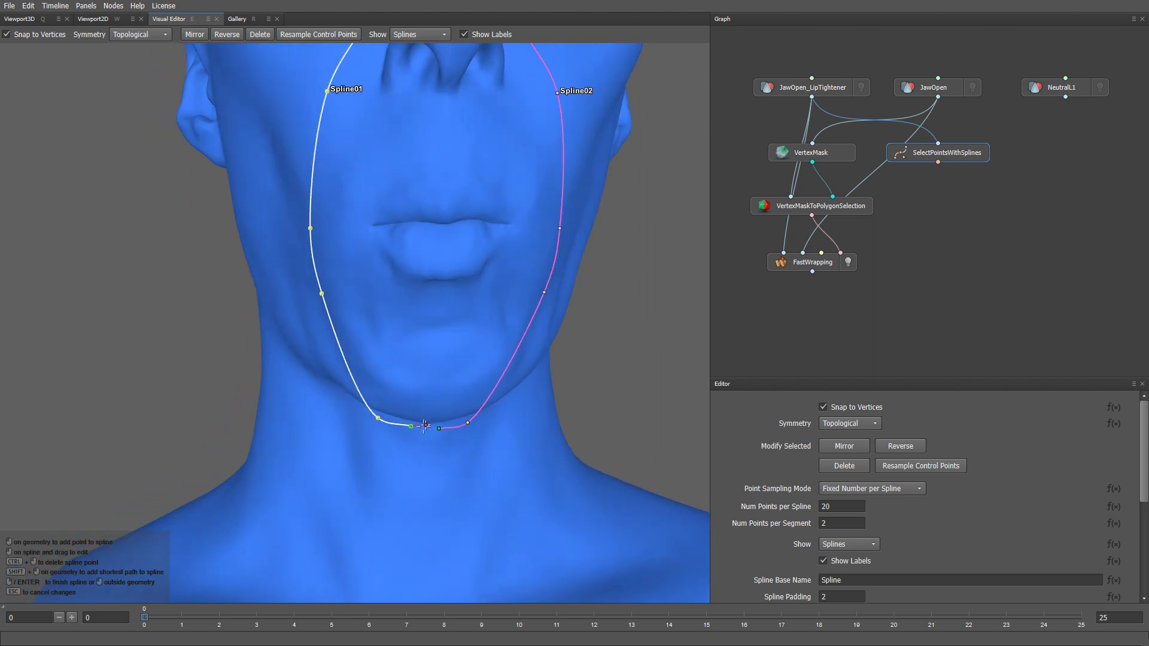
right_click(424, 431)
Spread the spline points under the chin outward and delete the control point on the lower cheek.
left_click_drag(410, 428, 362, 419)
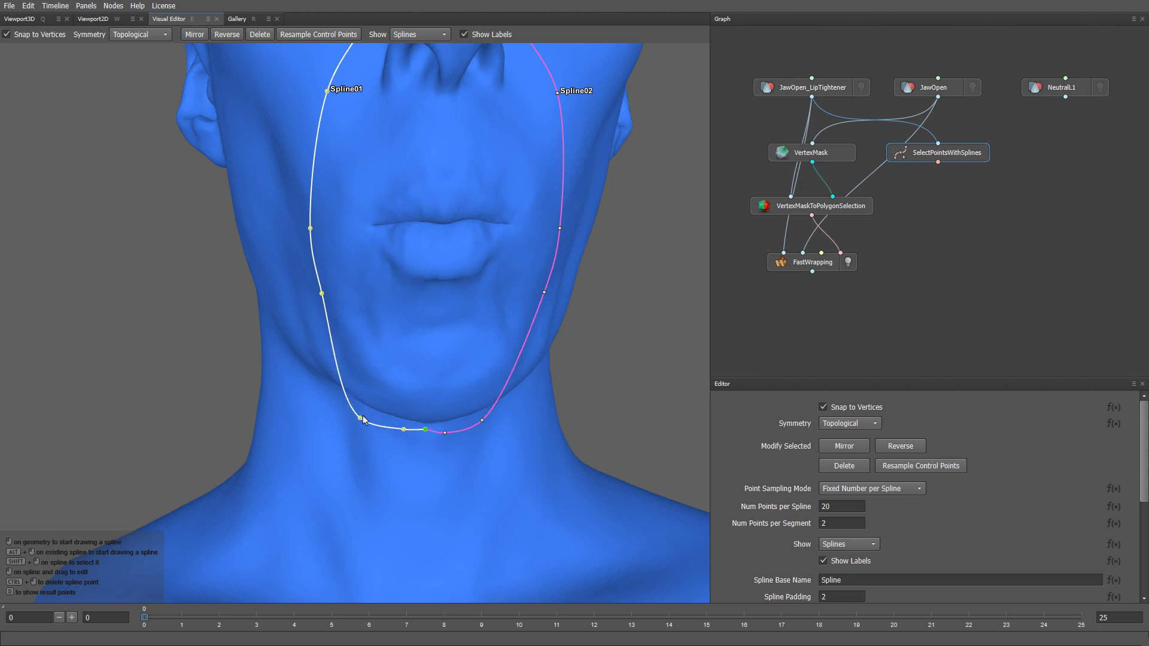
left_click(322, 295, "ctrl")
scroll(483, 338, "down", 4)
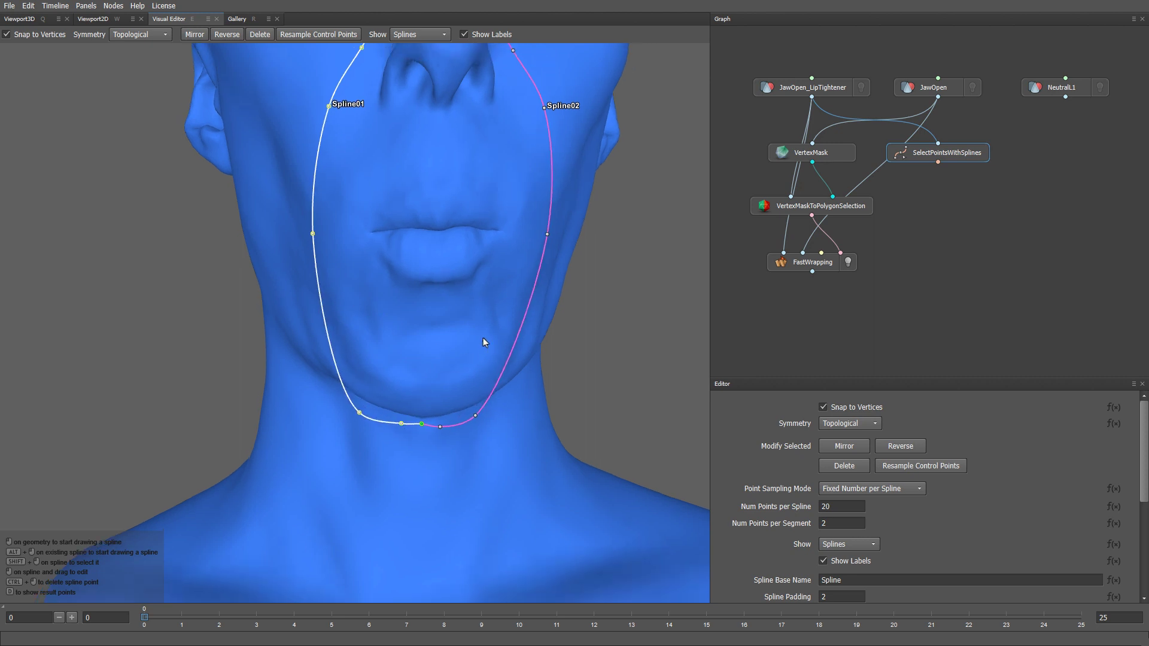
left_click_drag(483, 337, 454, 301, "alt")
middle_click_drag(460, 304, 477, 363, "alt")
scroll(498, 372, "up", 1)
left_click_drag(497, 372, 496, 386, "alt")
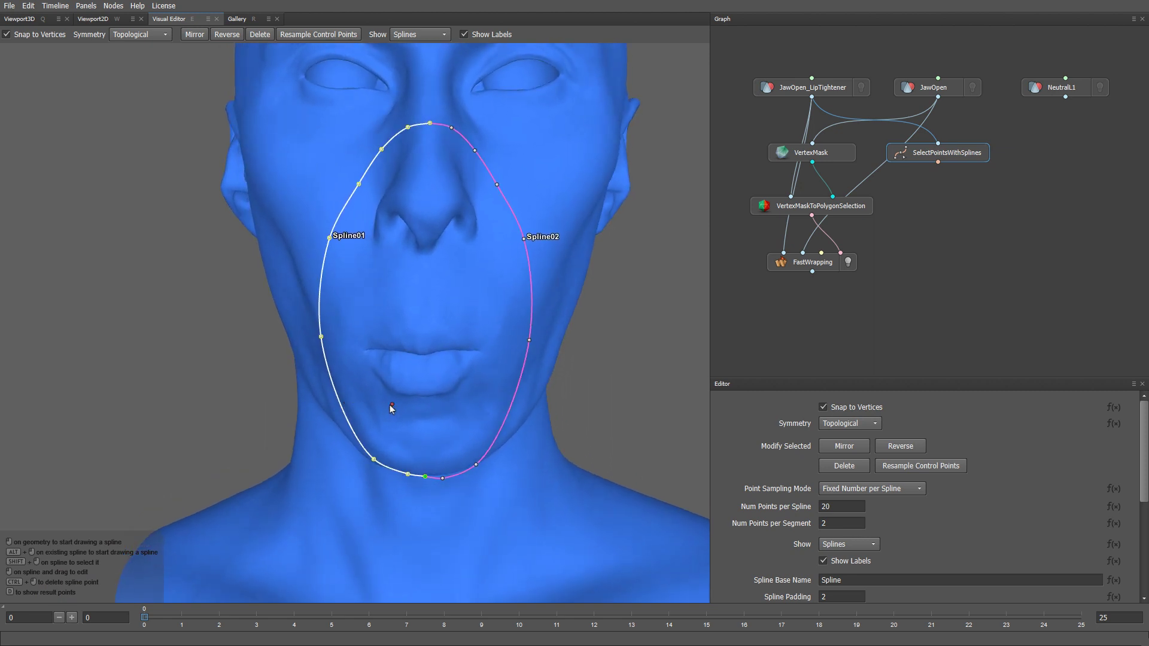
scroll(451, 367, "down", 3)
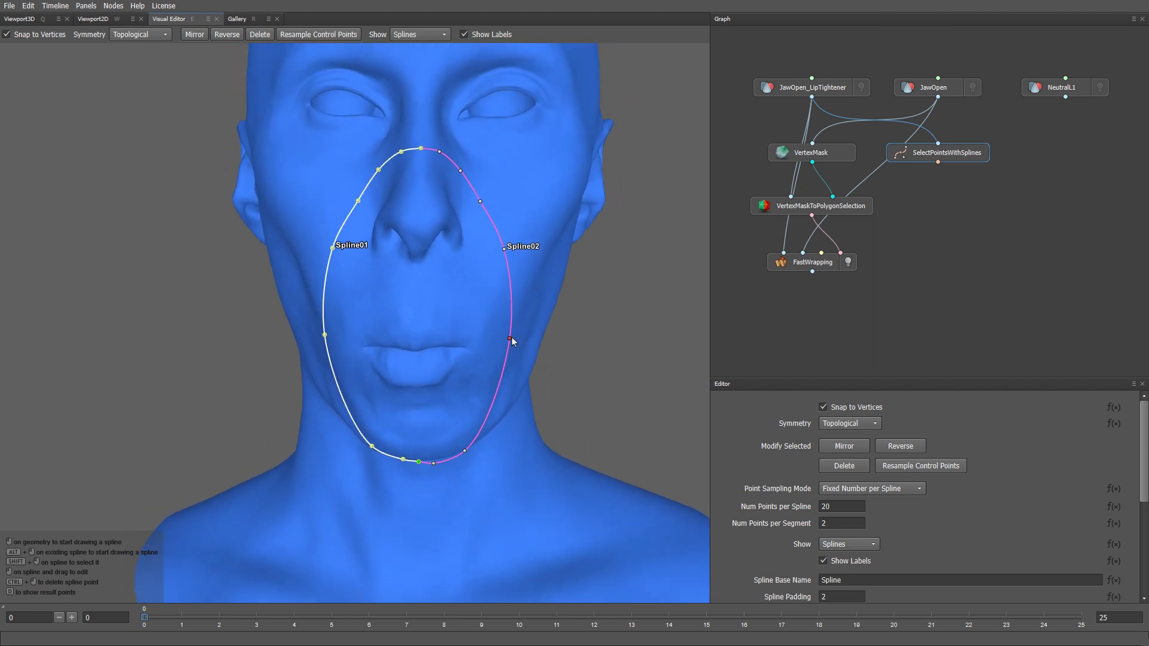
Move the cheek points outward, delete the point beside the nose, and reshape the curve along the jaw and chin.
left_click_drag(509, 338, 521, 336)
left_click_drag(504, 249, 510, 240)
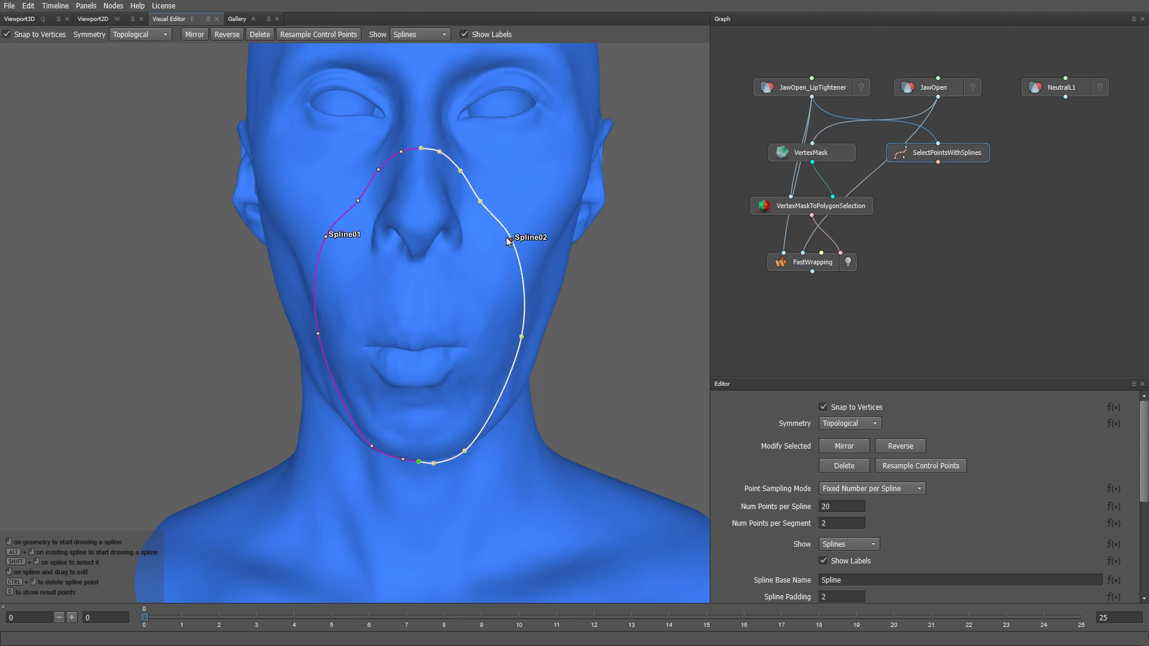
left_click(481, 202, "ctrl")
left_click_drag(490, 414, 503, 418)
right_click_drag(502, 419, 511, 377, "alt")
middle_click_drag(510, 377, 522, 415, "alt")
left_click_drag(522, 415, 534, 420, "alt")
left_click_drag(420, 479, 396, 483)
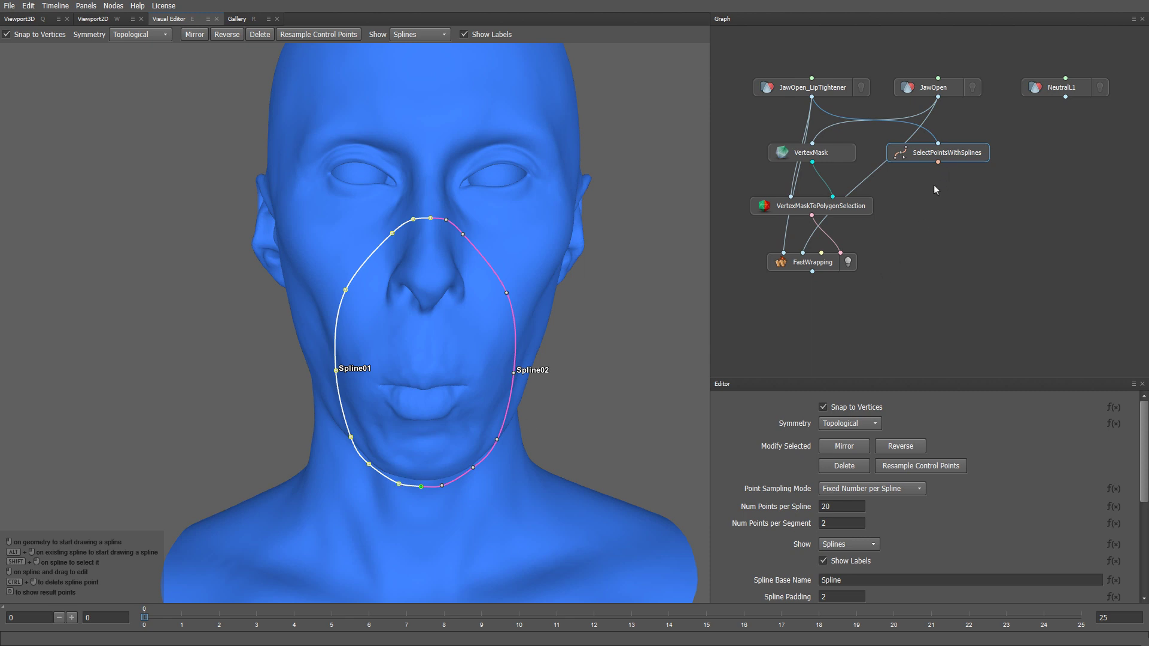
Add a PointsToPointPairs node and connect the SelectPointsWithSplines output to both of its inputs.
right_click(916, 207)
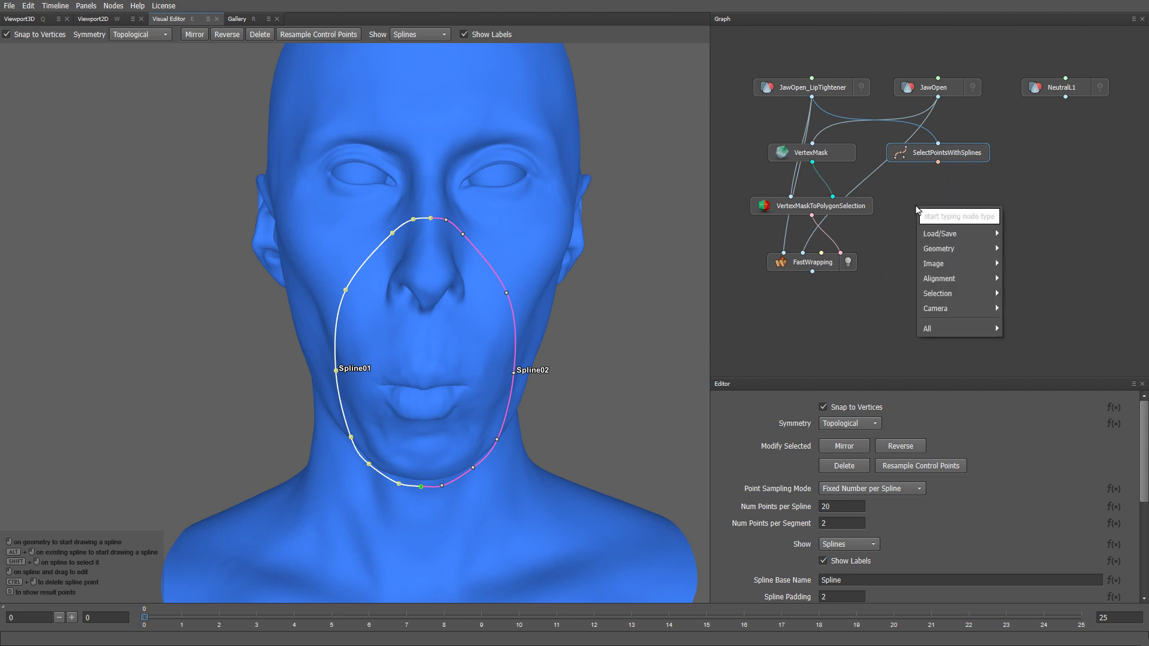
type("po")
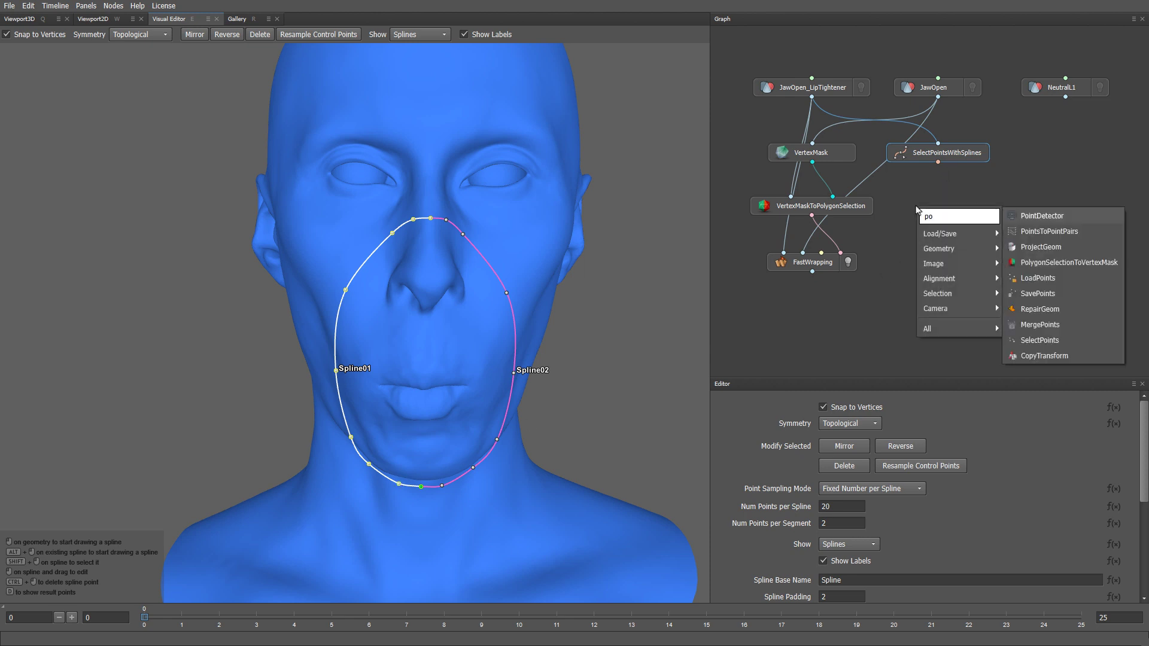
left_click(1054, 231)
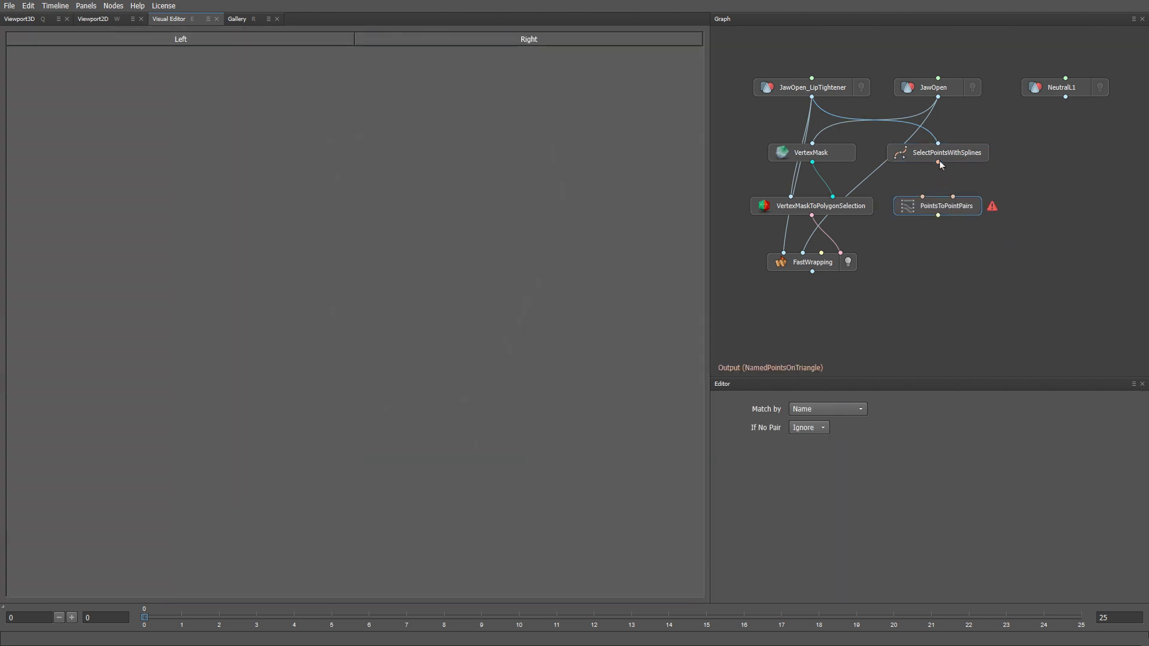
mouse_move(939, 162)
left_mouse_down()
mouse_move(923, 196)
mouse_move(938, 165)
mouse_move(954, 197)
left_mouse_up()
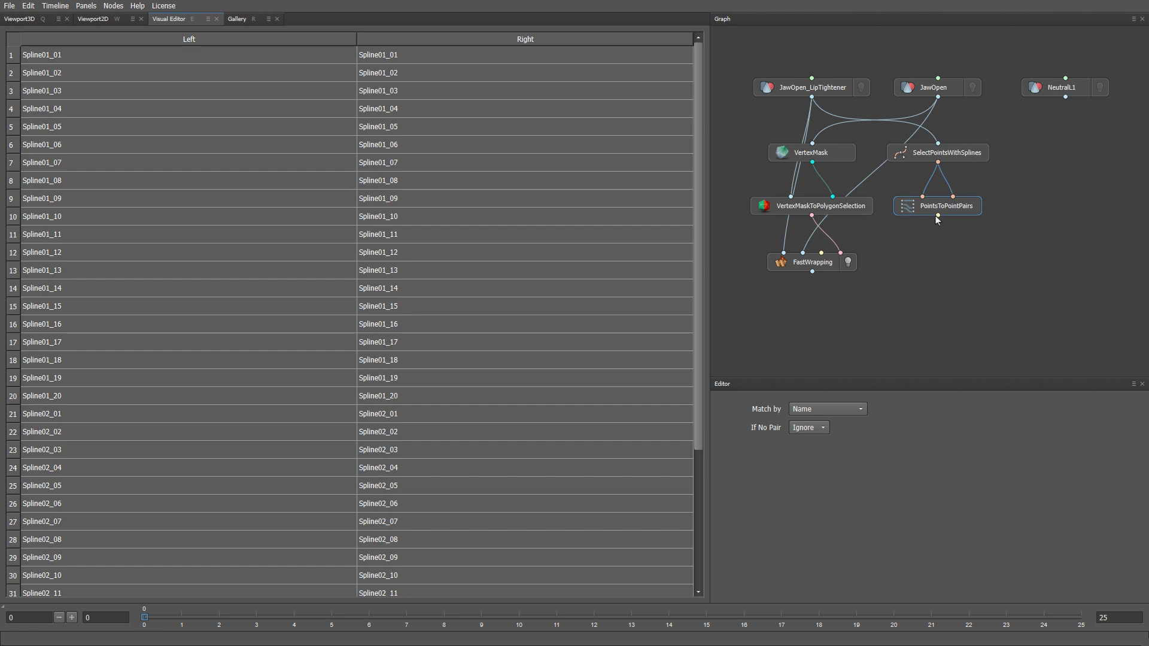
Connect the PointsToPointPairs output to FastWrapping's control points input and compute the wrapping.
left_click_drag(937, 217, 822, 253)
left_click(811, 263)
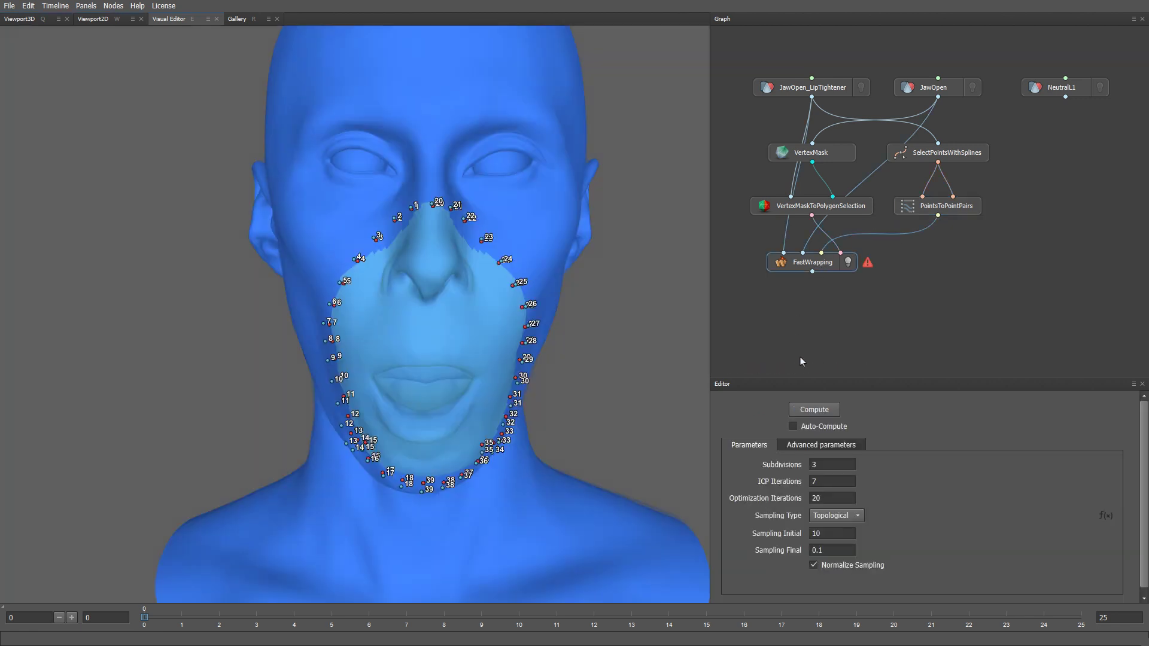
left_click(814, 409)
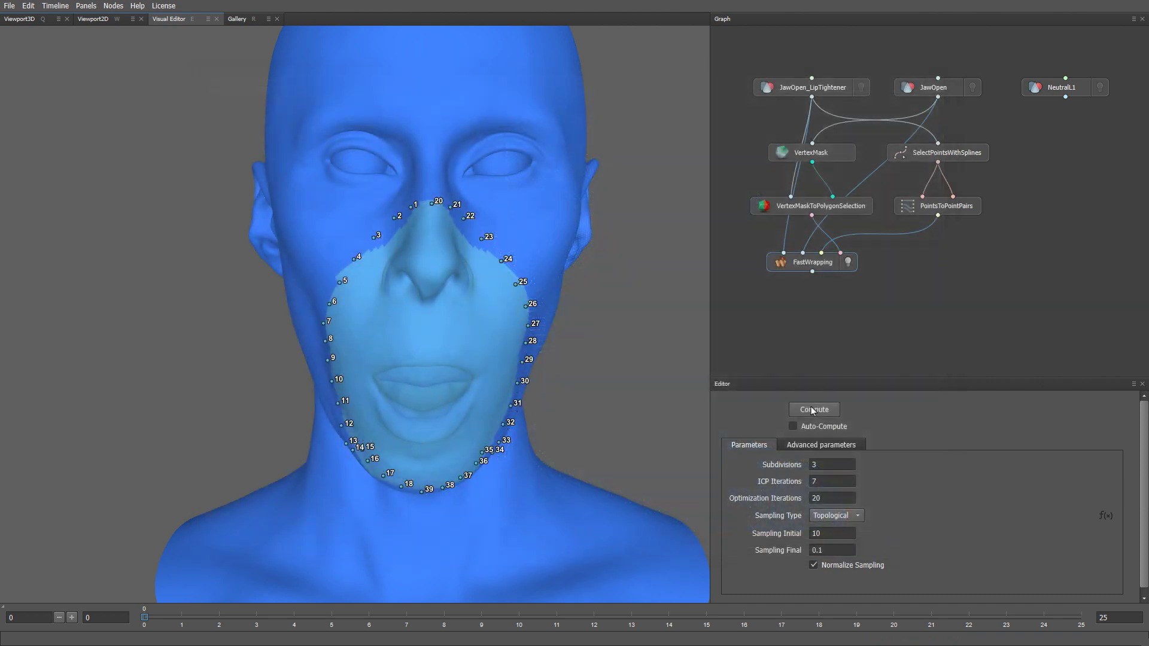
left_click_drag(671, 419, 580, 360, "alt")
scroll(581, 361, "up", 10)
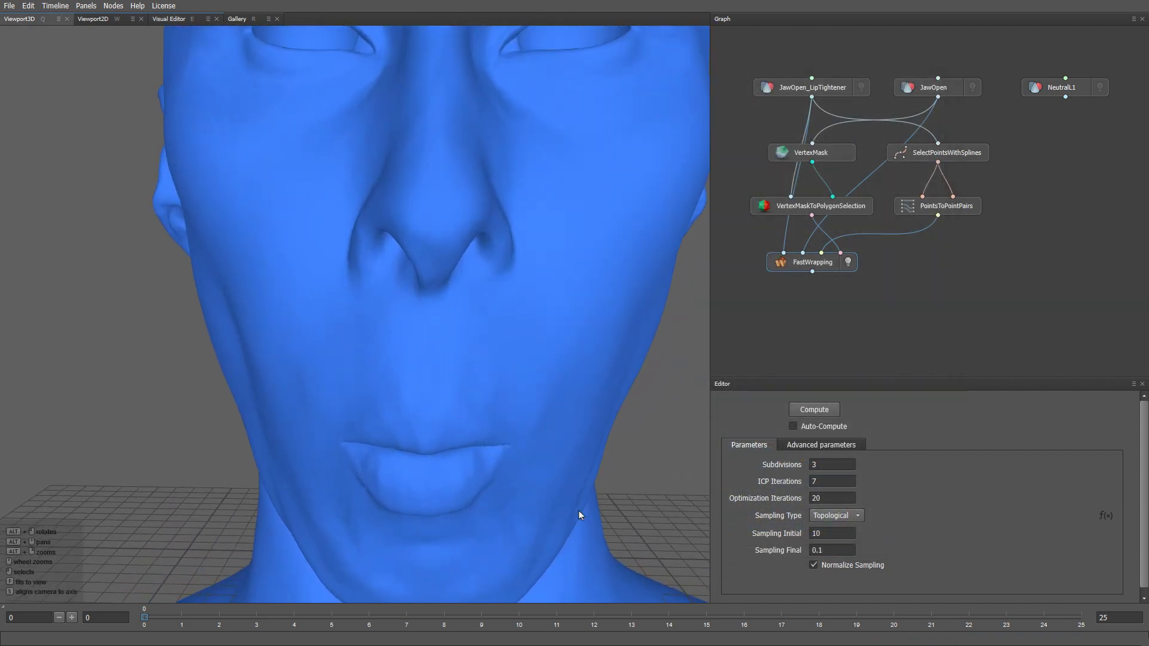
scroll(509, 330, "up", 5)
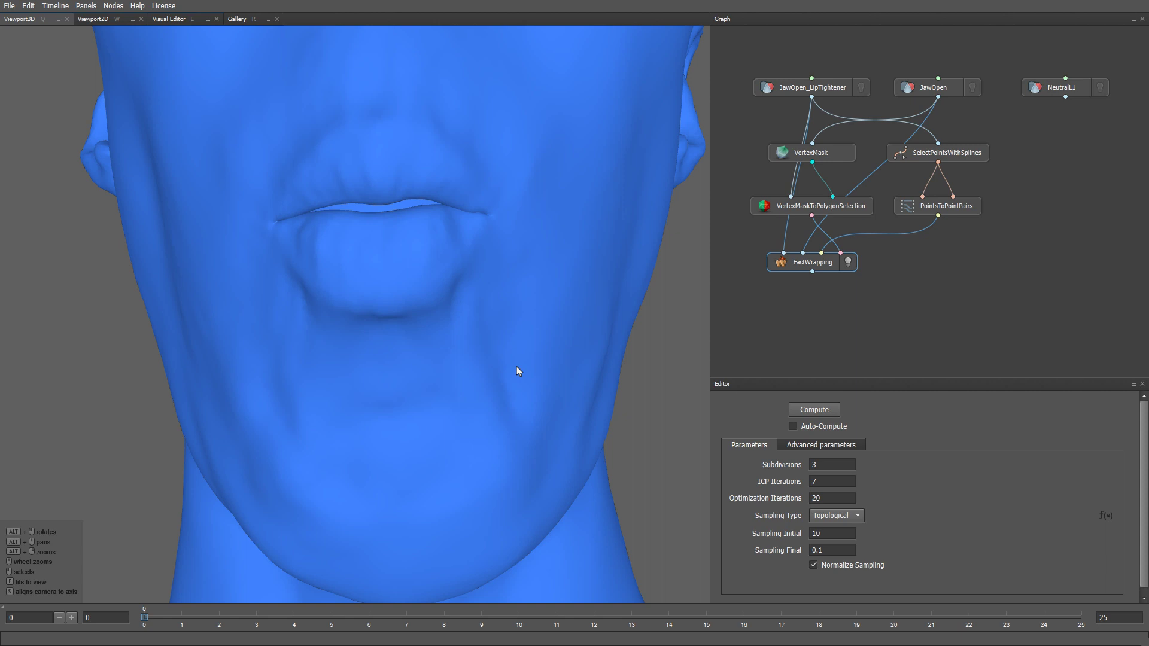
Change FastWrapping's sampling type to Euclidean, recompute the wrapping and check the lips and chin.
left_click(817, 523)
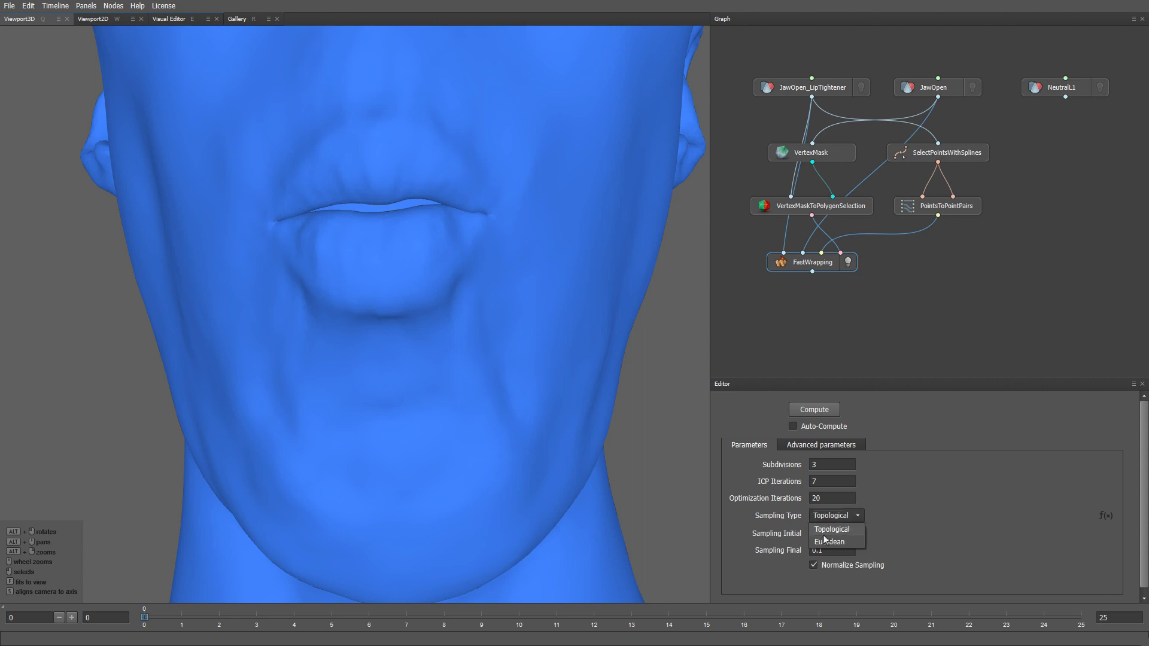
left_click(824, 540)
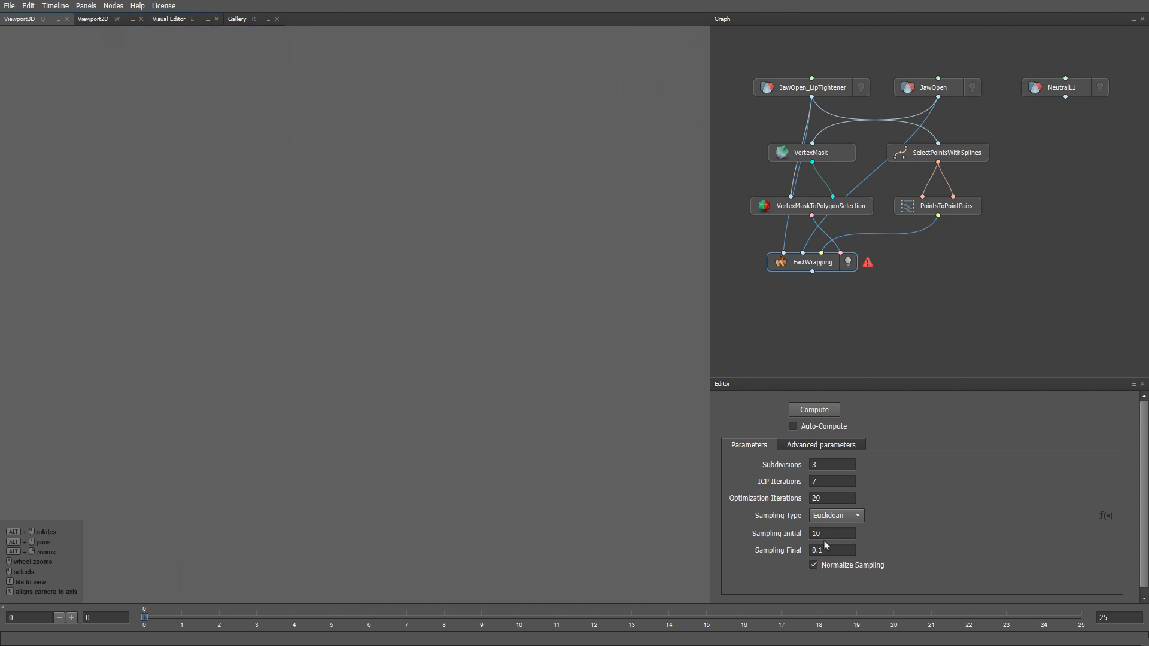
left_click(824, 411)
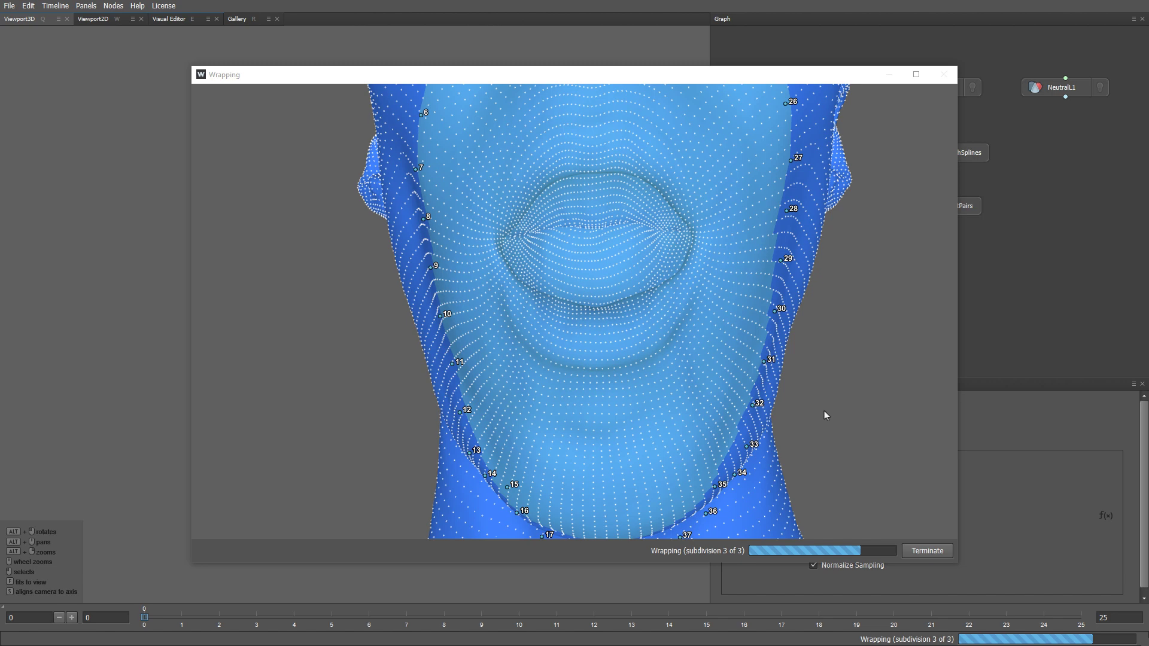
scroll(549, 252, "up", 2)
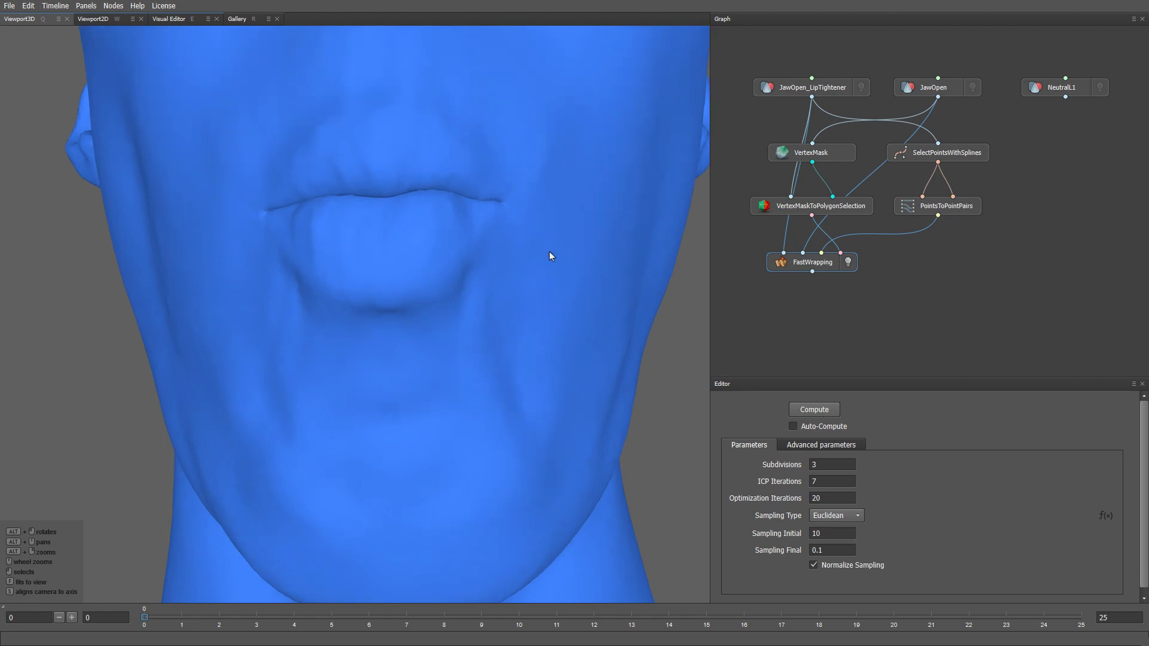
middle_click_drag(552, 262, 548, 297, "alt")
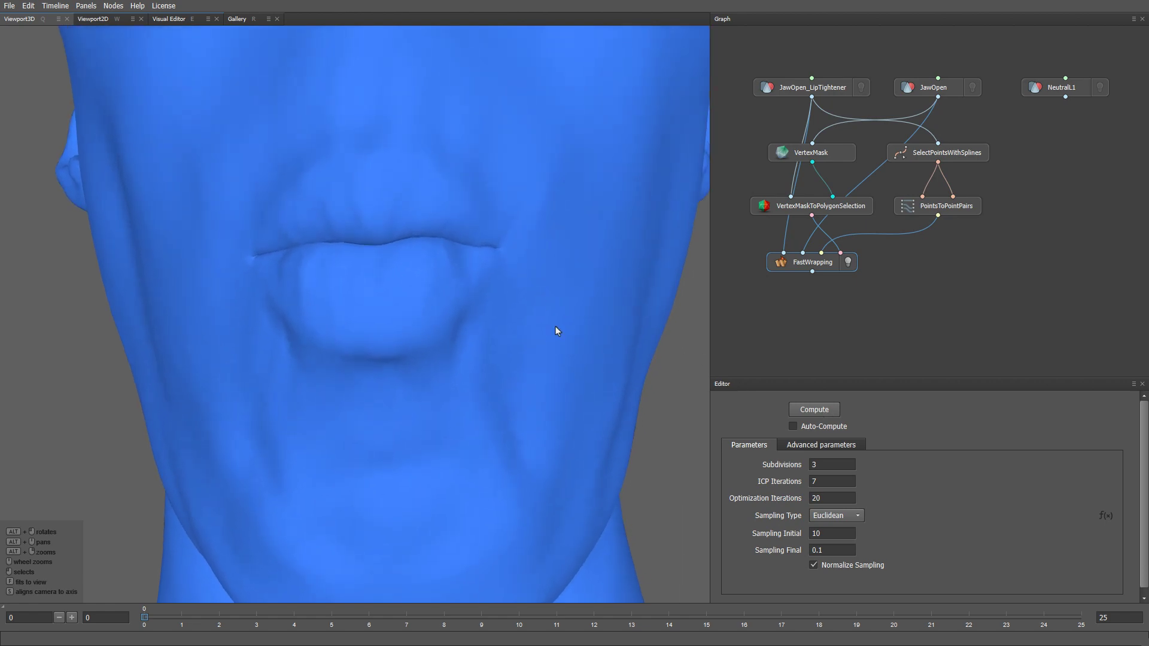
key("f")
left_click_drag(578, 155, 575, 248, "alt")
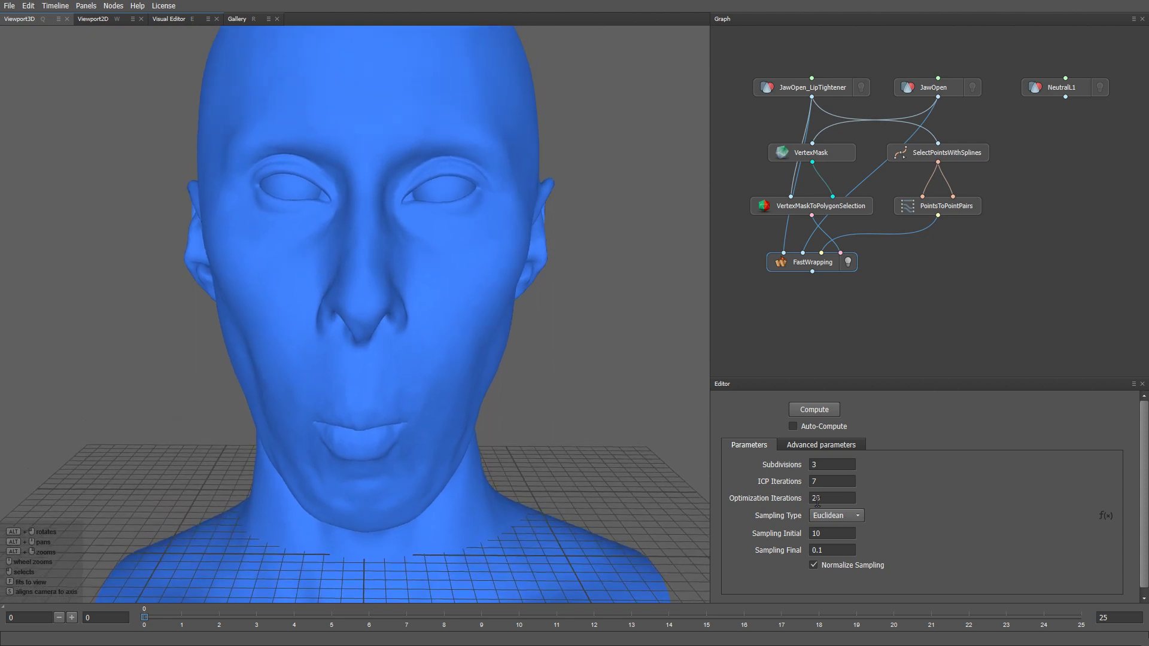
Set FastWrapping's Sampling Final to 1 and Smoothness Final to 0.3, and recompute the wrapping.
double_click(838, 547)
type("1")
key("Return")
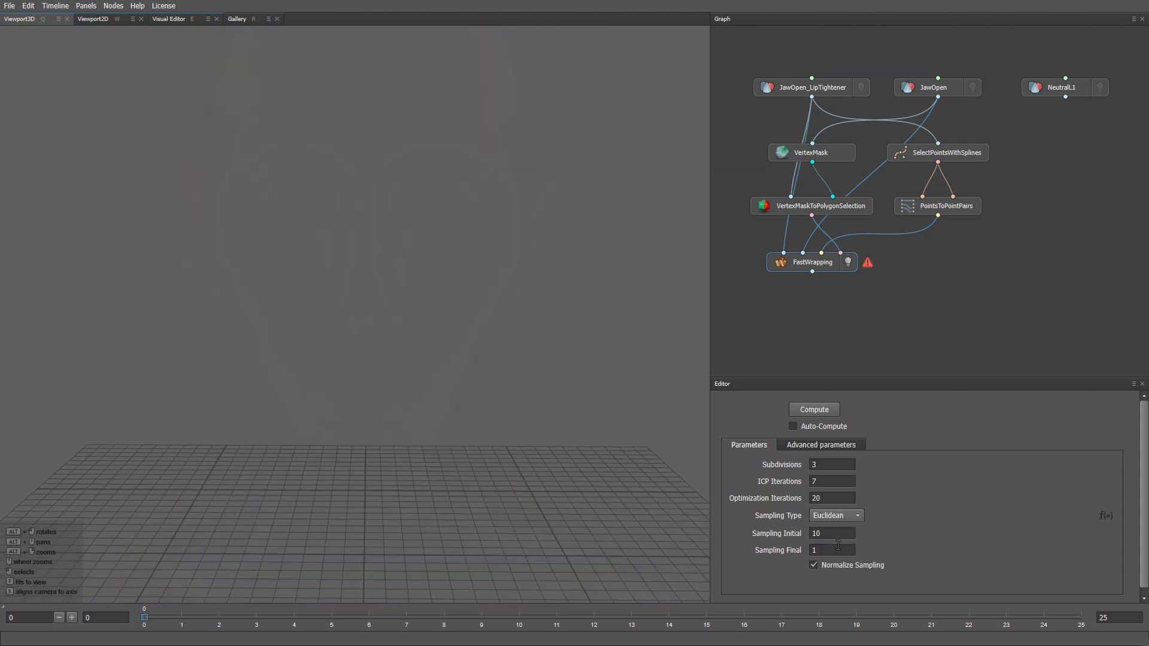
left_click(846, 446)
key("BackSpace")
key("BackSpace")
type("3")
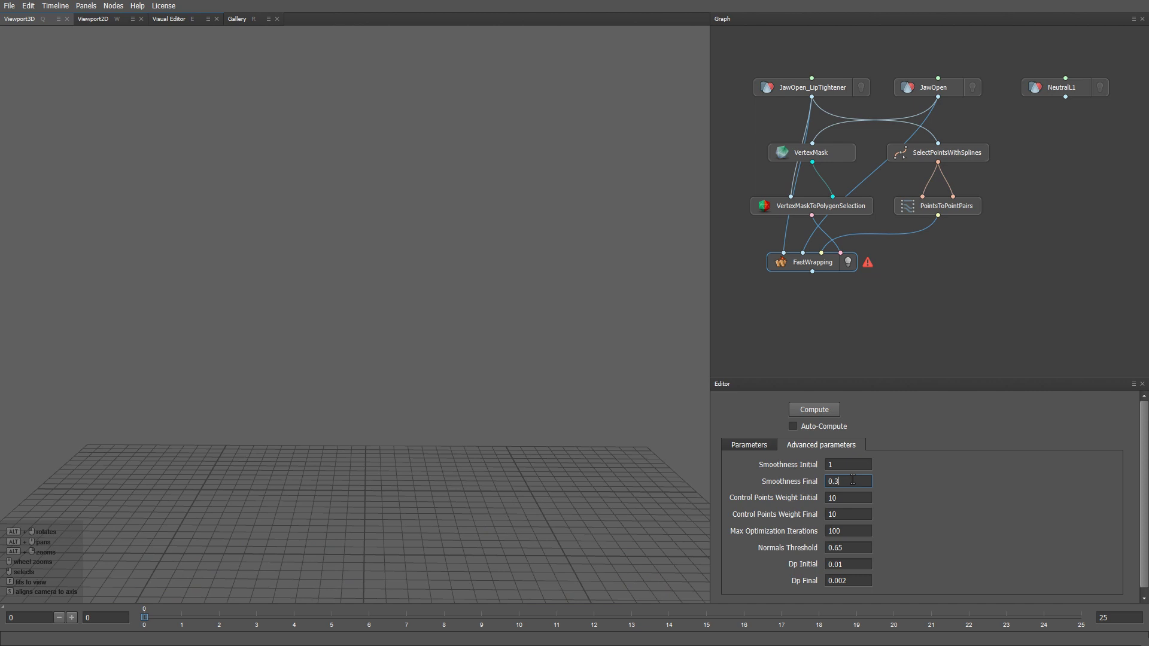
left_click(835, 411)
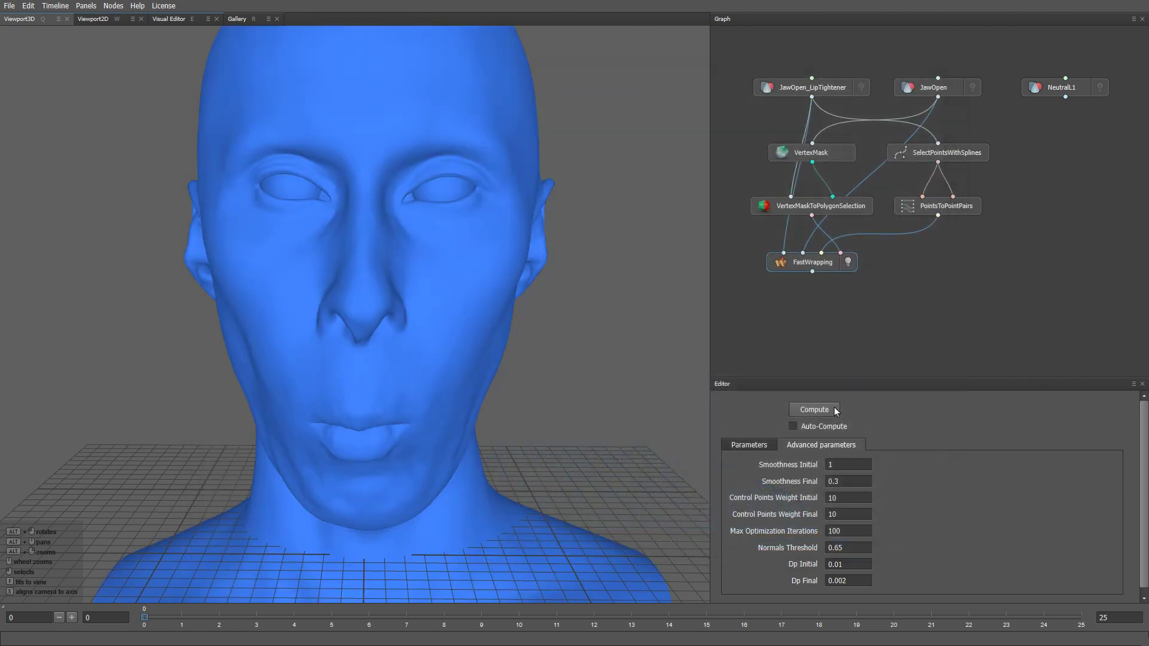
mouse_move(532, 328)
left_mouse_down("alt")
mouse_move(534, 297)
mouse_move(536, 317)
mouse_move(677, 317)
mouse_move(526, 324)
left_mouse_up("alt")
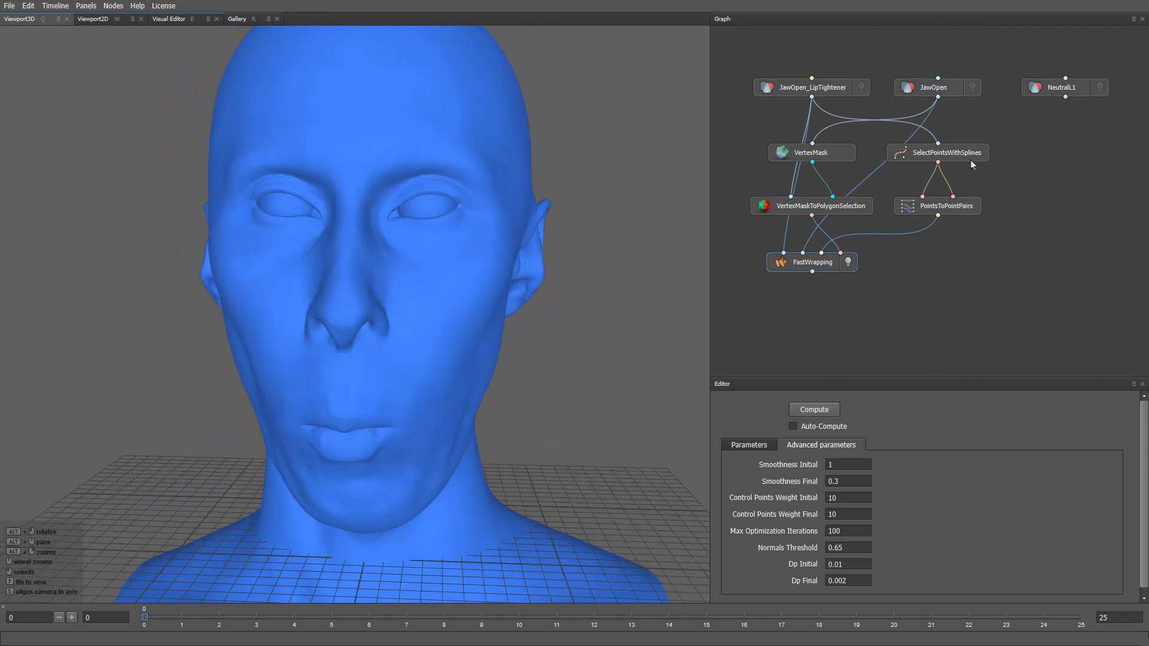
Alternate the display between JawOpen and the FastWrapping result to compare the upper face and nose.
left_click(974, 87)
left_click(973, 85)
left_click(974, 85)
left_click(974, 85)
right_click_drag(508, 254, 585, 390, "alt")
left_click(972, 88)
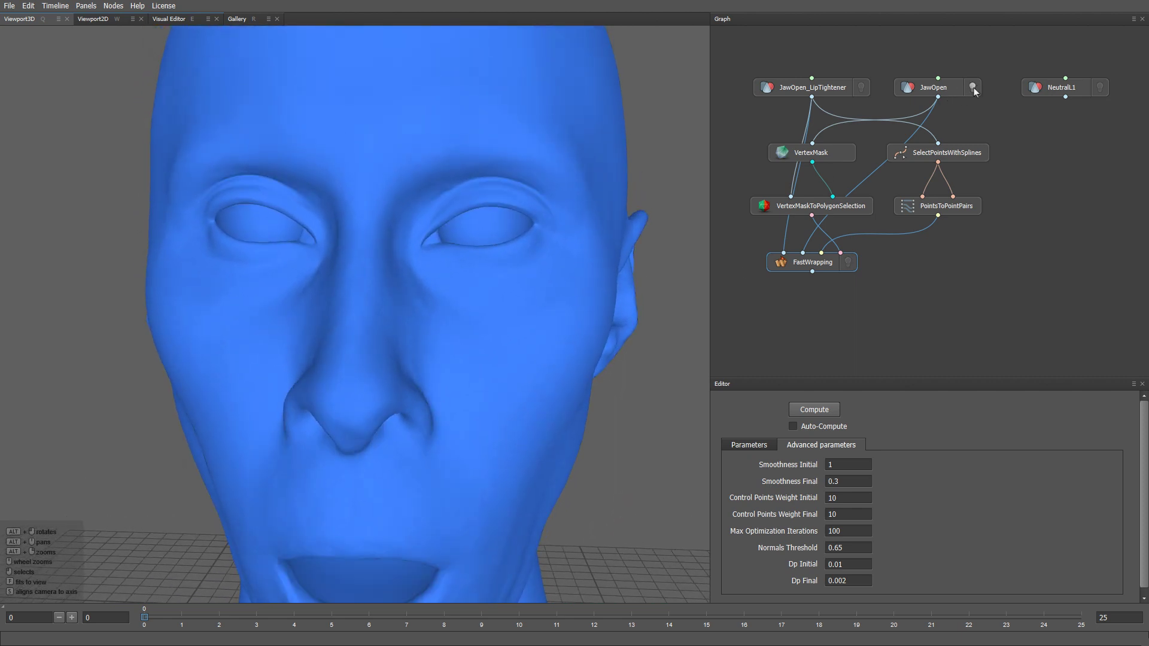
left_click(974, 88)
left_click(973, 88)
left_click(973, 87)
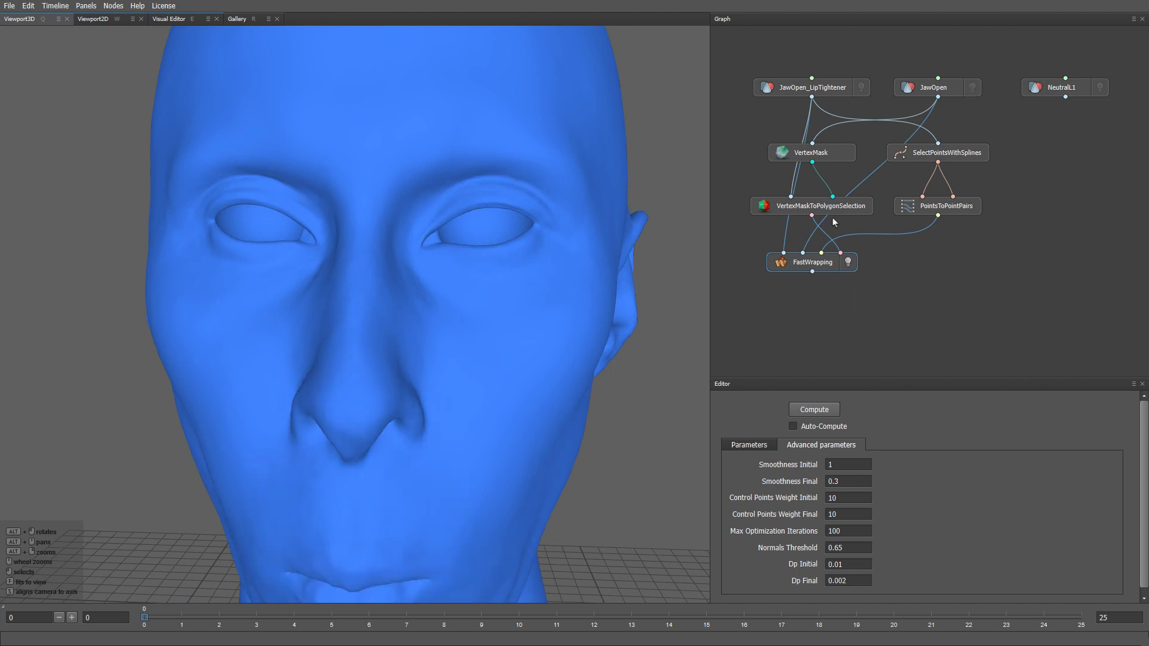
Add a MixGeom node below FastWrapping and connect the JawOpen and FastWrapping outputs to its geometry inputs.
right_click_drag(634, 419, 641, 292, "alt")
left_click_drag(640, 292, 620, 319, "alt")
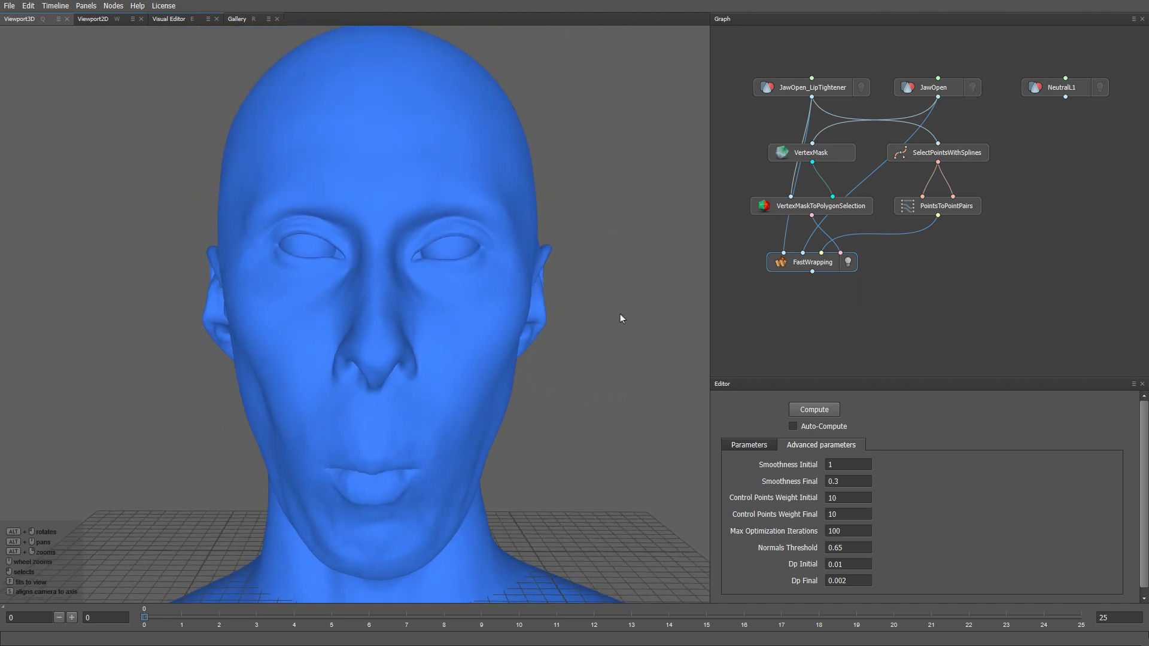
right_click(804, 308)
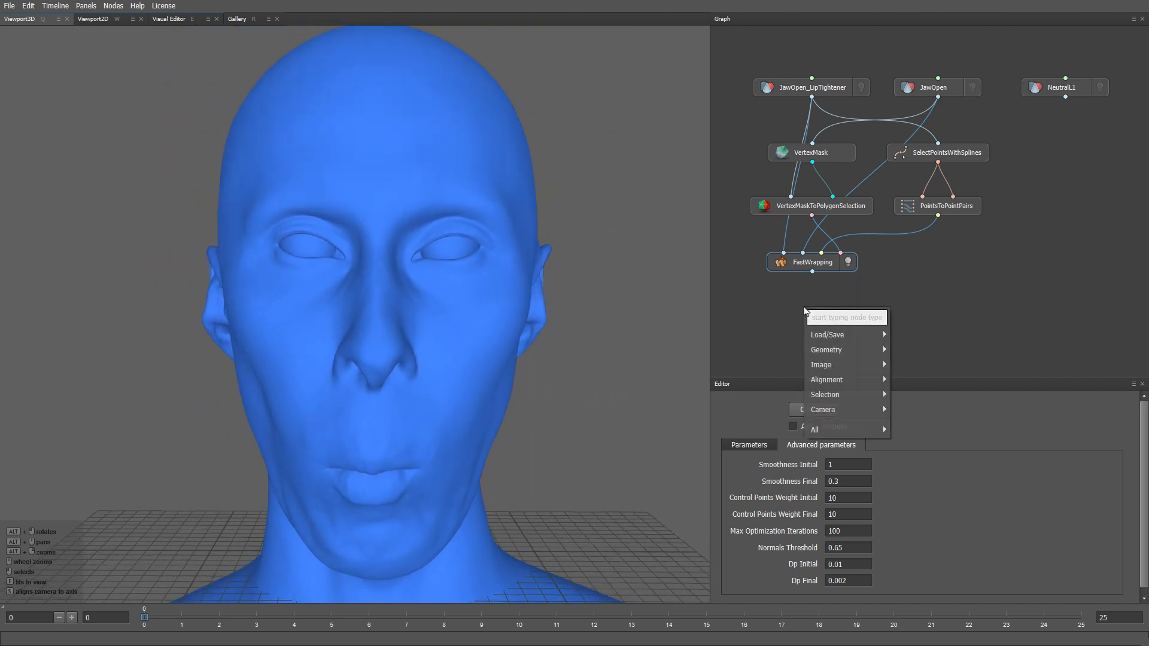
type("mix")
key("Return")
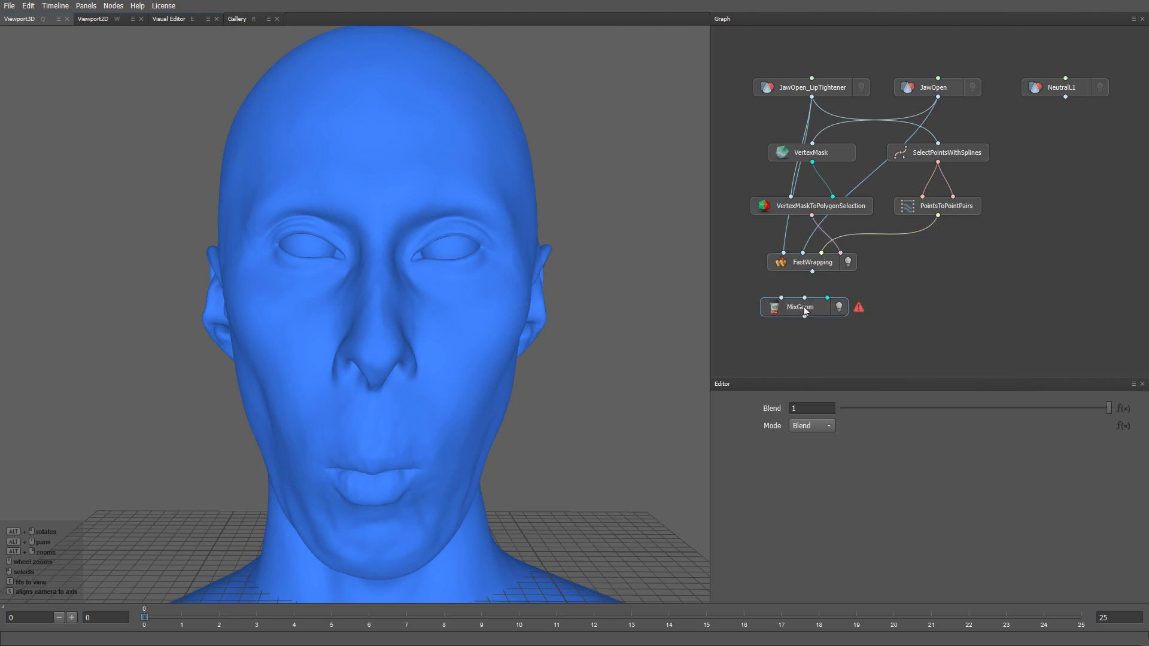
left_click_drag(806, 311, 809, 322)
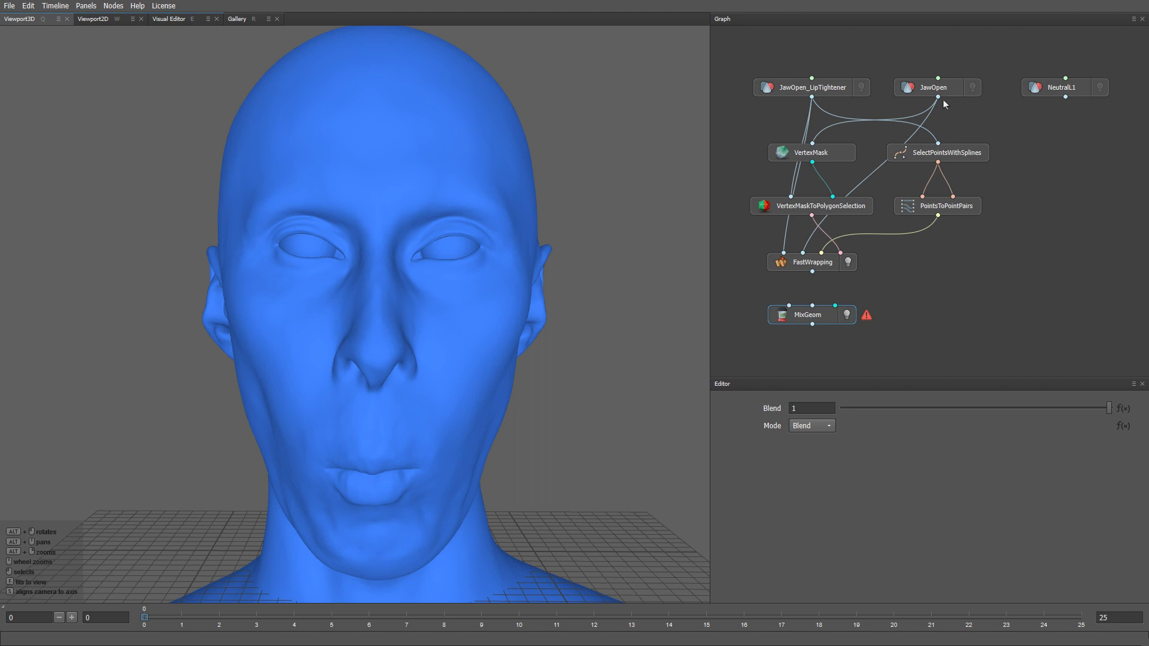
left_click_drag(938, 96, 815, 319)
left_click_drag(812, 271, 812, 306)
Duplicate the VertexMask node, place the copy below PointsToPointPairs, and connect JawOpen to it.
left_click(835, 156)
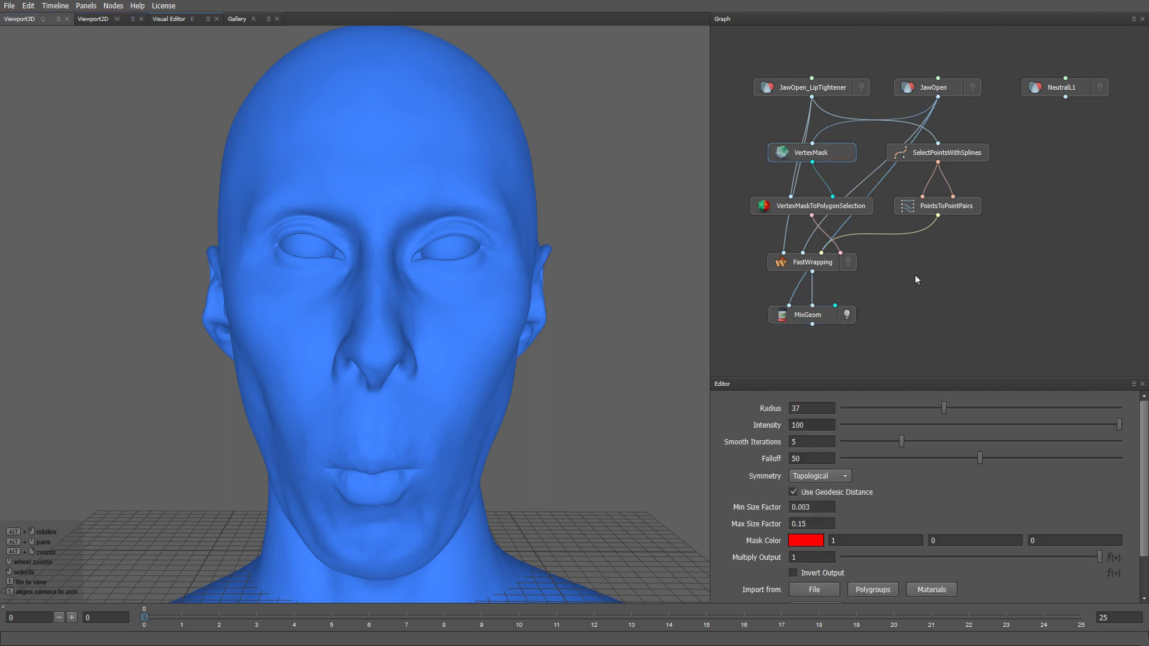
key("ctrl+v")
left_click_drag(918, 265, 936, 267)
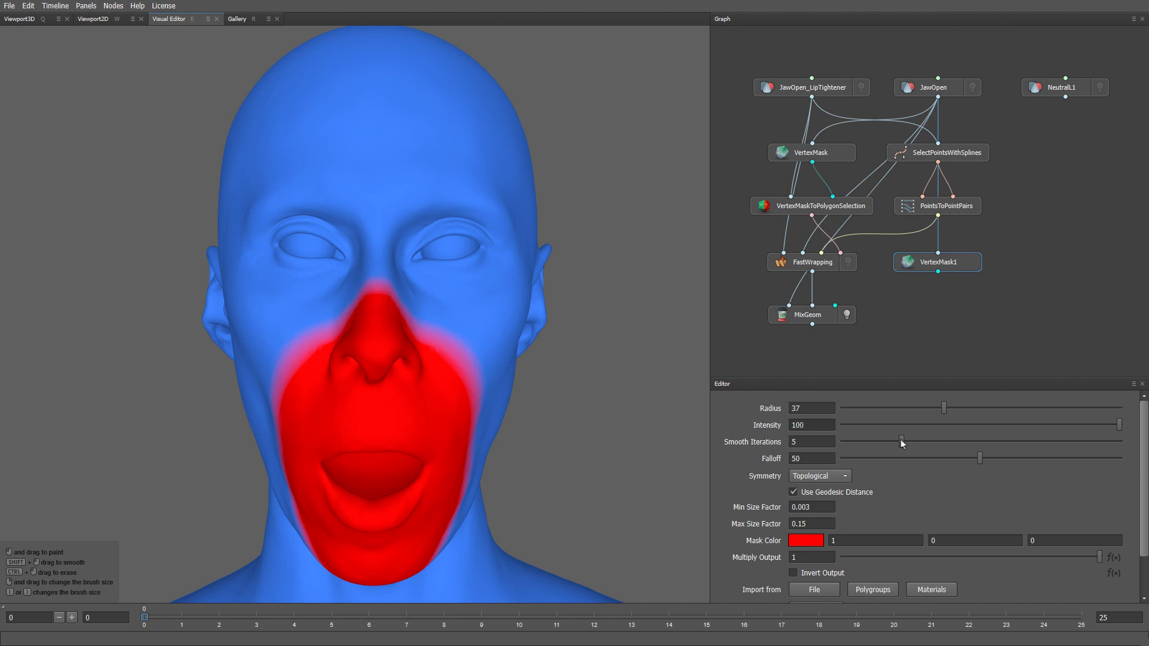
Set Smooth Iterations to 10 and smooth the copied mask's edges around the nose, cheeks, jaw and chin.
left_click_drag(960, 441, 968, 441)
scroll(425, 305, "up", 5)
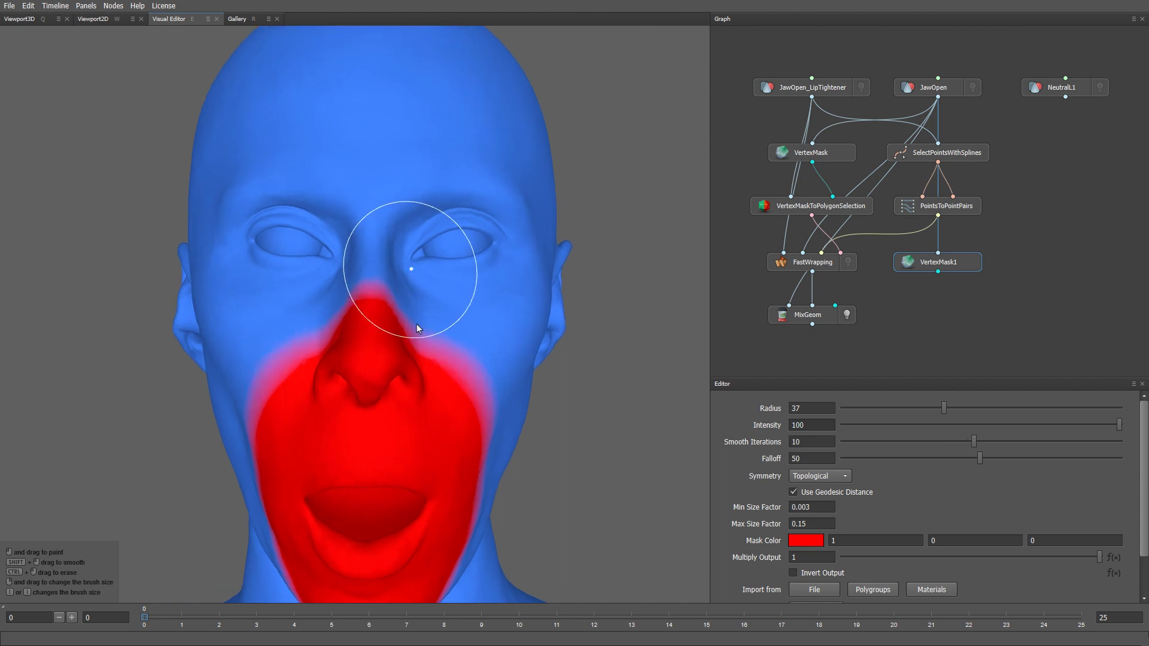
mouse_move(372, 316)
left_mouse_down("shift")
mouse_move(358, 287)
mouse_move(355, 307)
mouse_move(352, 297)
mouse_move(321, 334)
mouse_move(342, 301)
mouse_move(362, 325)
mouse_move(336, 353)
left_mouse_up("shift")
middle_click_drag(337, 371, 463, 234, "alt")
left_click_drag(388, 239, 311, 359, "shift")
middle_click_drag(299, 369, 365, 104, "alt")
mouse_move(364, 147)
left_mouse_down("shift")
mouse_move(379, 311)
mouse_move(364, 185)
mouse_move(415, 367)
mouse_move(453, 392)
left_mouse_up("shift")
left_click_drag(455, 393, 459, 281, "alt")
left_click_drag(417, 376, 492, 418, "shift")
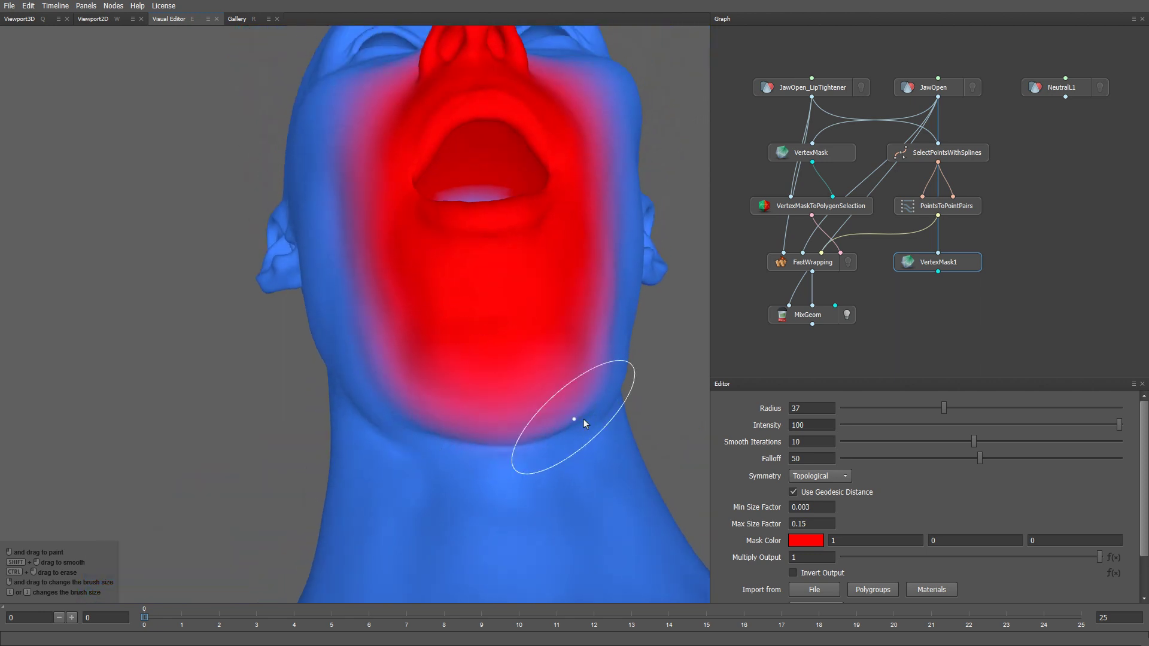
left_click_drag(541, 222, 493, 377, "alt")
mouse_move(459, 316)
left_mouse_down("shift")
mouse_move(488, 282)
mouse_move(498, 299)
mouse_move(466, 376)
mouse_move(523, 329)
mouse_move(371, 373)
mouse_move(426, 325)
mouse_move(466, 364)
mouse_move(460, 333)
mouse_move(505, 385)
mouse_move(403, 270)
mouse_move(499, 327)
left_mouse_up("shift")
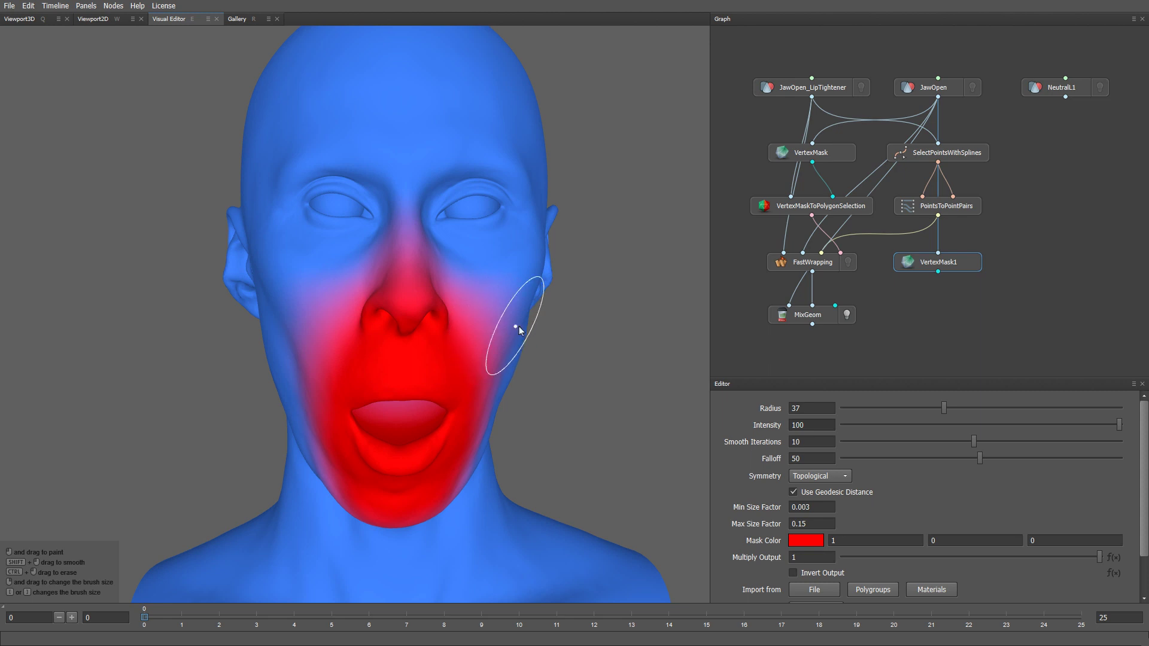
Connect VertexMask1 to MixGeom's mask input and sweep the Blend value to check the masked result, ending at 1.
left_click_drag(938, 271, 835, 305)
left_click(810, 317)
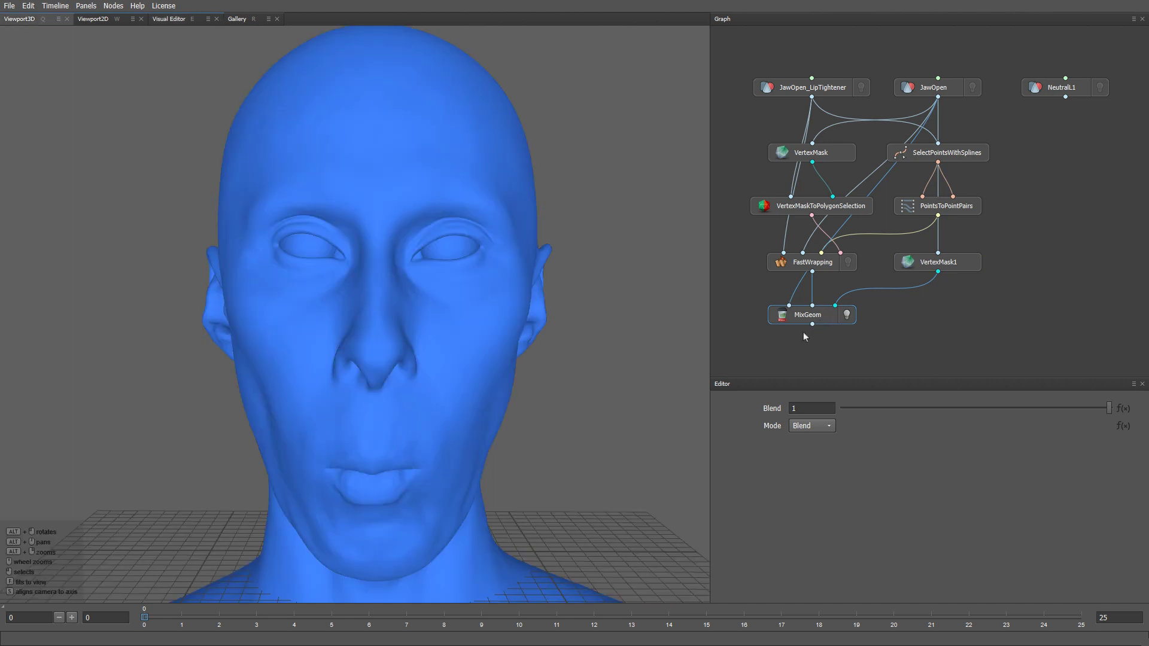
mouse_move(1111, 408)
left_mouse_down()
mouse_move(936, 411)
mouse_move(1033, 412)
mouse_move(903, 415)
mouse_move(1104, 399)
mouse_move(875, 428)
mouse_move(1116, 404)
left_mouse_up()
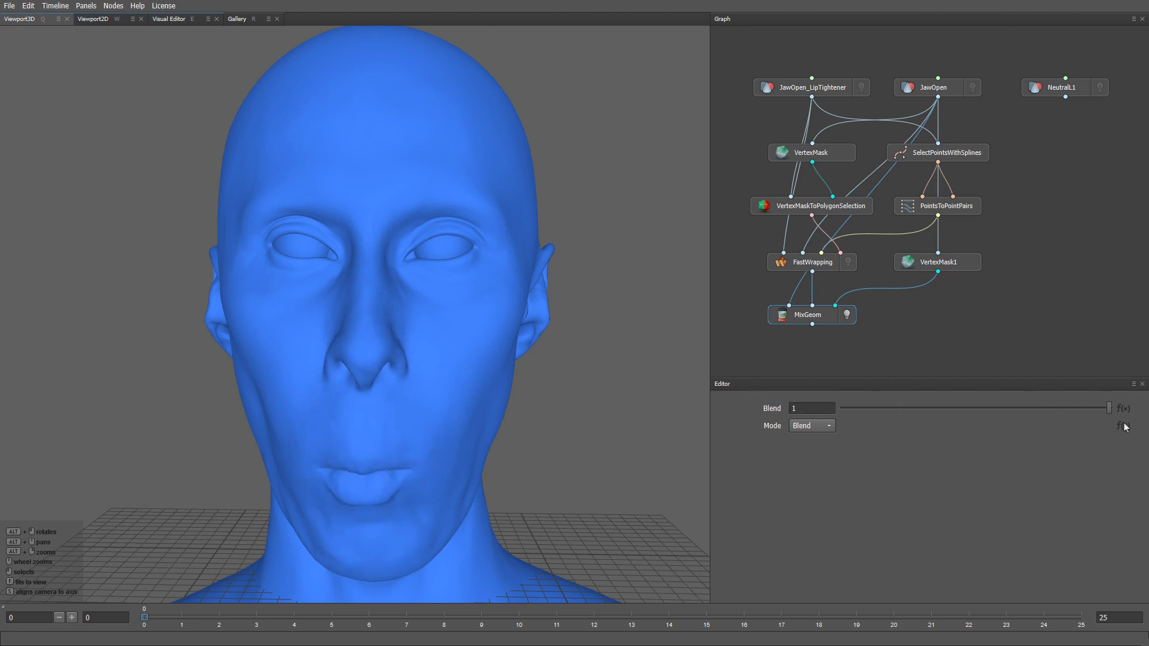
left_click_drag(682, 488, 695, 458, "alt")
left_click_drag(1111, 404, 1133, 429)
left_click_drag(670, 466, 502, 462, "alt")
Alternate the display between JawOpen_LipTightener and MixGeom to compare the jaw from the front and side.
left_click(862, 87)
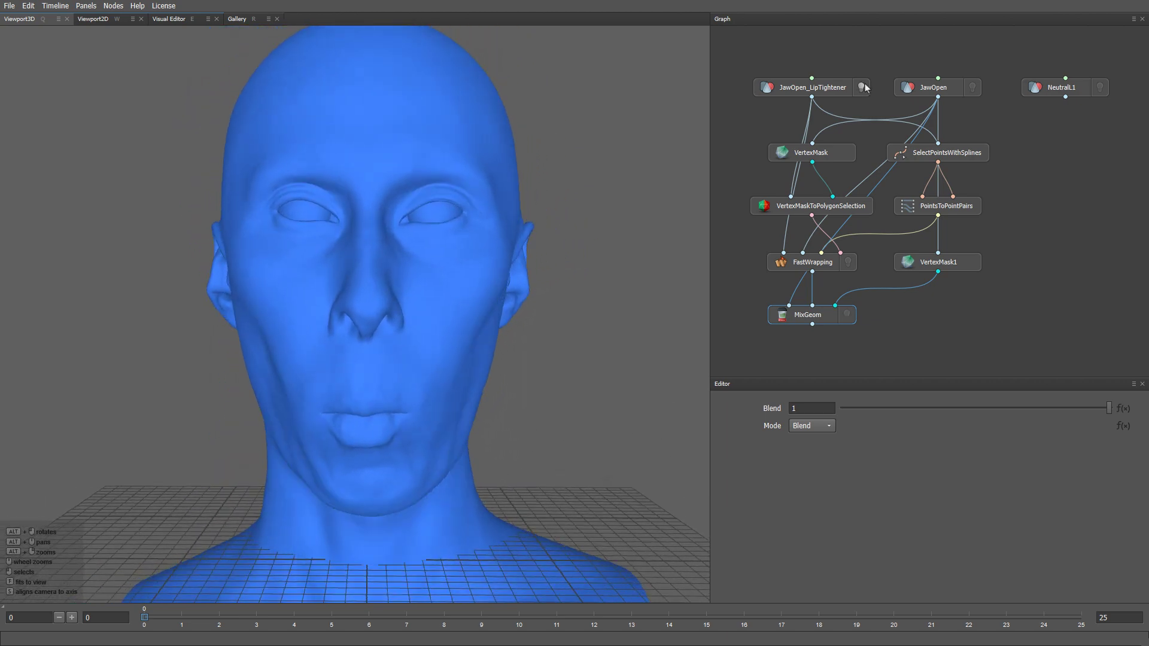
left_click(862, 88)
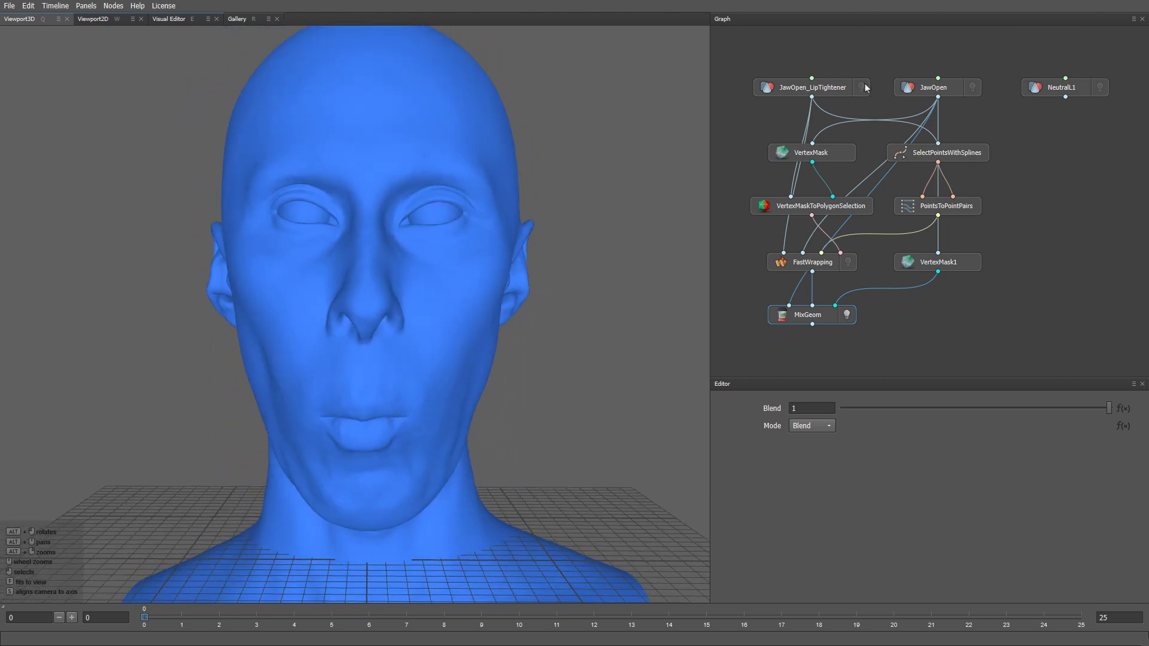
left_click(863, 88)
left_click(862, 88)
left_click_drag(460, 483, 581, 479, "alt")
right_click_drag(581, 478, 561, 537, "alt")
middle_click_drag(562, 537, 538, 463, "alt")
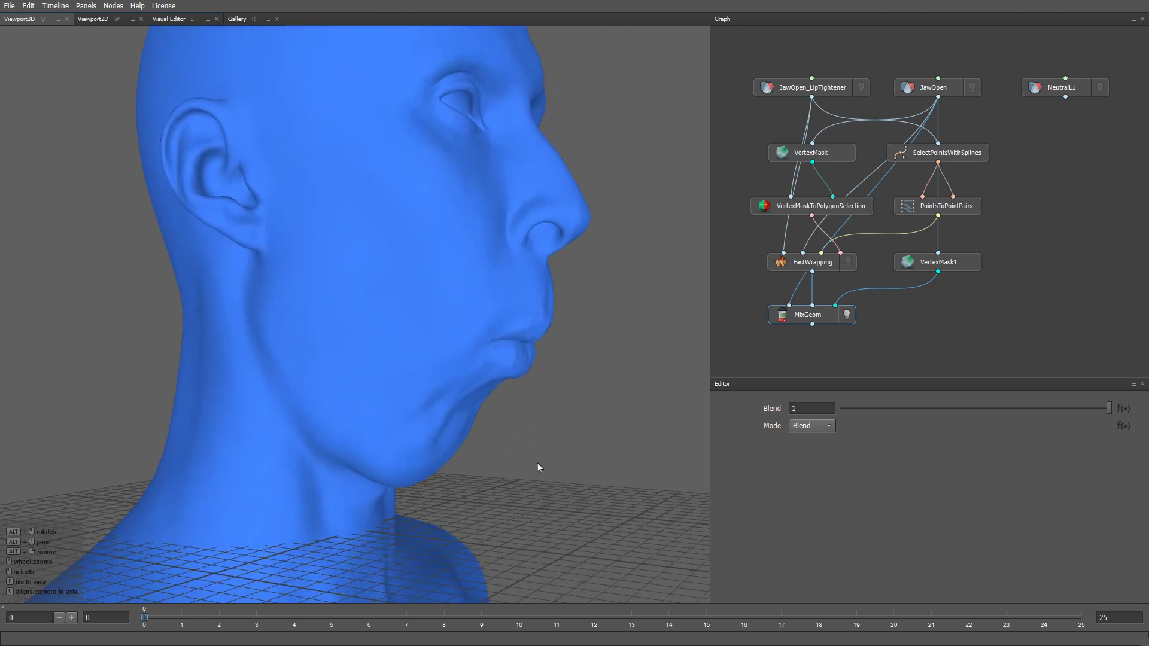
left_click(866, 88)
left_click(867, 87)
left_click(868, 88)
left_click(868, 87)
left_click_drag(529, 429, 403, 394, "alt")
Save the MixGeom geometry as JawOpen-LipTightener.obj in the MaskedExpressions folder.
right_click(807, 320)
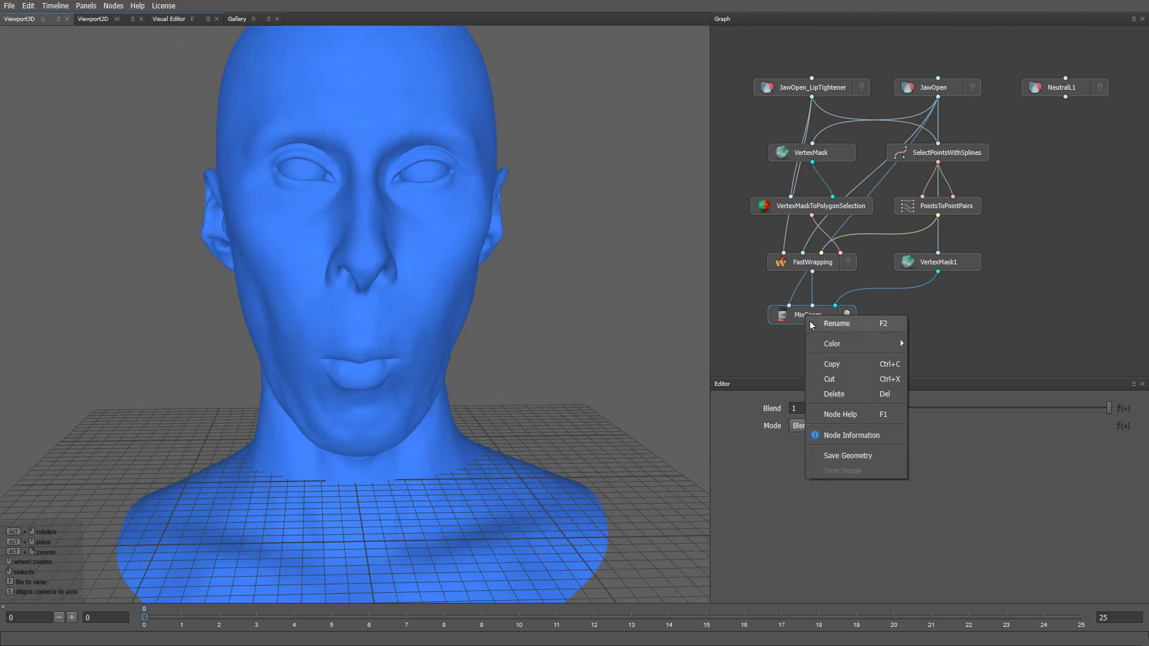
left_click(847, 456)
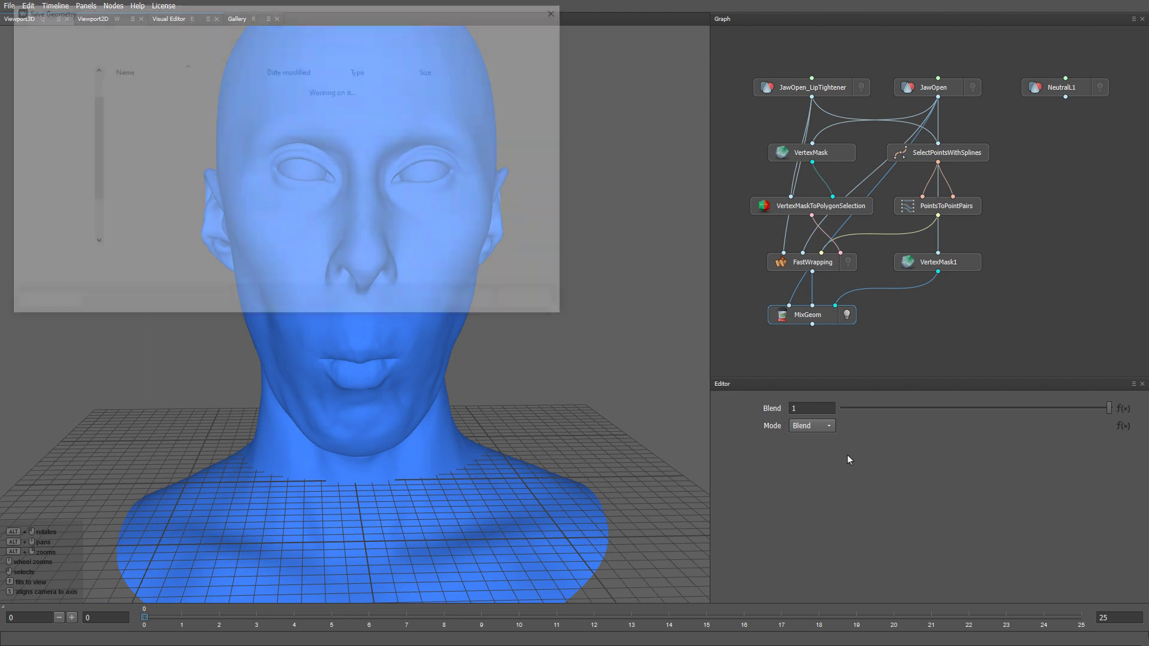
left_click_drag(115, 262, 70, 263)
type("JawOp")
type("en_LipTightener")
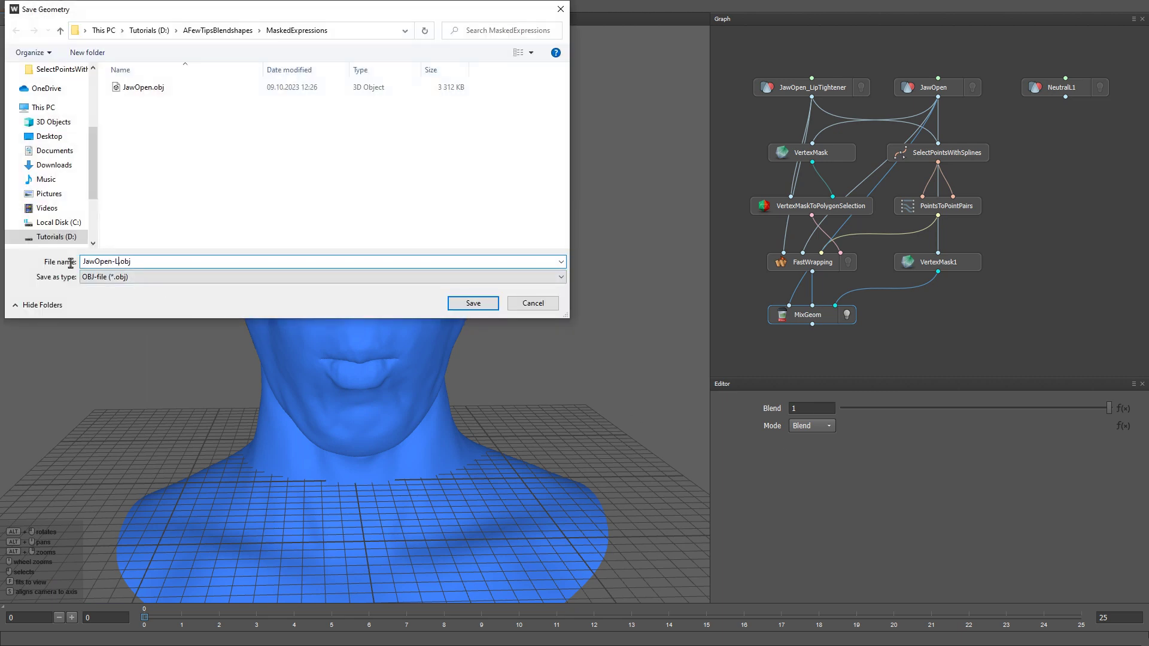
key("Return")
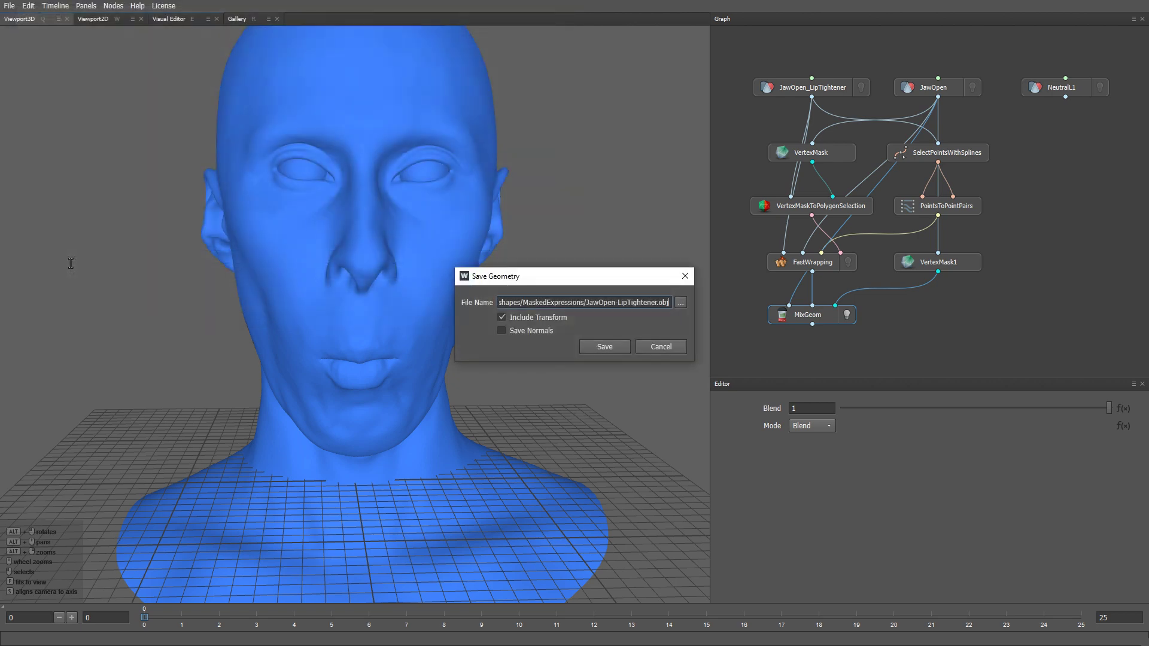
Display NeutralL1 and switch to JawOpen_LipTightener to compare the two expressions.
left_click_drag(537, 335, 519, 357, "alt")
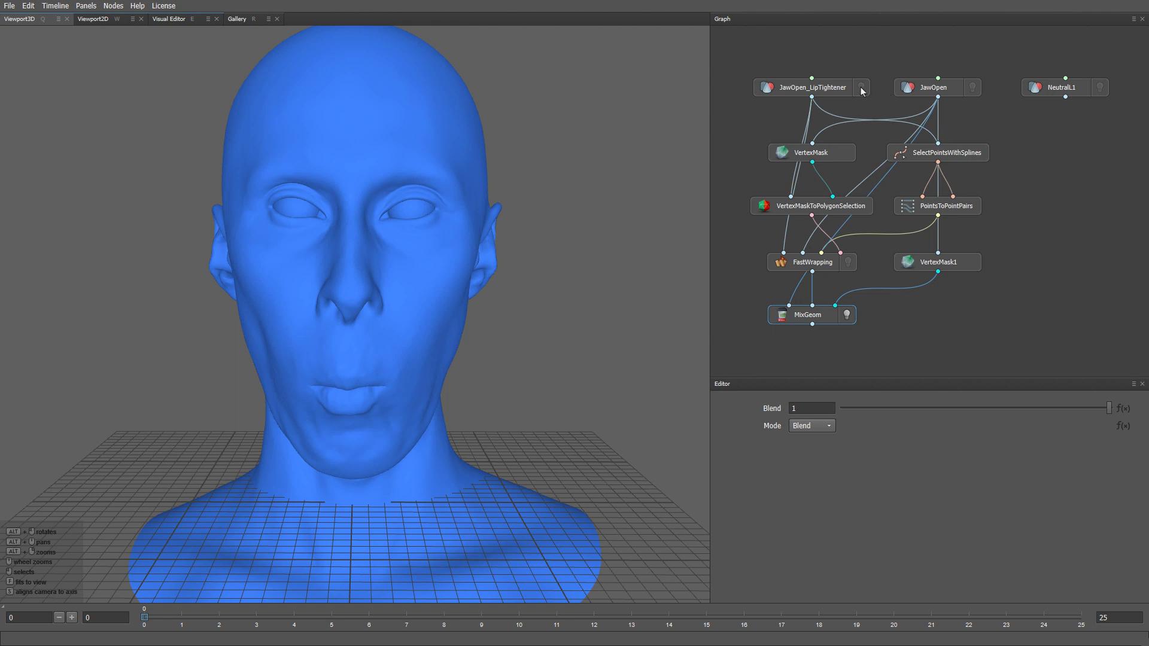
left_click(1100, 88)
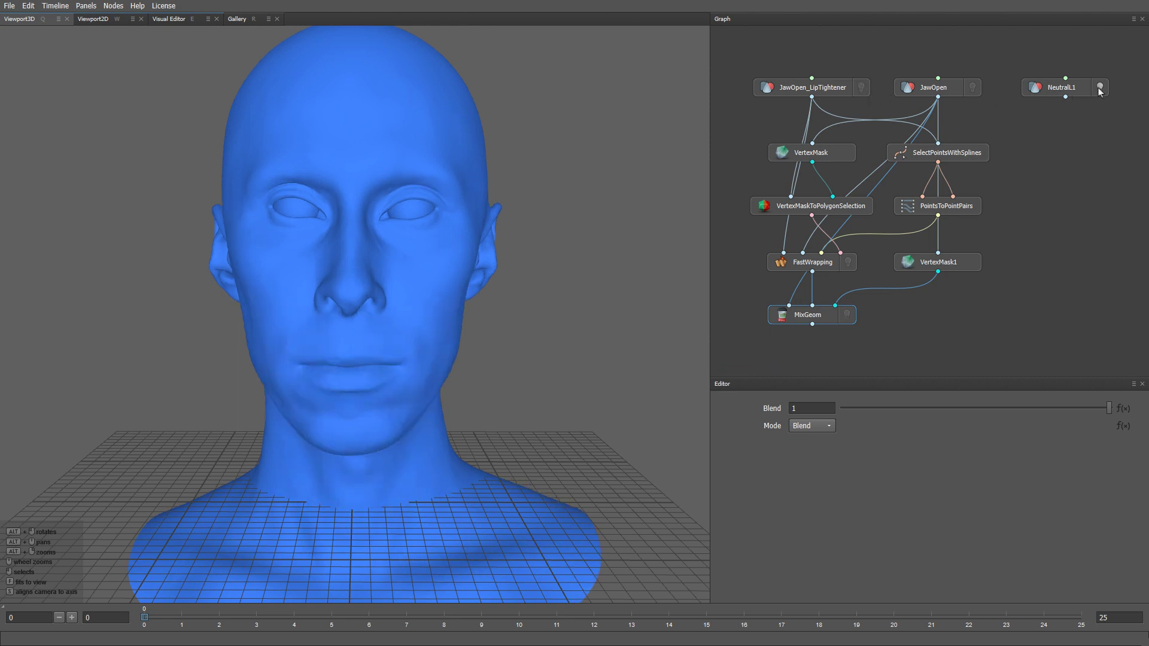
left_click(861, 87)
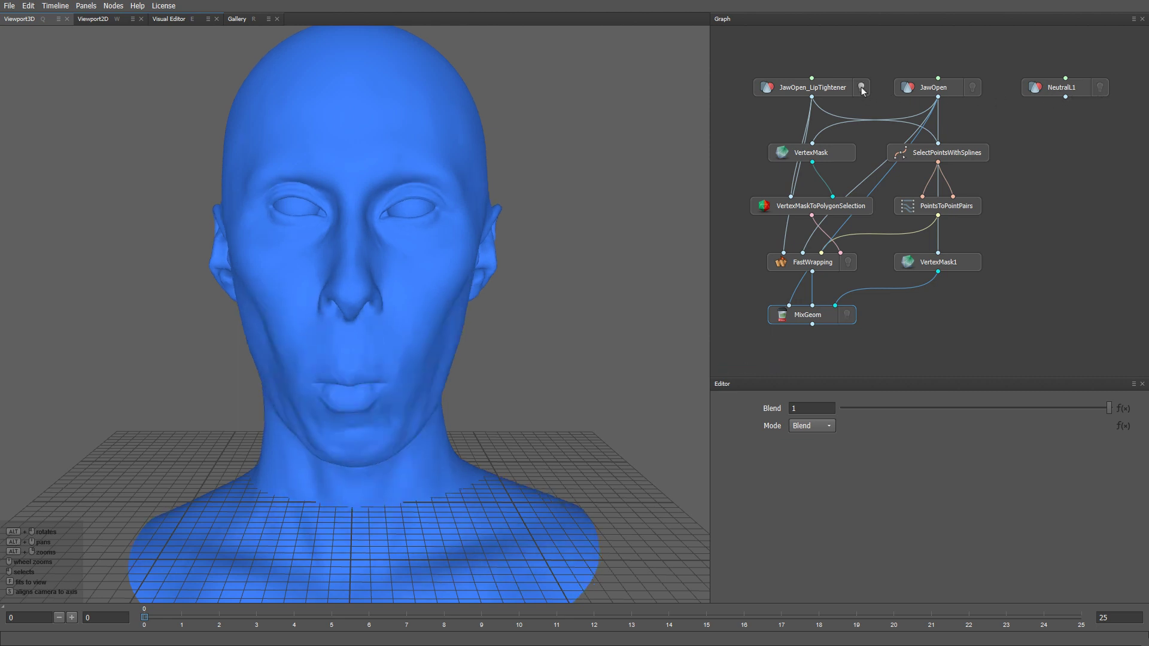
Connect JawOpen_LipTightener to the original VertexMask and erase its mask from the nose and upper cheeks.
left_click(820, 90)
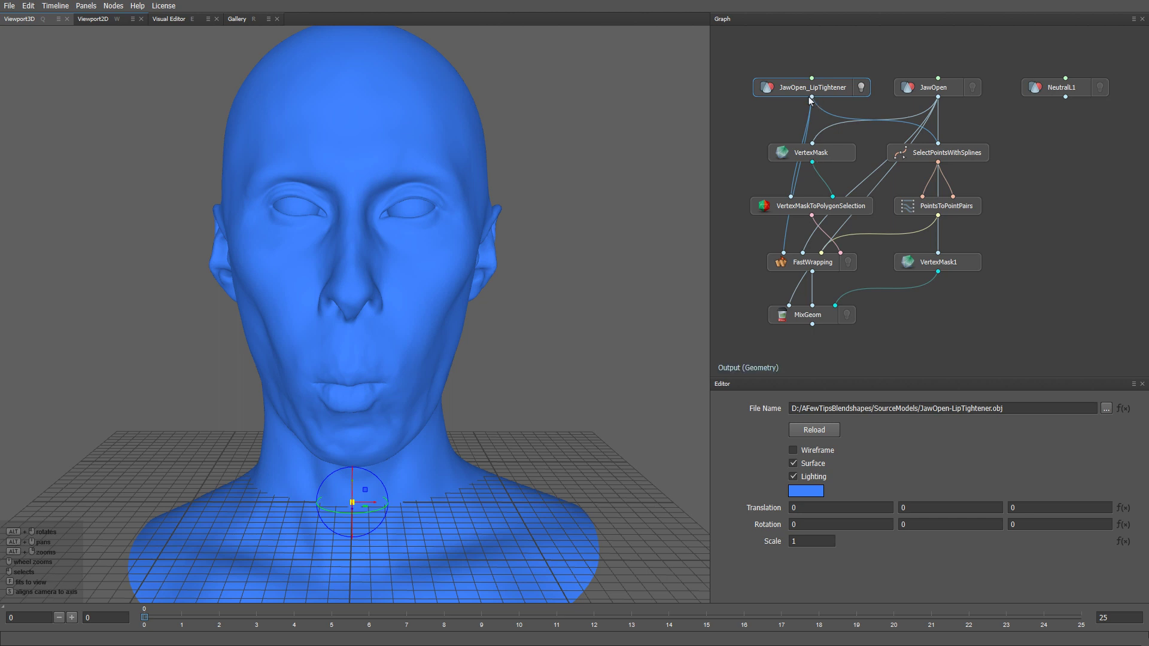
left_click(816, 153)
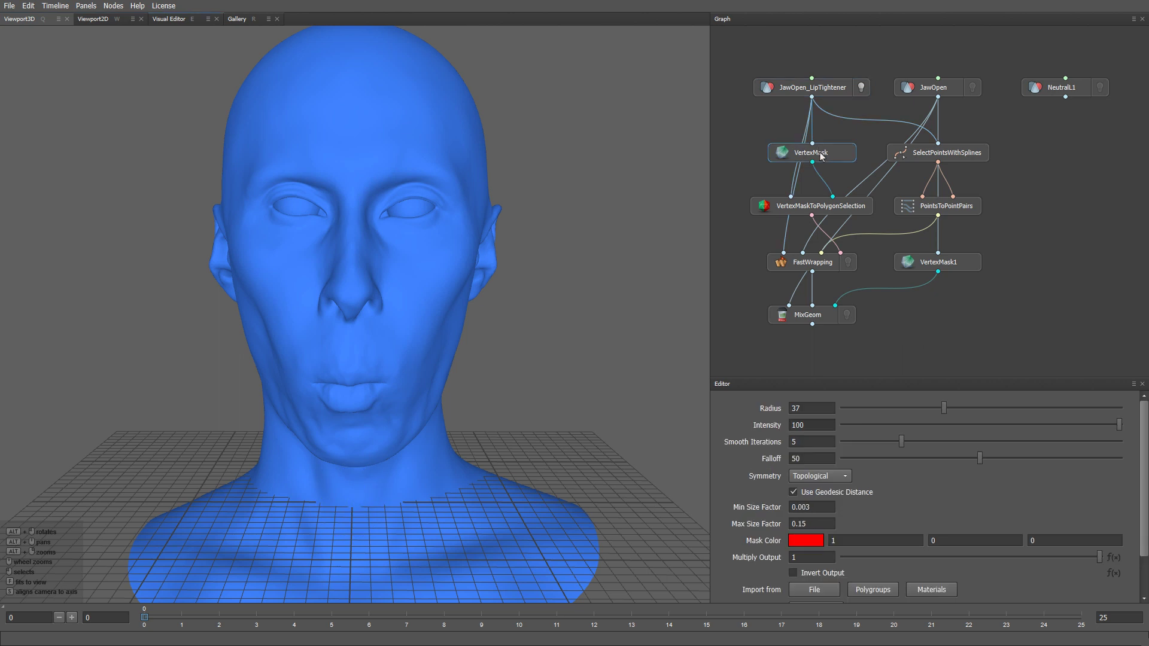
key("e")
right_click_drag(425, 246, 476, 298, "alt")
middle_click_drag(476, 298, 518, 296, "alt")
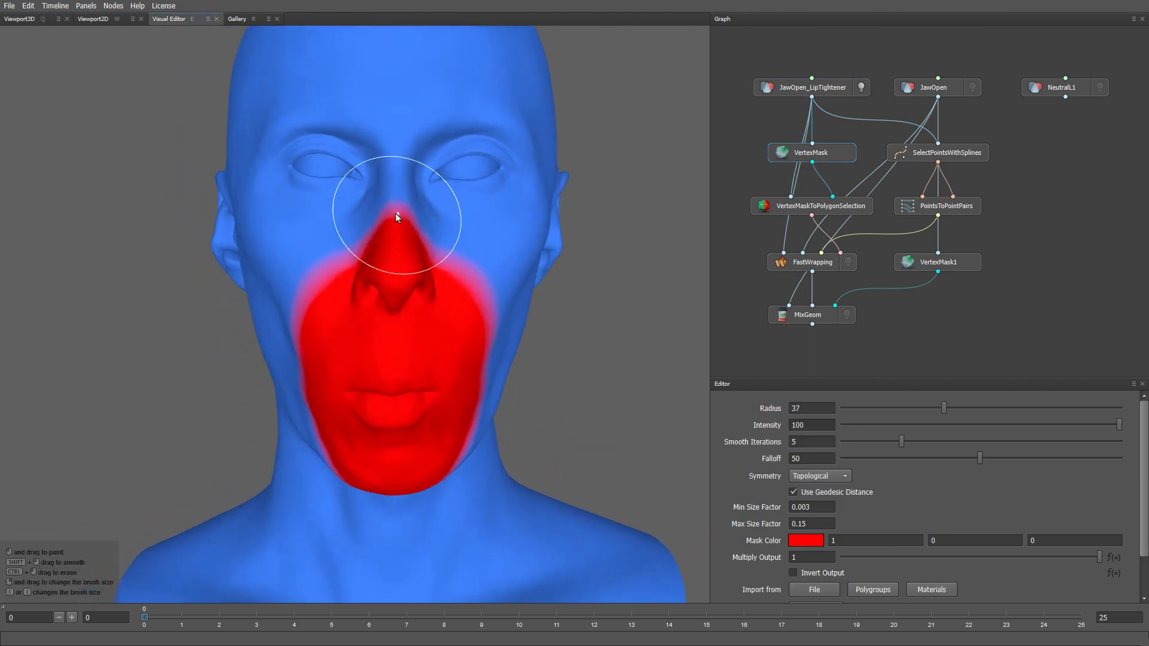
mouse_move(396, 213)
left_mouse_down("ctrl")
mouse_move(403, 274)
mouse_move(426, 272)
mouse_move(368, 244)
mouse_move(458, 271)
mouse_move(518, 322)
mouse_move(436, 285)
mouse_move(298, 295)
left_mouse_up("ctrl")
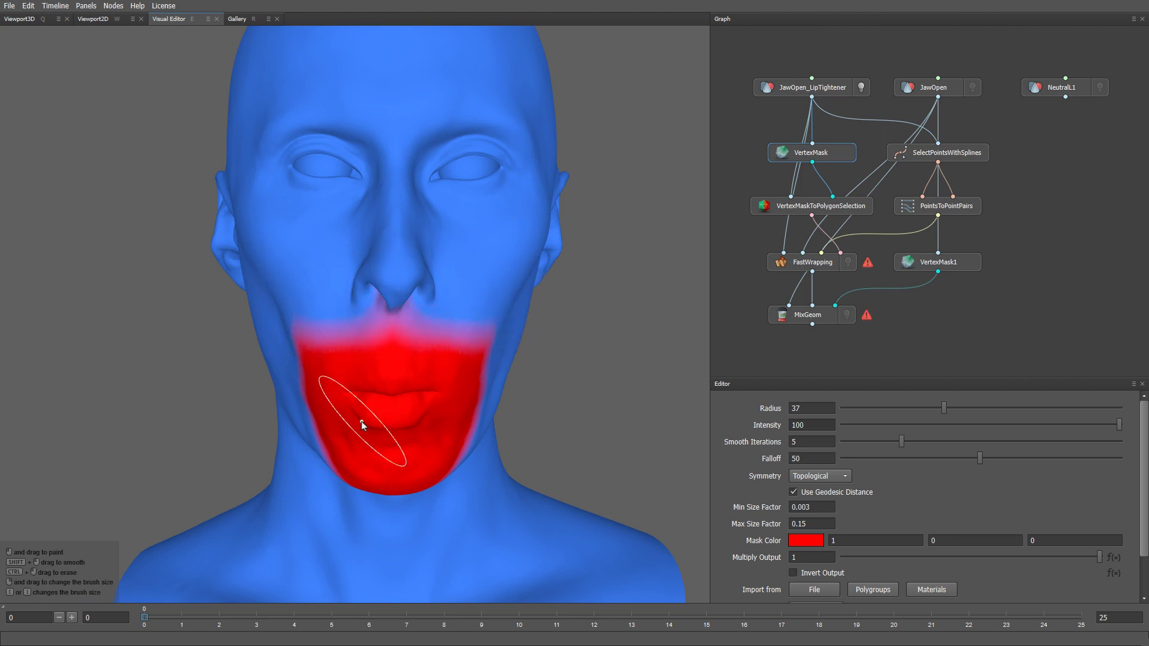
Erase the mask from the chin and jaw, round off its lower cheek corners, and touch up the mouth area.
middle_click_drag(362, 426, 361, 333, "alt")
right_click_drag(361, 333, 383, 412, "alt")
middle_click_drag(383, 411, 365, 347, "alt")
mouse_move(333, 371)
left_mouse_down("ctrl")
mouse_move(368, 373)
mouse_move(393, 390)
mouse_move(453, 374)
mouse_move(522, 311)
mouse_move(486, 315)
mouse_move(446, 299)
left_mouse_up("ctrl")
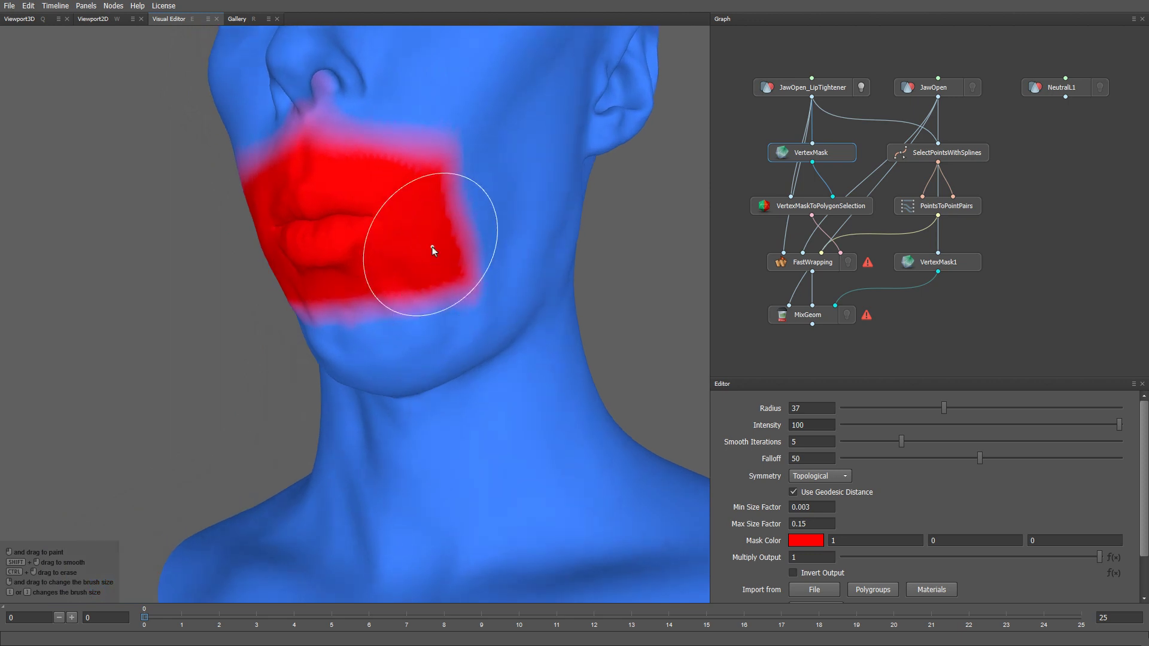
left_click_drag(479, 264, 449, 305, "ctrl")
mouse_move(386, 246)
left_mouse_down()
mouse_move(414, 238)
mouse_move(387, 207)
left_mouse_up()
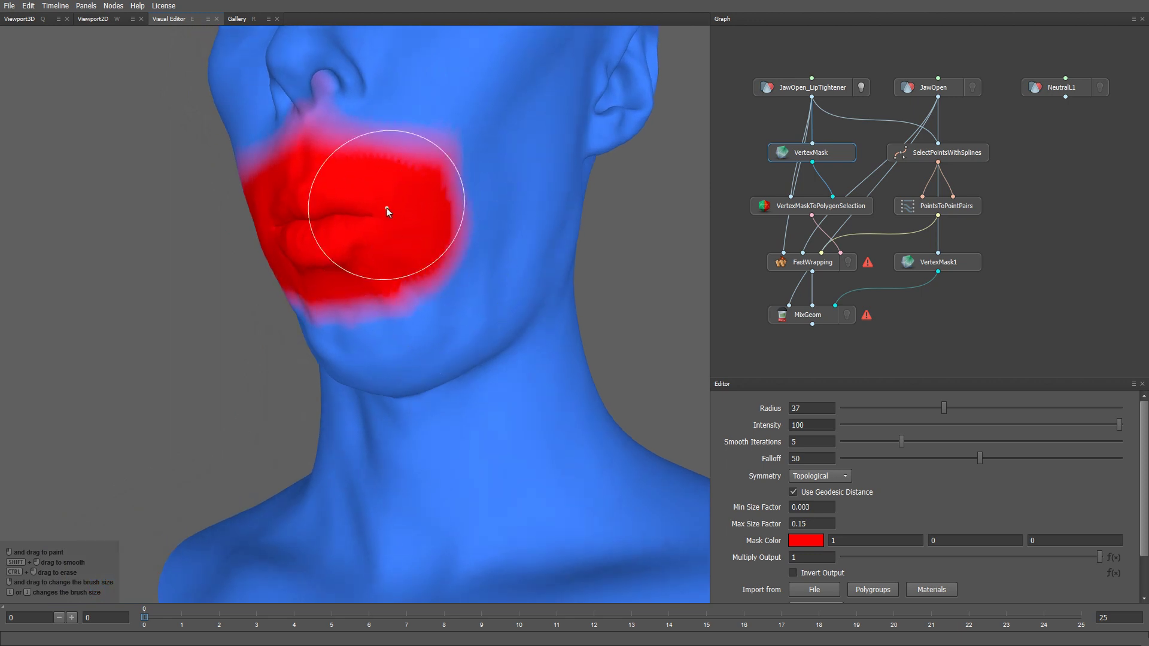
middle_click_drag(343, 199, 392, 241)
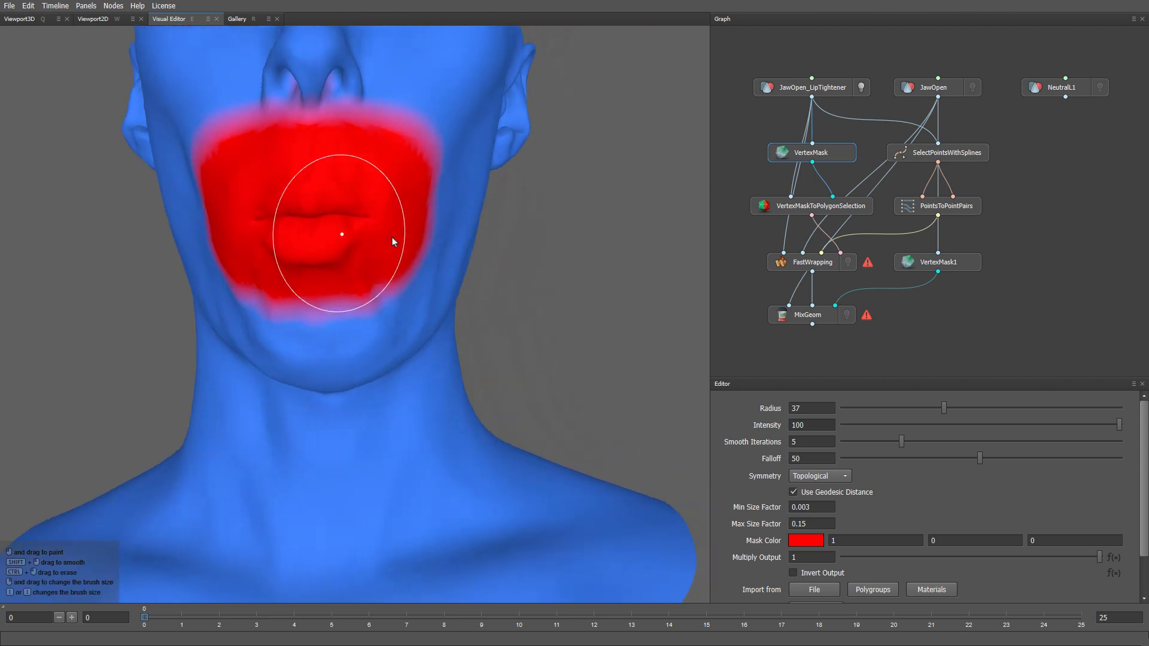
Reduce the brush radius to 24 and even out the mask's lower edge between the lower lip and chin.
key("bracketleft")
key("bracketleft")
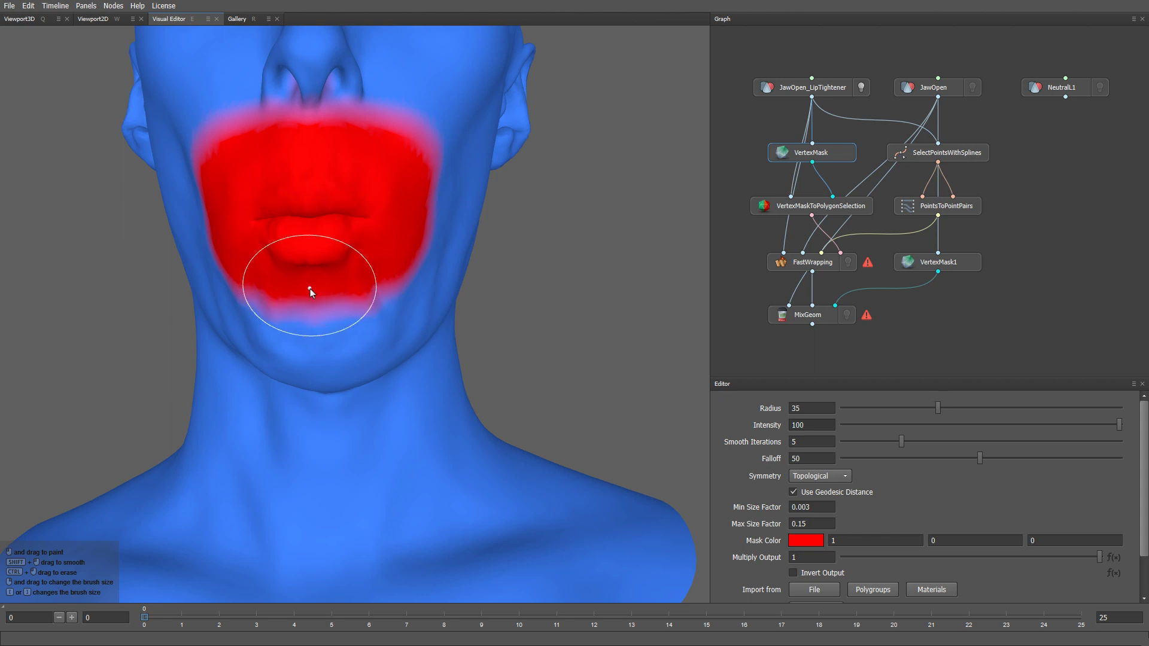
key("bracketleft")
key("bracketleft")
key("bracketleft")
key("bracketleft")
key("bracketleft")
key("bracketleft")
key("bracketleft")
key("bracketleft")
key("bracketleft")
key("bracketleft")
key("bracketleft")
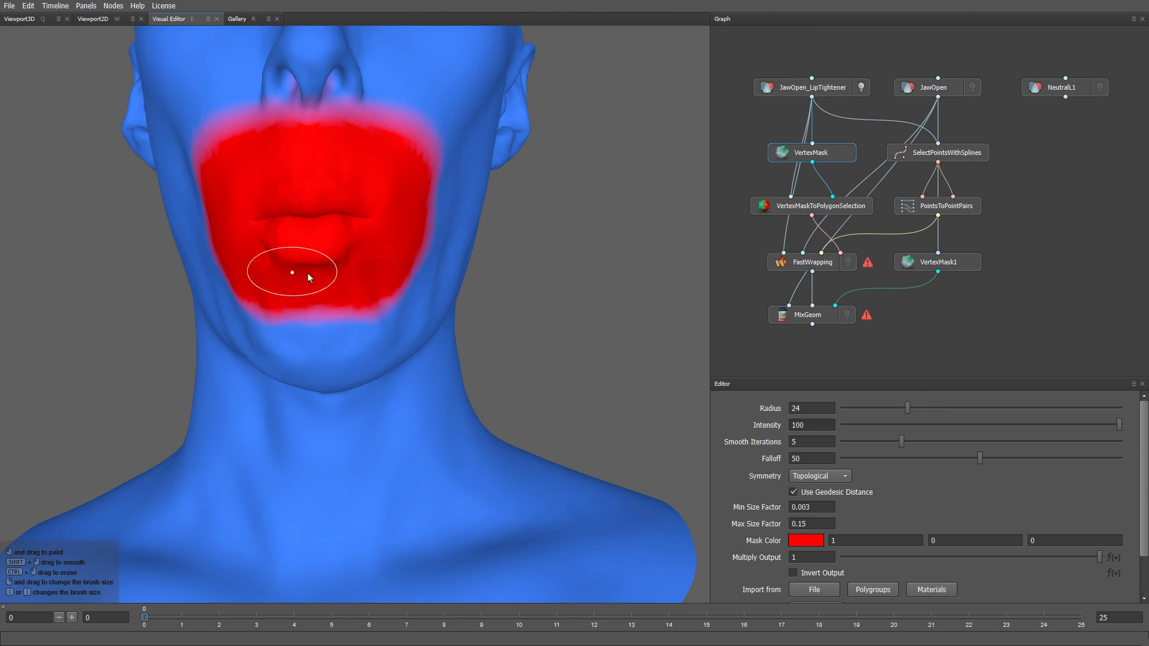
left_click_drag(307, 274, 396, 280, "alt")
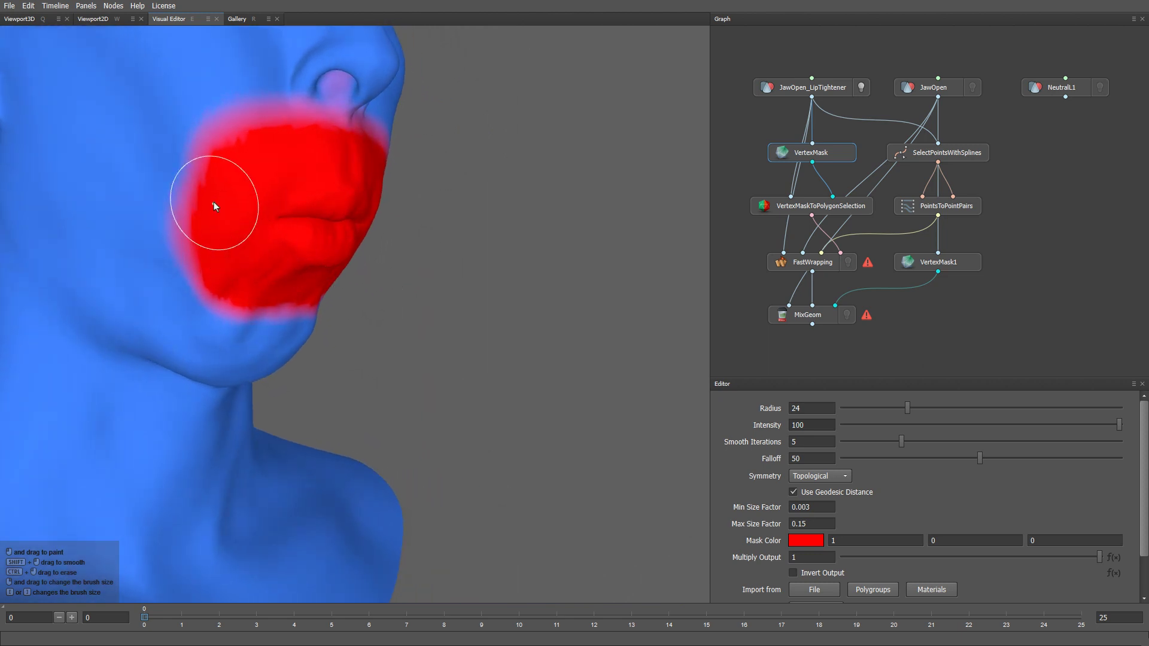
left_click_drag(214, 202, 279, 164)
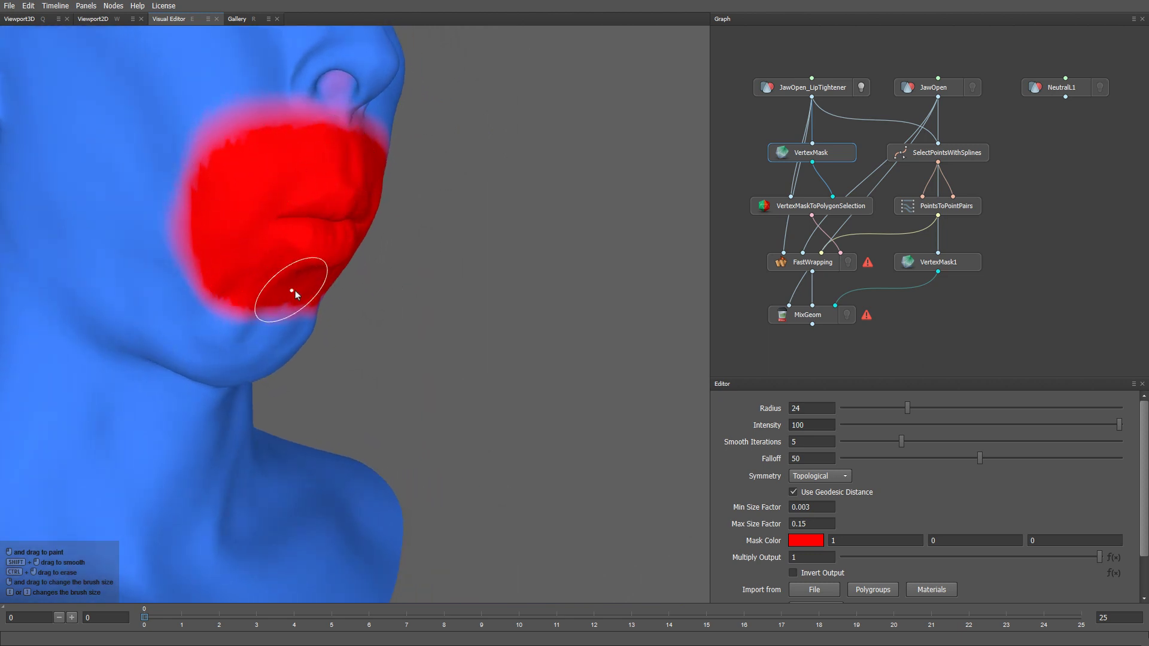
left_click_drag(227, 280, 309, 300)
key("ctrl+z")
key("ctrl+z")
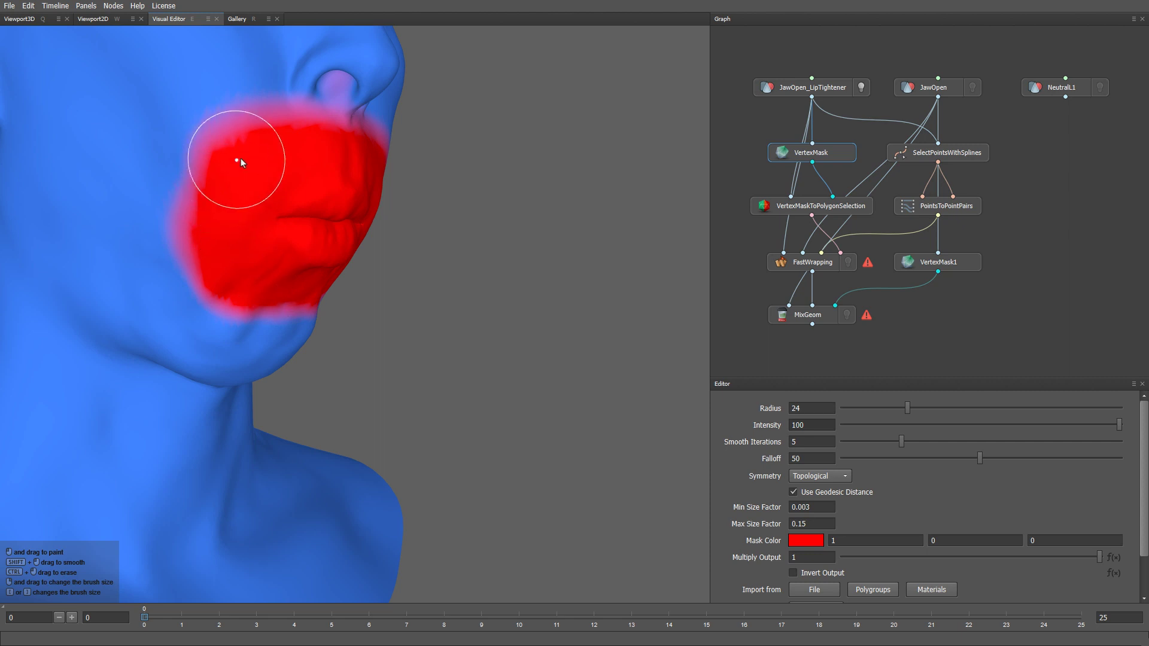
Paint along the mask's cheek edge from beside the upper lip down towards the jaw.
mouse_move(241, 162)
left_mouse_down()
mouse_move(200, 197)
mouse_move(254, 151)
mouse_move(225, 182)
mouse_move(237, 288)
mouse_move(303, 303)
mouse_move(267, 303)
mouse_move(308, 299)
mouse_move(208, 302)
left_mouse_up()
left_click_drag(304, 303, 275, 260, "alt")
middle_click_drag(307, 221, 369, 380, "alt")
right_click_drag(370, 377, 381, 332, "alt")
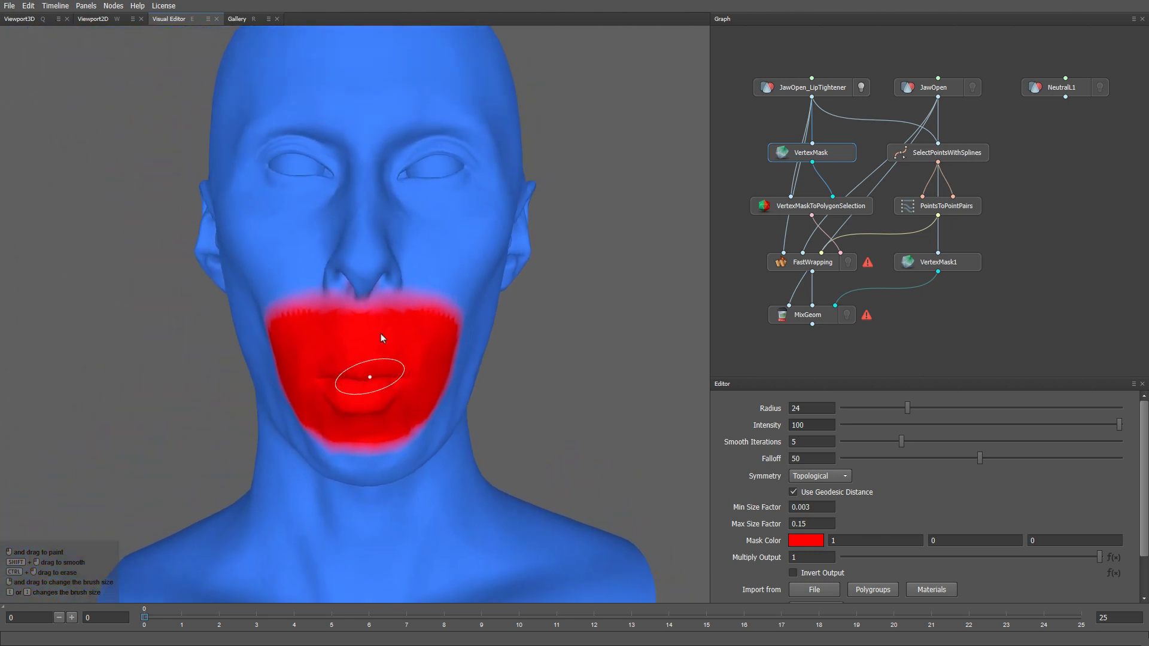
middle_click_drag(381, 333, 382, 342)
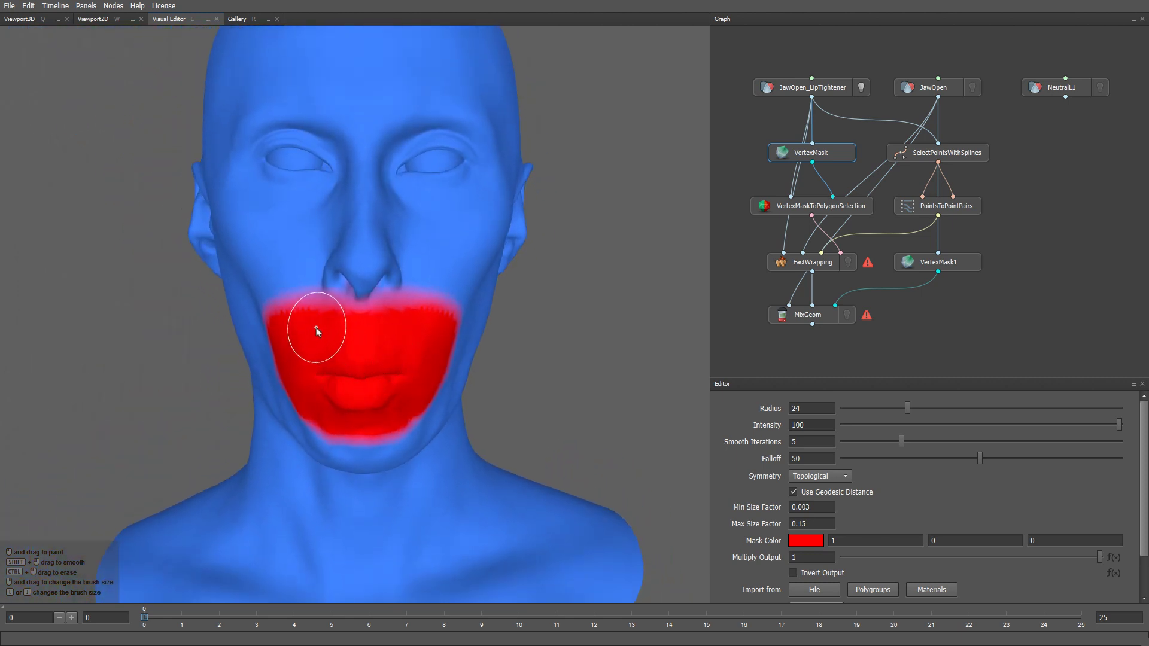
Even out the mask between the nose and upper lip and connect NeutralL1 to FastWrapping in place of JawOpen.
mouse_move(316, 324)
left_mouse_down()
mouse_move(355, 311)
mouse_move(488, 325)
left_mouse_up()
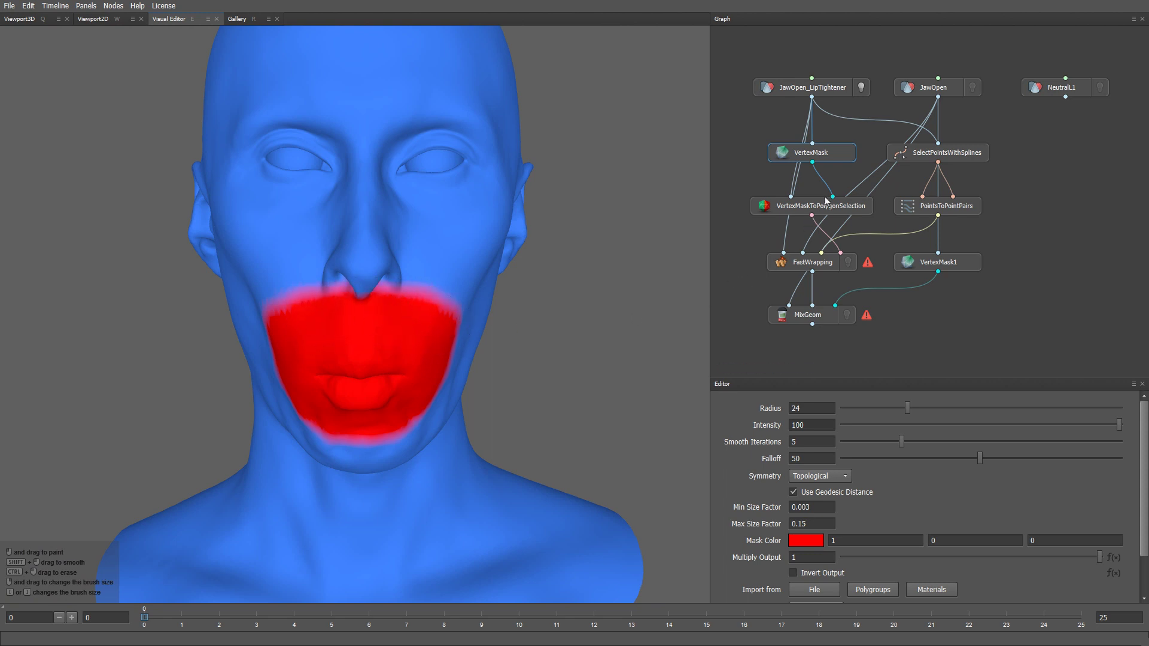
left_click(833, 261)
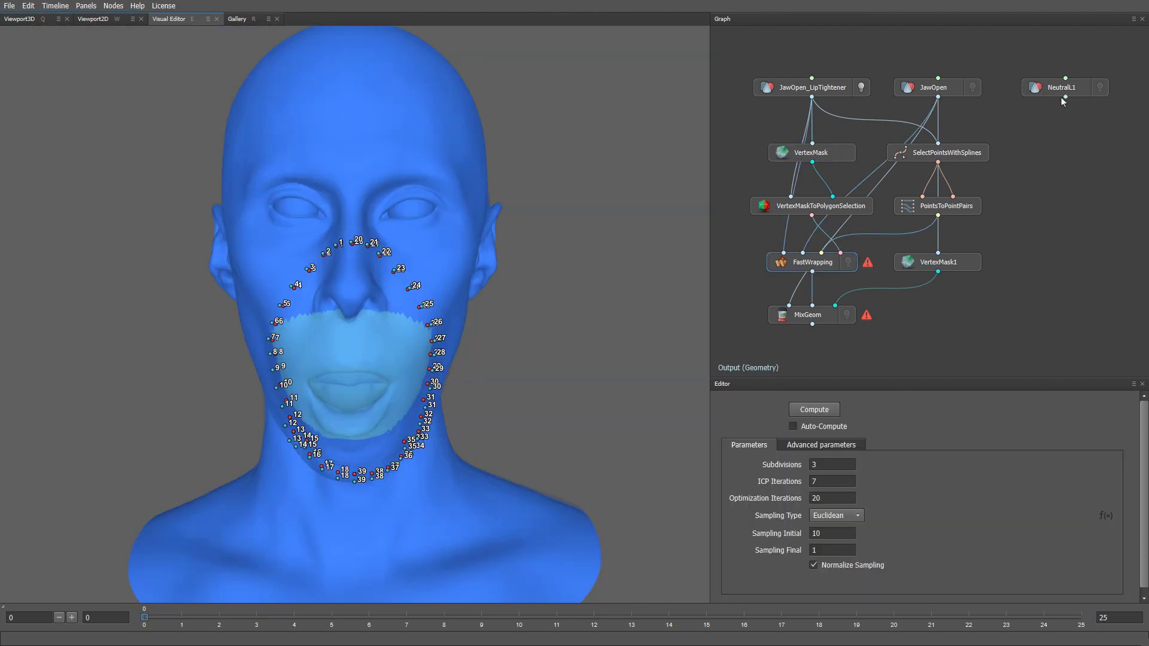
left_click_drag(1065, 97, 802, 253)
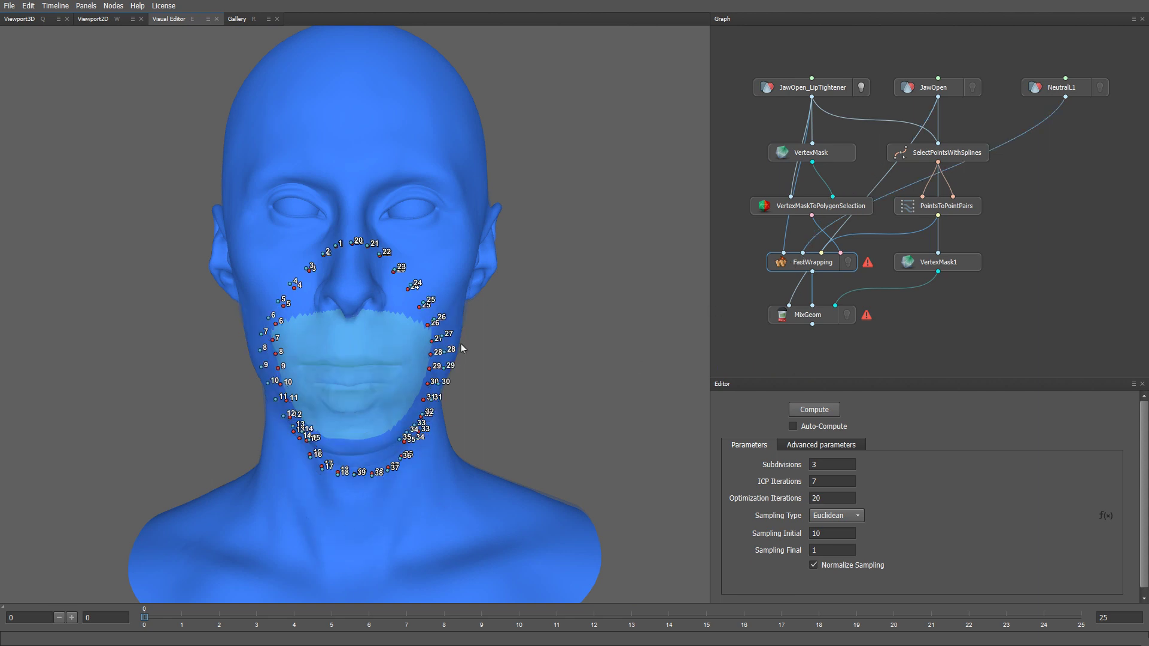
Reroute the top of the SelectPointsWithSplines loop to just under the nose, removing the surplus control points beside the nose bridge.
left_click(952, 153)
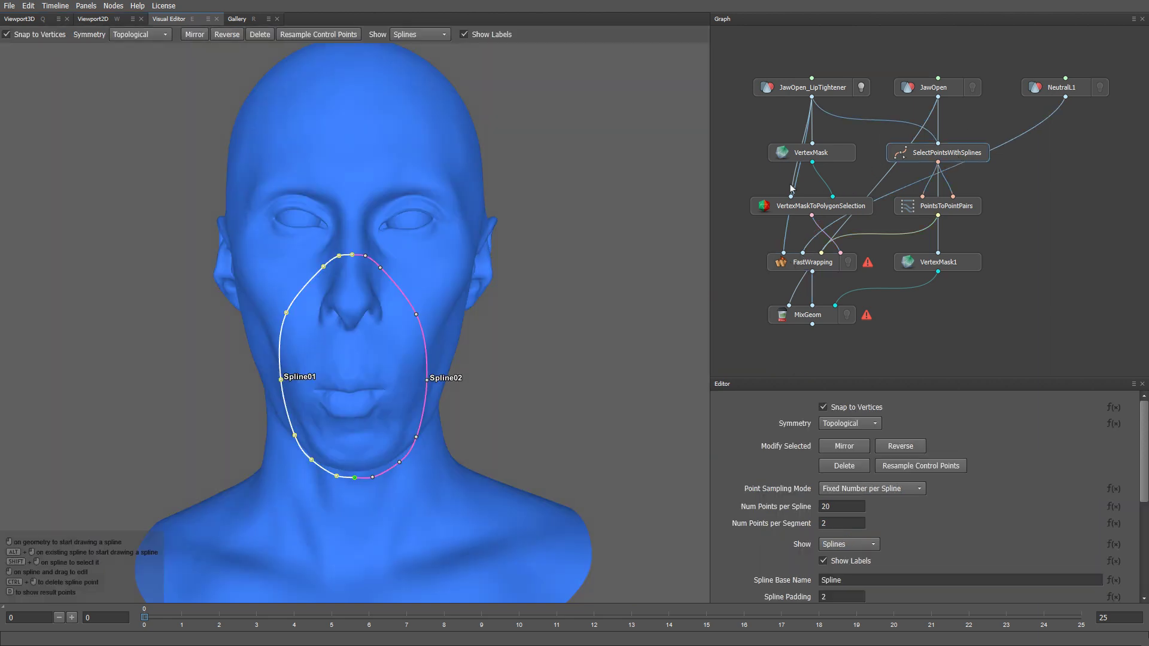
scroll(359, 240, "up", 3)
left_click_drag(351, 224, 346, 335)
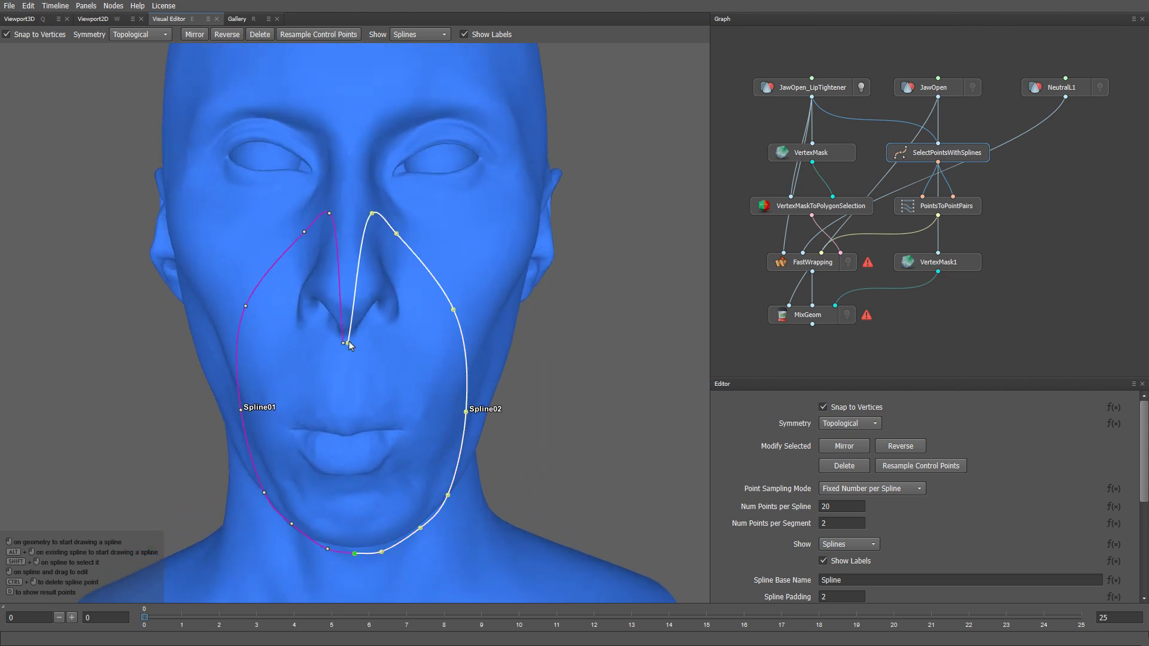
left_click(372, 213, "ctrl")
left_click(396, 233, "ctrl")
middle_click_drag(278, 362, 380, 362)
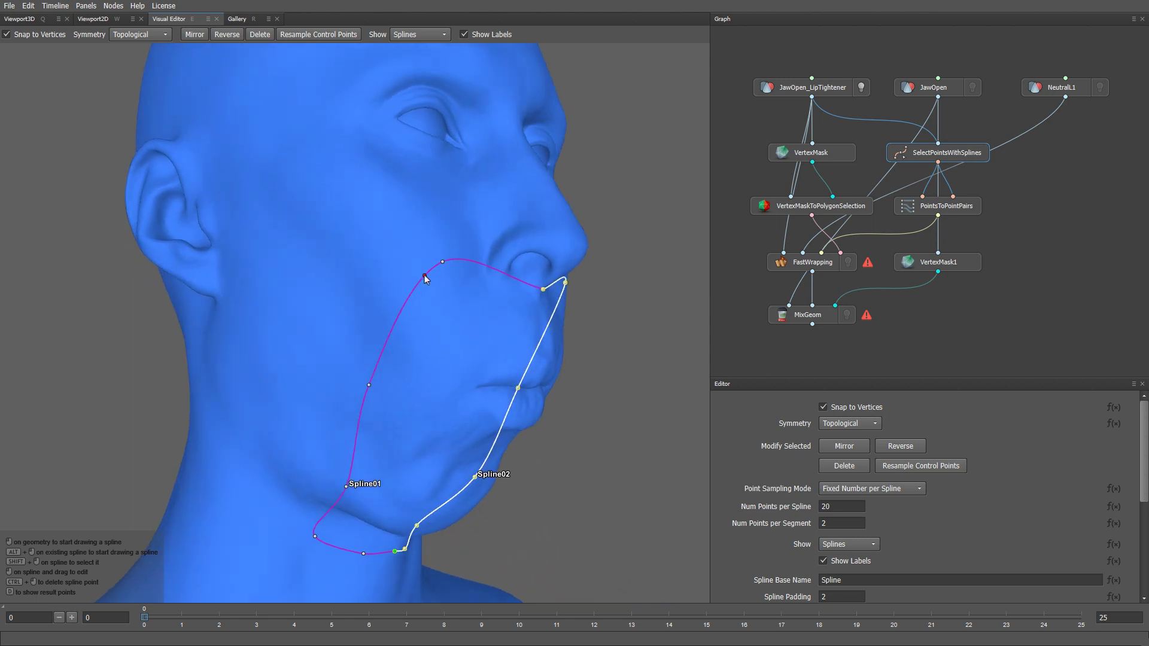
left_click_drag(446, 263, 452, 301)
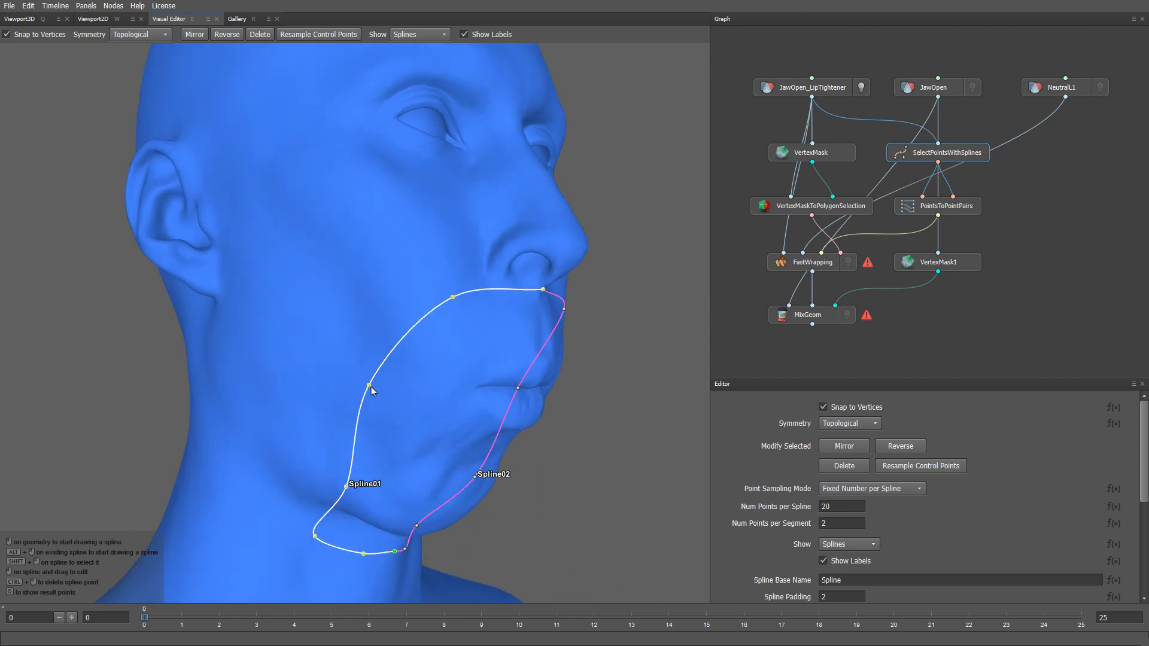
Pull the splines' cheek points closer to the mouth, remove a surplus jaw point, and raise the chin points onto the chin.
left_click_drag(369, 385, 419, 402)
left_click(314, 537, "ctrl")
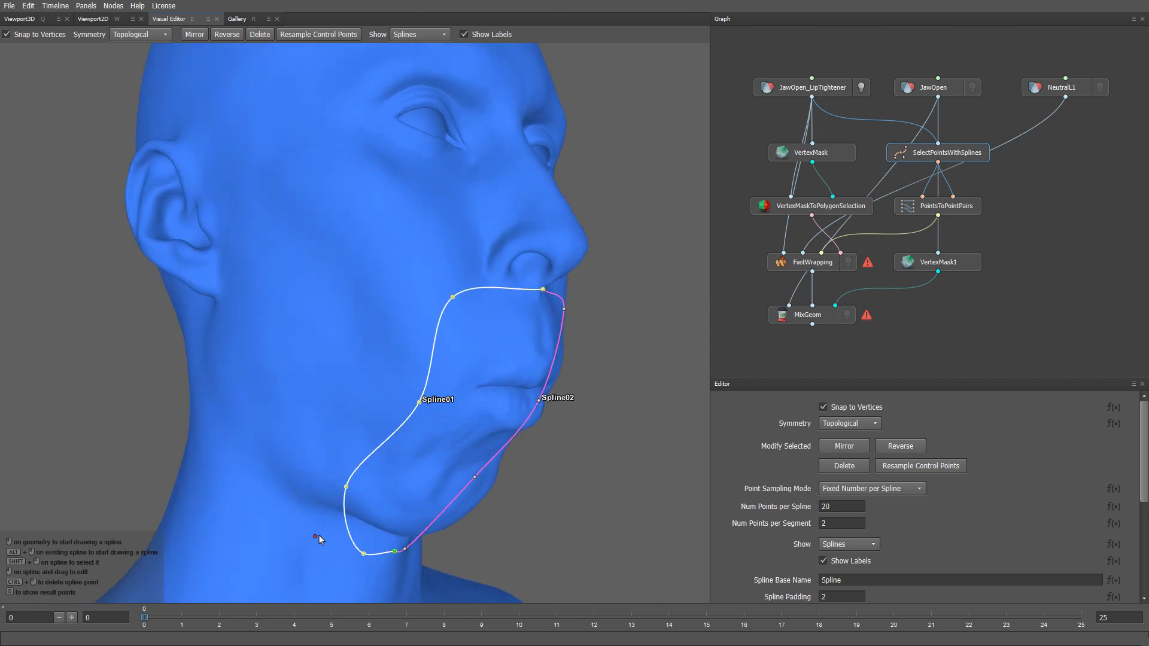
middle_click_drag(394, 551, 359, 557)
left_click_drag(366, 556, 385, 520)
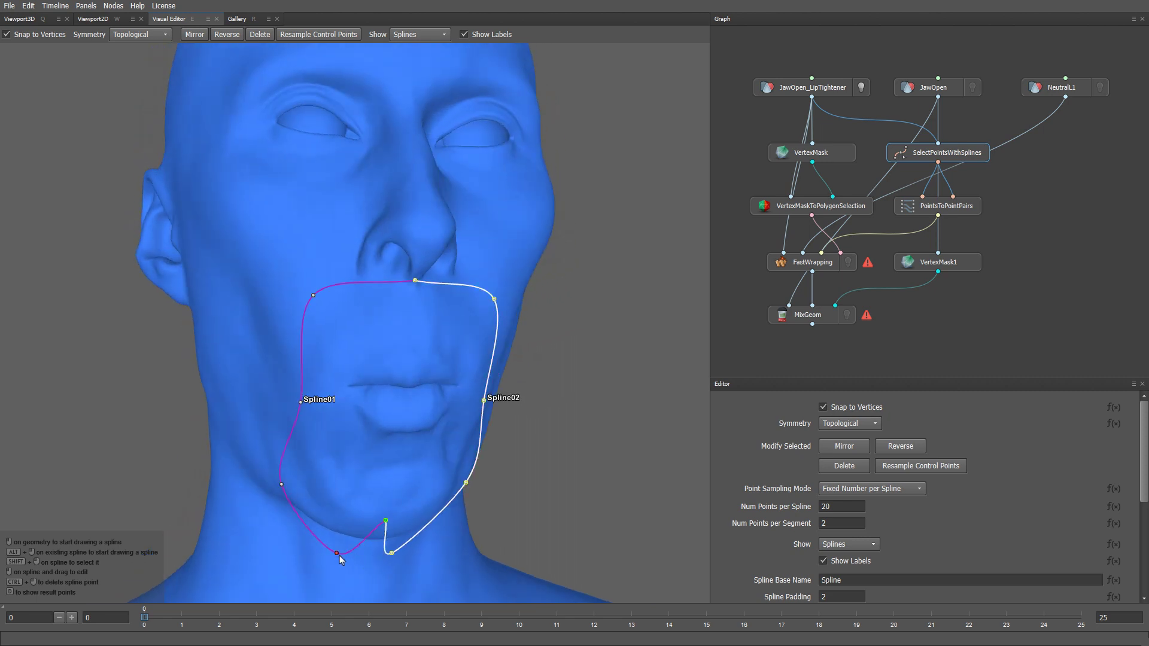
left_click_drag(336, 553, 334, 509)
Pull the splines' jaw corner in towards the chin and delete the extra control point beside it.
middle_click_drag(314, 531, 410, 505)
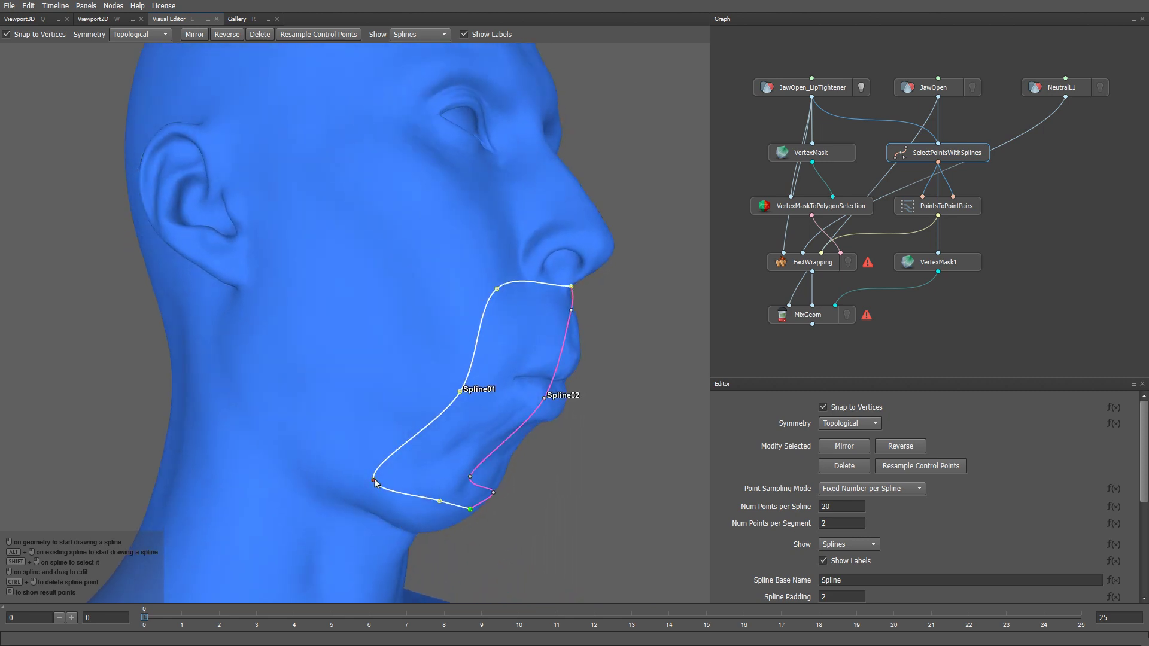
left_click_drag(374, 481, 457, 458)
middle_click_drag(457, 457, 372, 447)
left_click(289, 489)
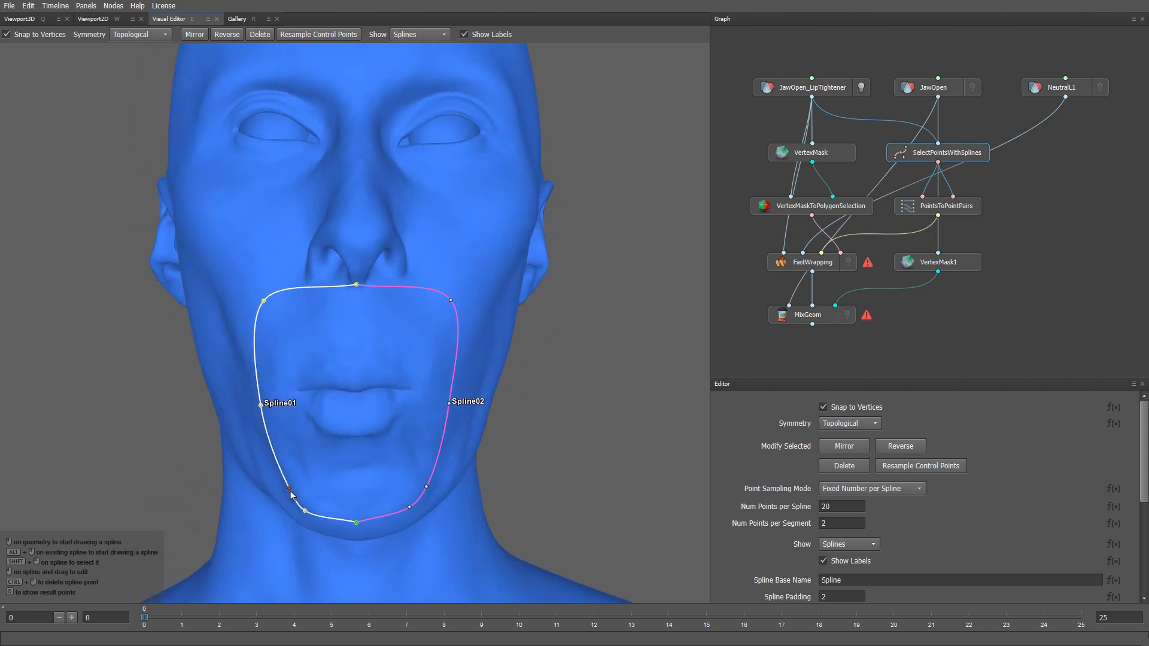
left_click(290, 489, "ctrl")
scroll(392, 478, "down", 1)
middle_click_drag(393, 479, 351, 346)
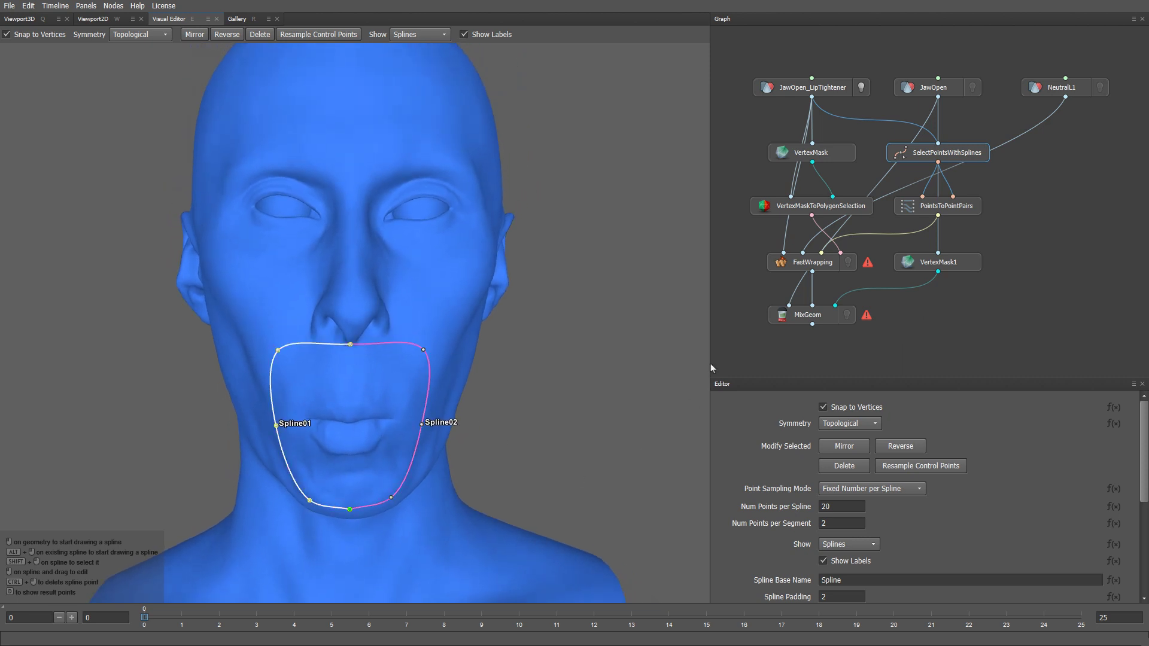
Compute FastWrapping and display its wrapped head in the 3D viewport.
left_click(807, 264)
left_click(813, 406)
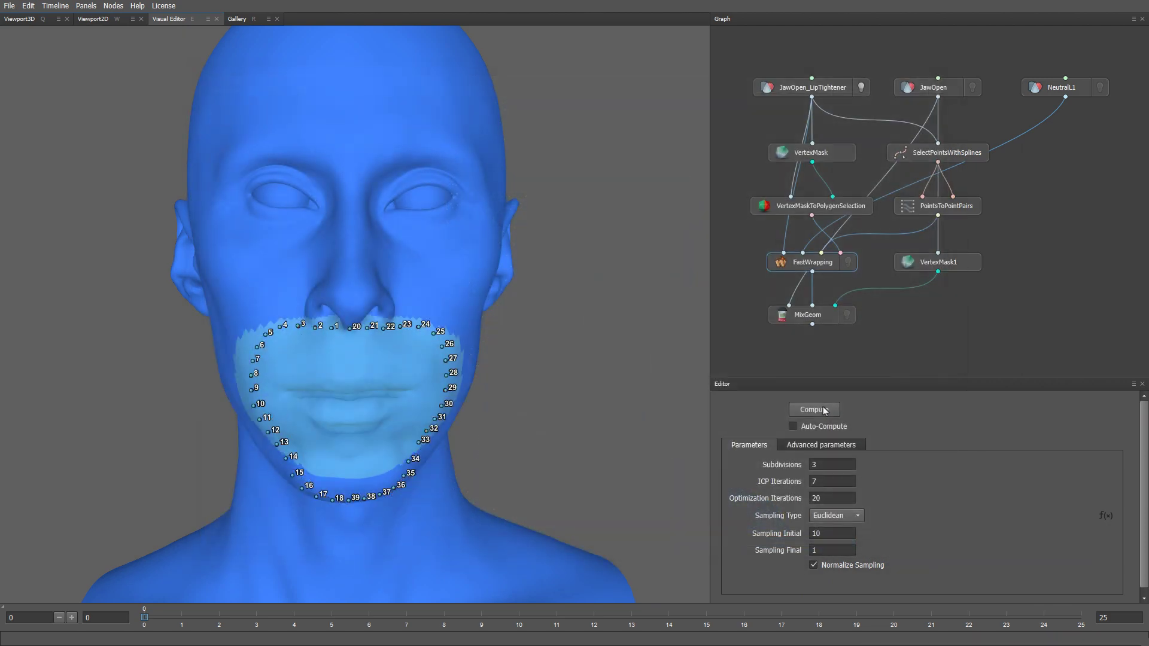
left_click(849, 262)
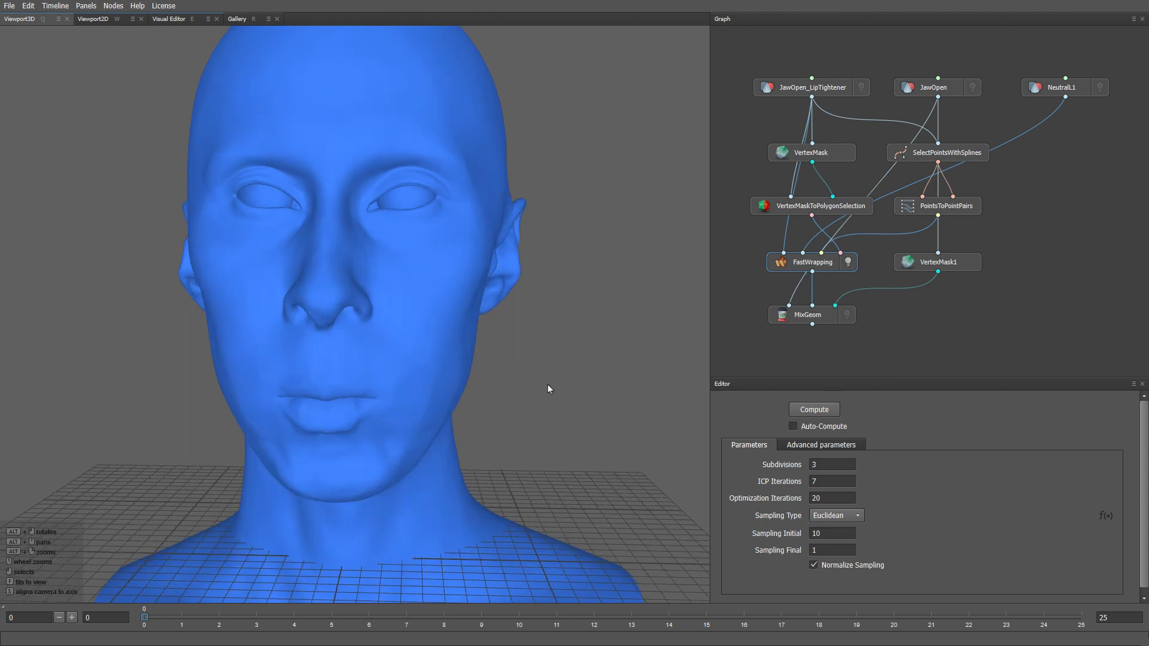
left_click_drag(547, 384, 565, 401, "alt")
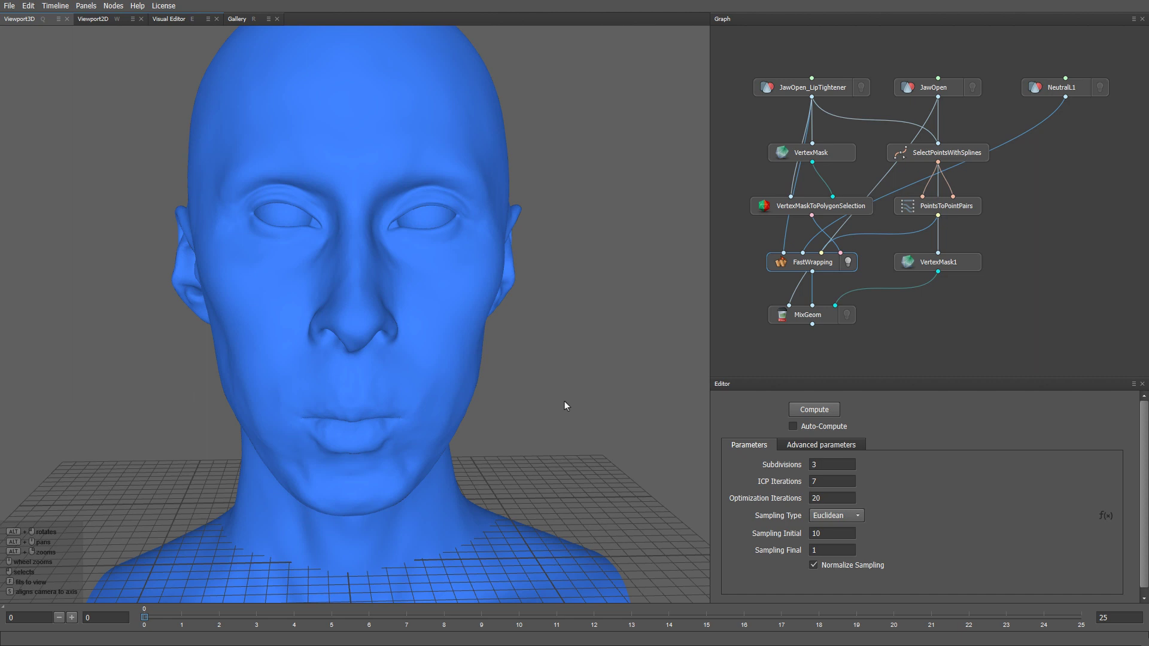
Compare the FastWrapping result with NeutralL1 by switching the displayed node back and forth.
left_click(1098, 87)
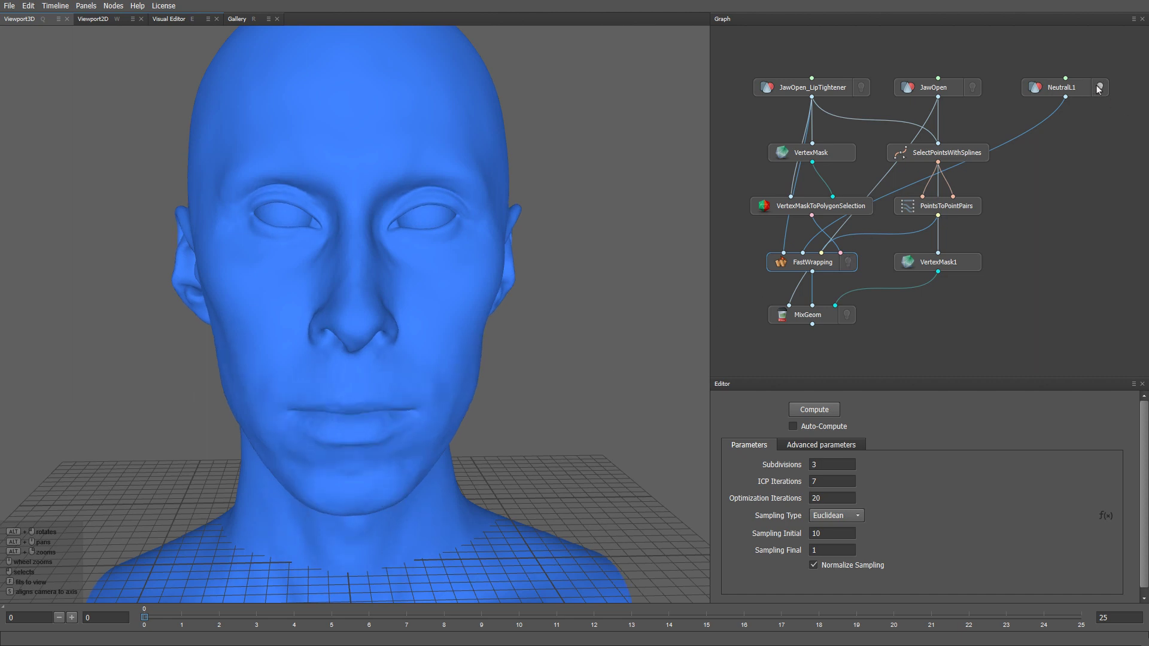
left_click(1099, 87)
scroll(440, 221, "up", 5)
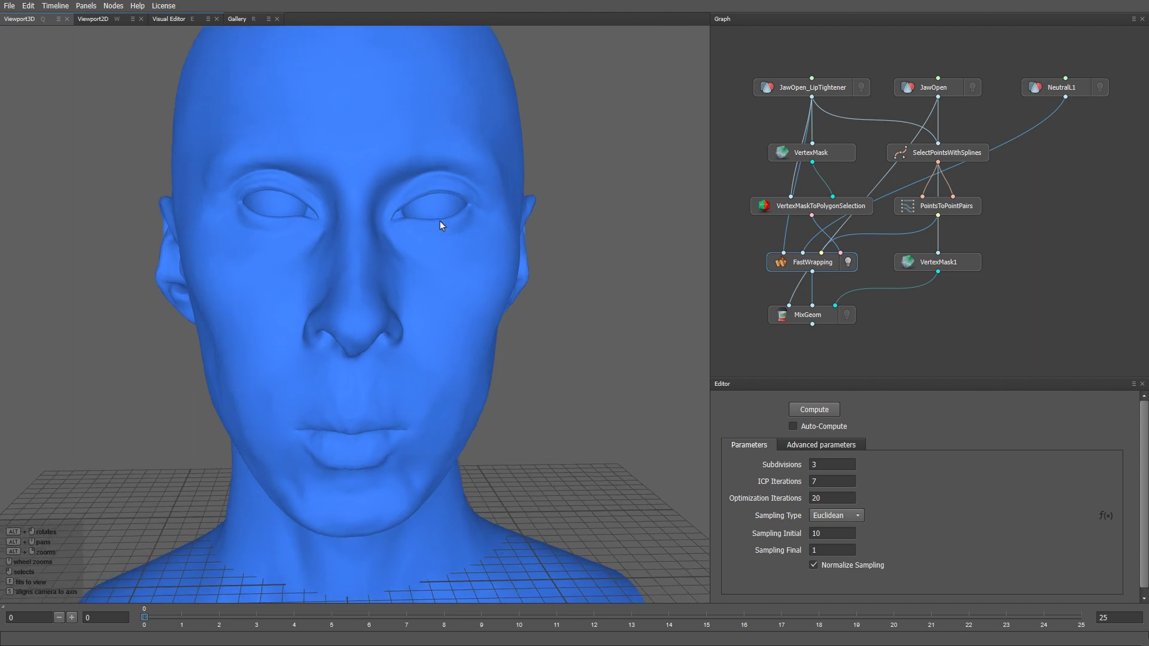
middle_click_drag(442, 285, 447, 381, "alt")
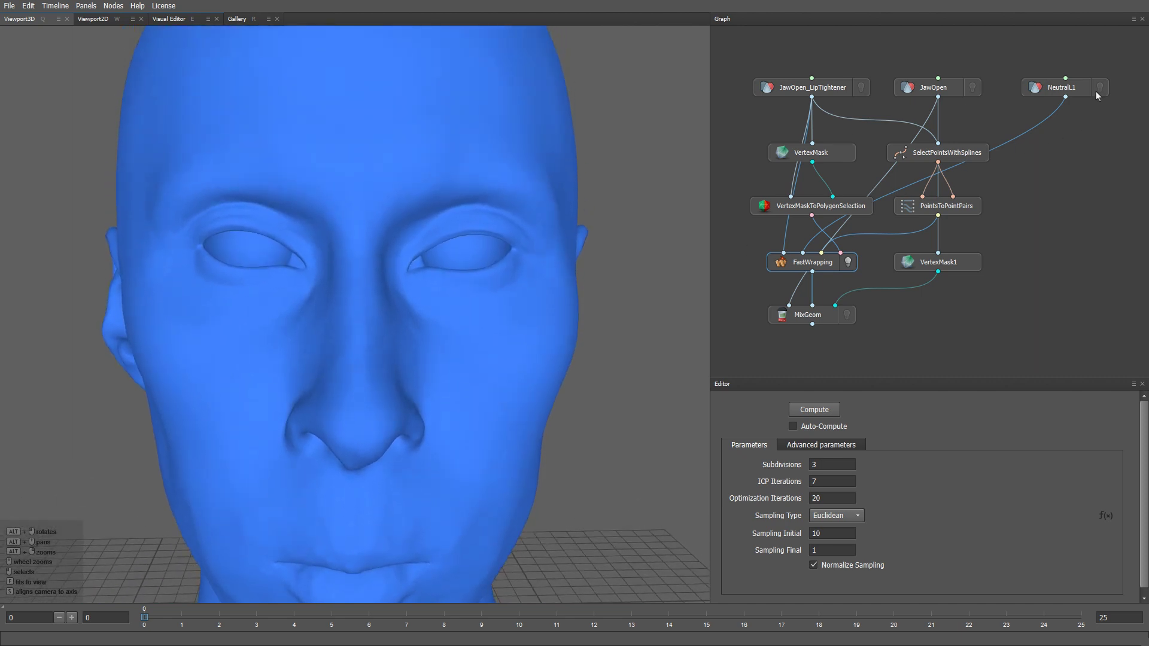
left_click(1098, 88)
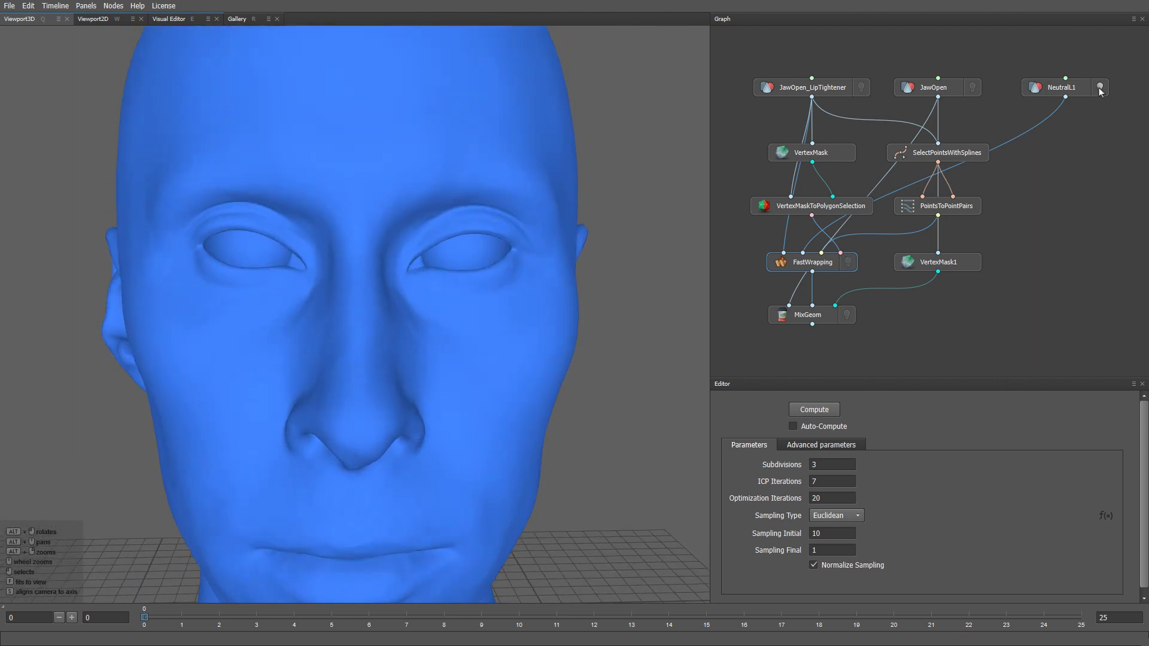
left_click(1098, 88)
left_click(1099, 88)
left_click(1099, 88)
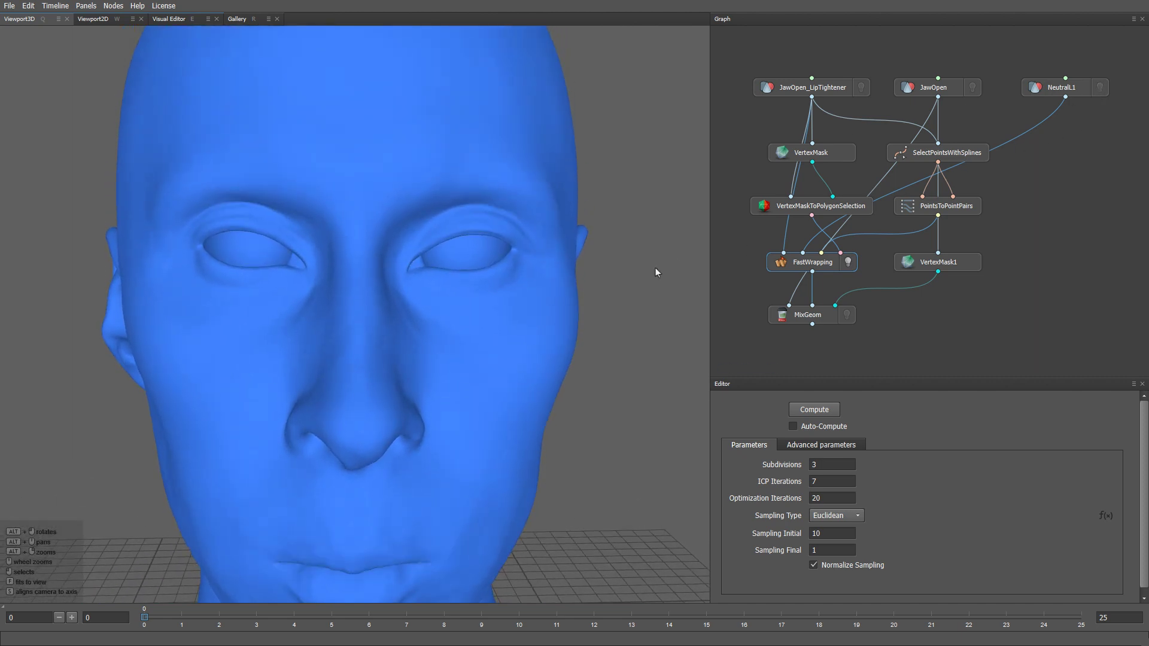
scroll(523, 346, "down", 5)
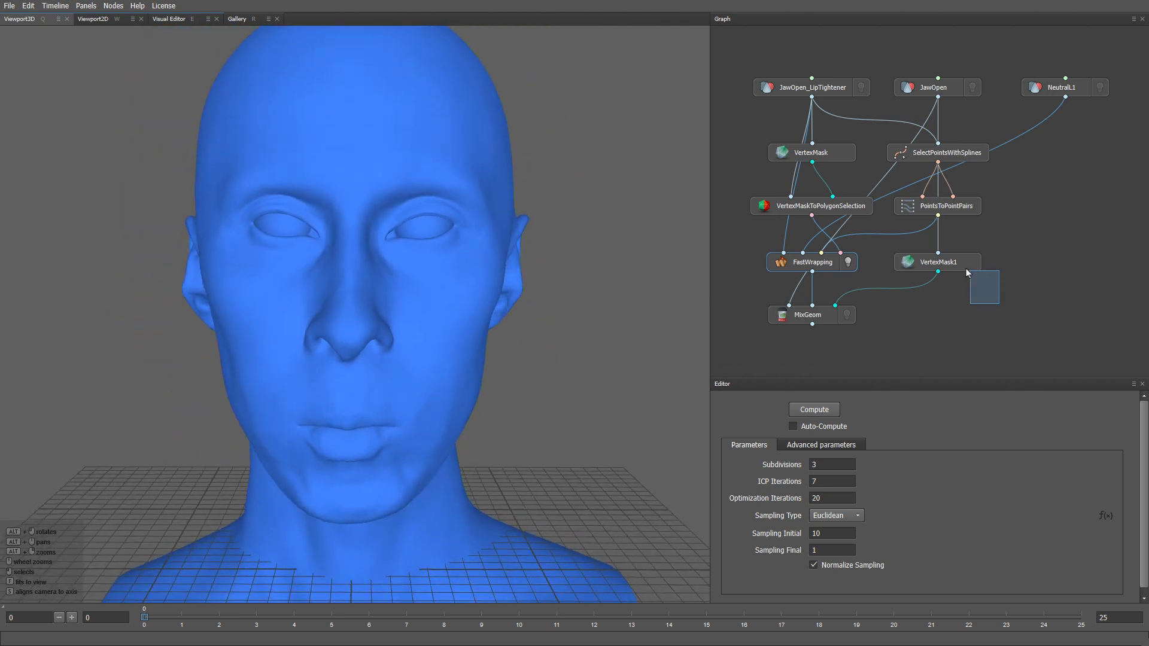
Replace the VertexMask1 node with a duplicate of VertexMask, placed beneath PointsToPointPairs.
left_click_drag(965, 268, 934, 259)
key("Delete")
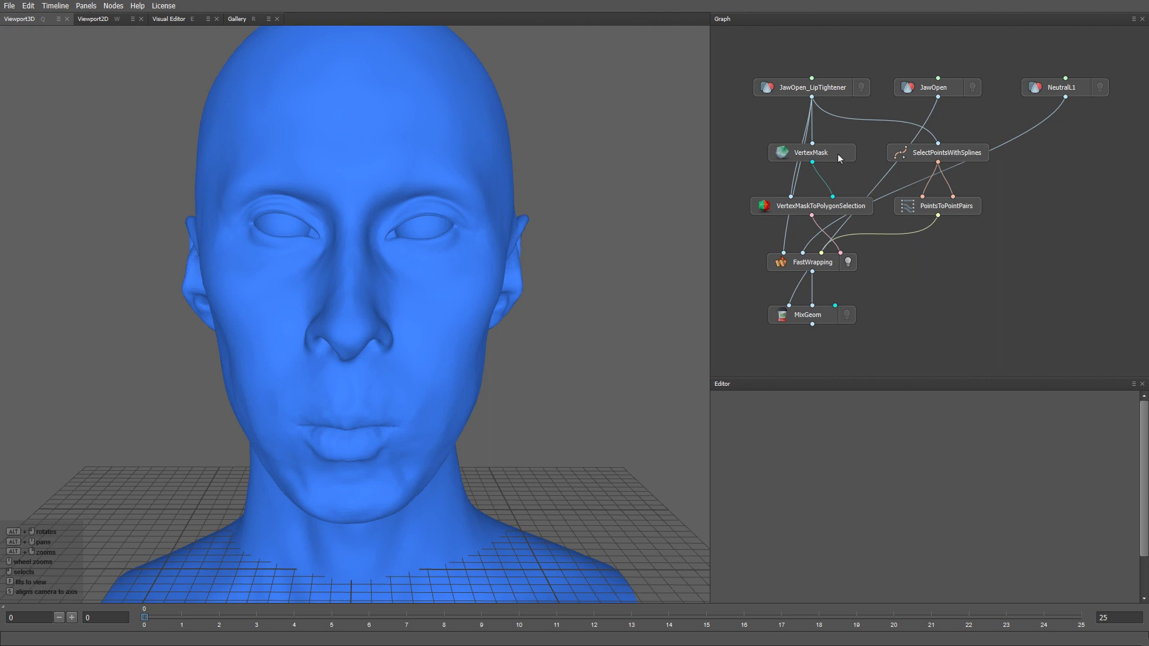
left_click(838, 156)
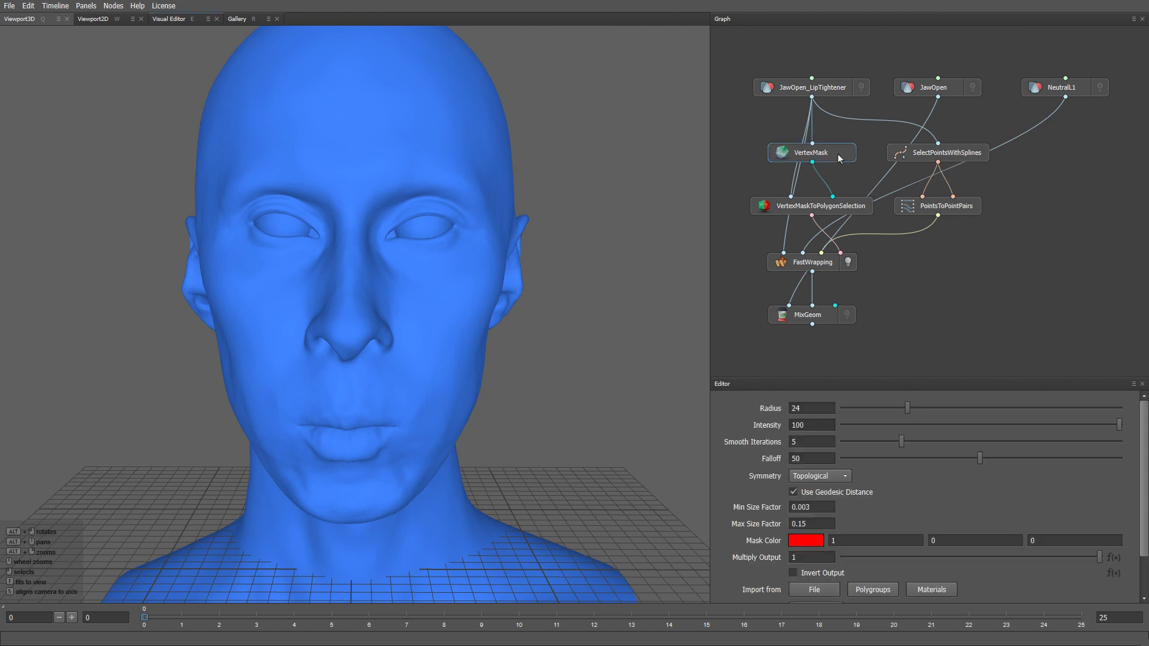
key("ctrl+v")
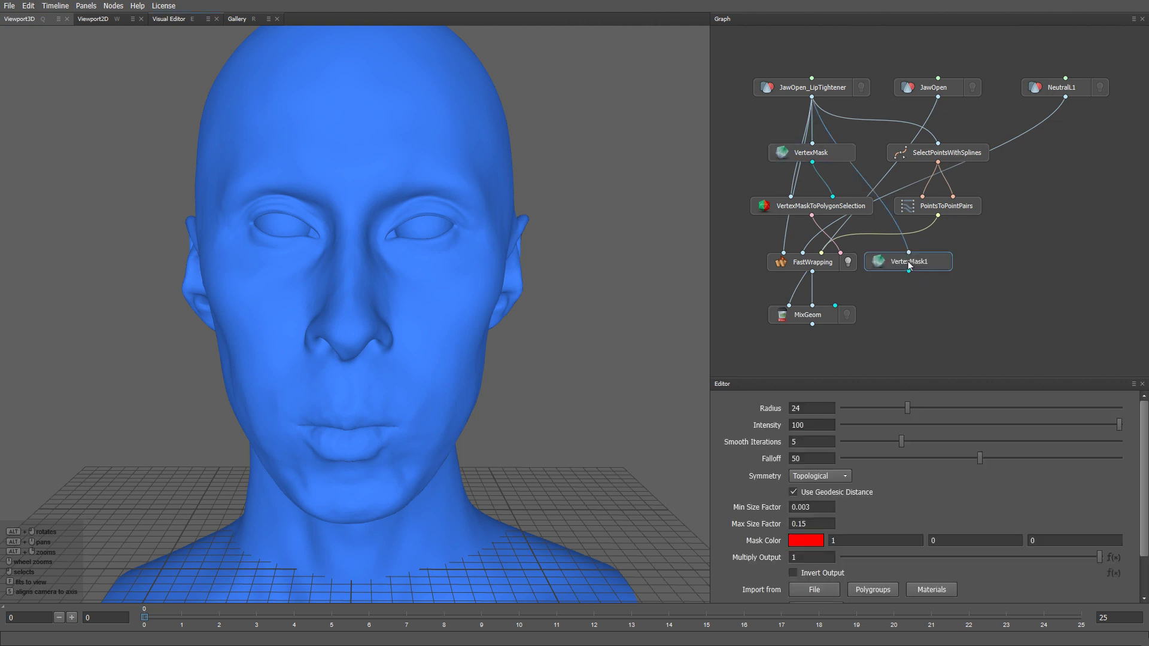
left_click_drag(911, 264, 938, 263)
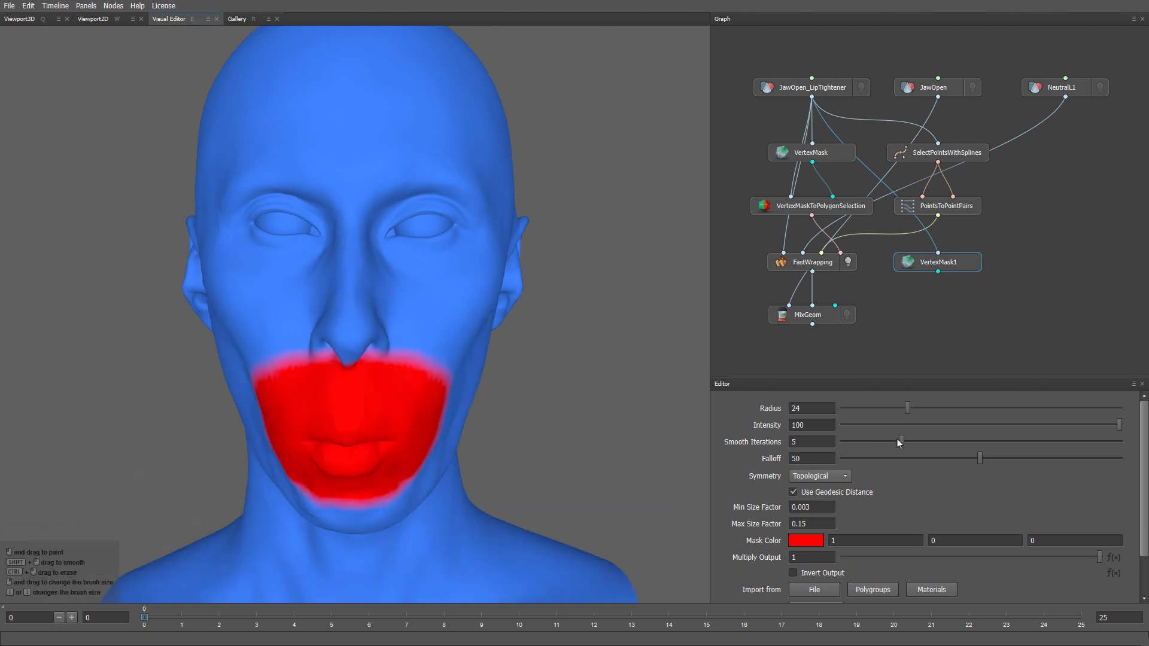
Set VertexMask1's smooth iterations to 10 and soften the mask's edges around the nose base, cheeks and chin.
left_click_drag(960, 443, 970, 443)
mouse_move(325, 359)
right_mouse_down("alt")
mouse_move(323, 390)
mouse_move(351, 422)
right_mouse_up("alt")
middle_click_drag(351, 423, 369, 385, "alt")
mouse_move(358, 350)
left_mouse_down("shift")
mouse_move(339, 333)
mouse_move(386, 344)
left_mouse_up("shift")
left_click_drag(269, 379, 332, 352, "alt")
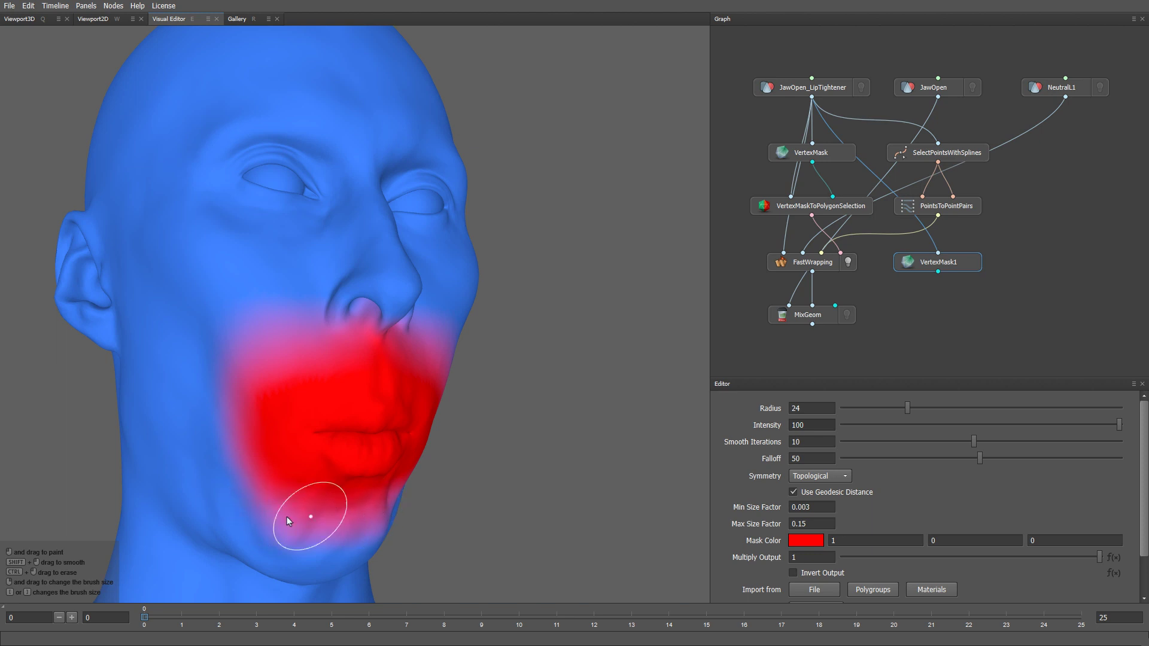
left_click_drag(354, 514, 381, 509, "alt")
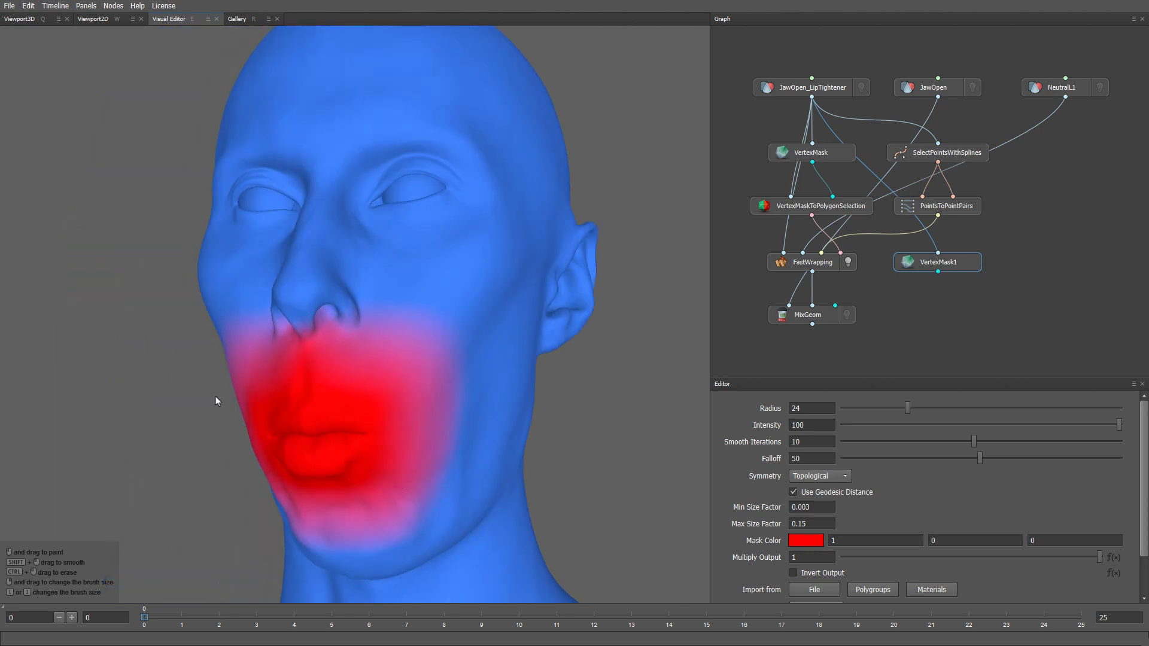
left_click_drag(269, 441, 342, 444, "alt")
mouse_move(241, 401)
left_mouse_down("alt")
mouse_move(260, 429)
mouse_move(239, 424)
left_mouse_up("alt")
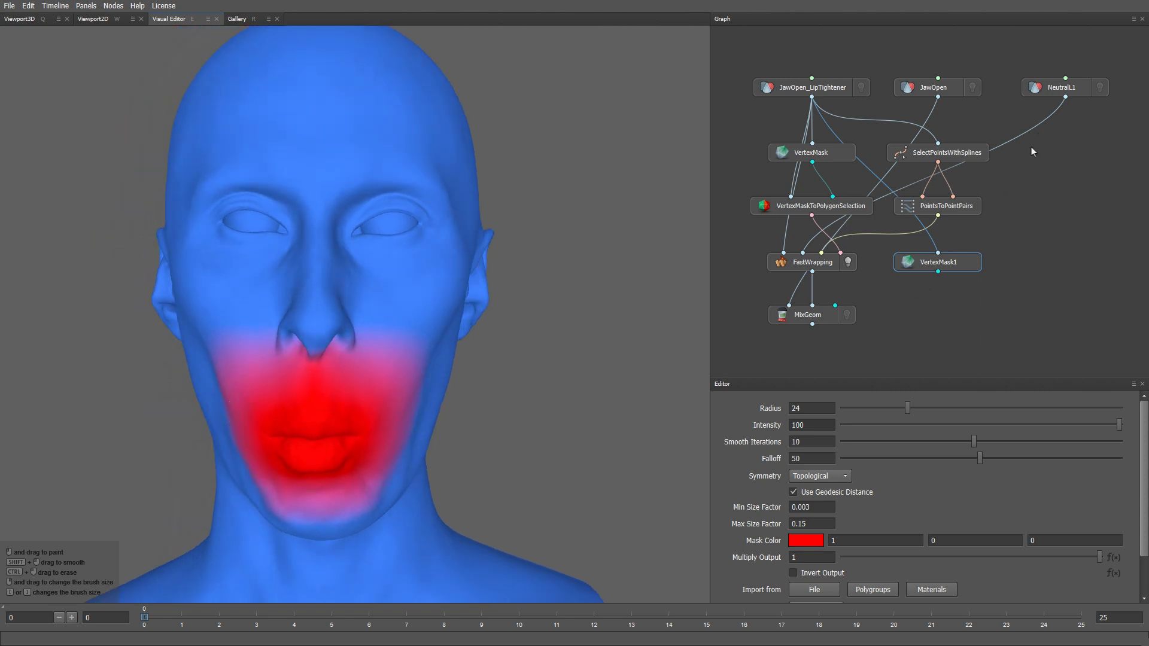
Connect NeutralL1 and the softened VertexMask1 to MixGeom and display the blended head in the 3D viewport.
left_click_drag(1065, 97, 841, 252)
left_click(817, 316)
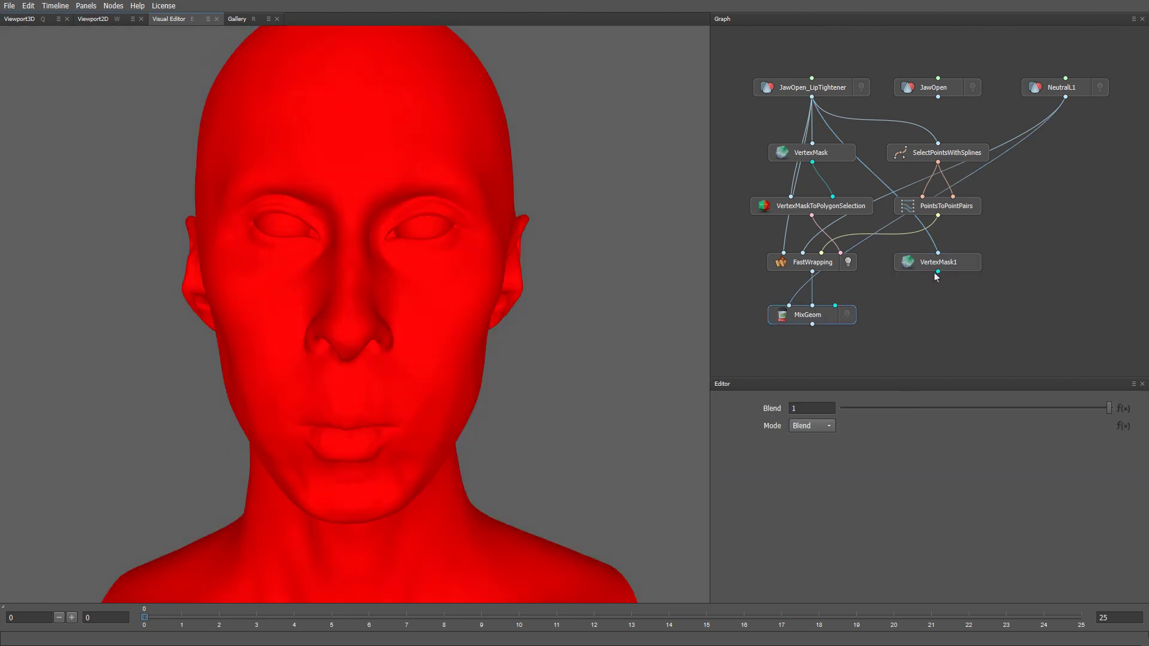
left_click_drag(835, 307, 835, 306)
left_click(846, 315)
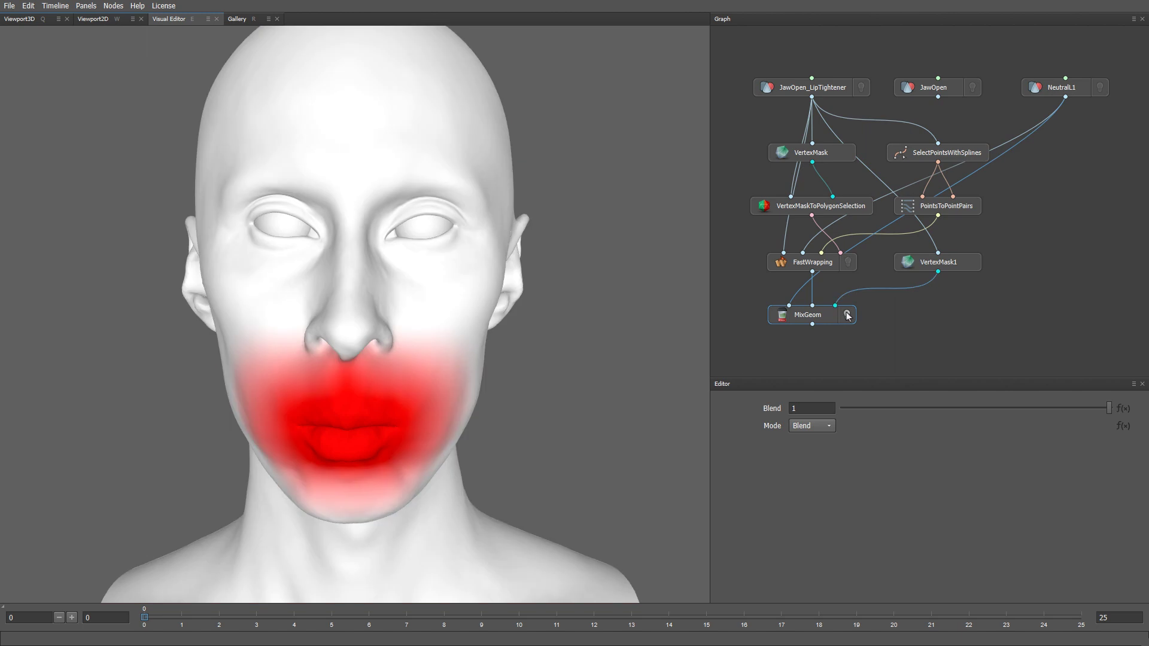
key("q")
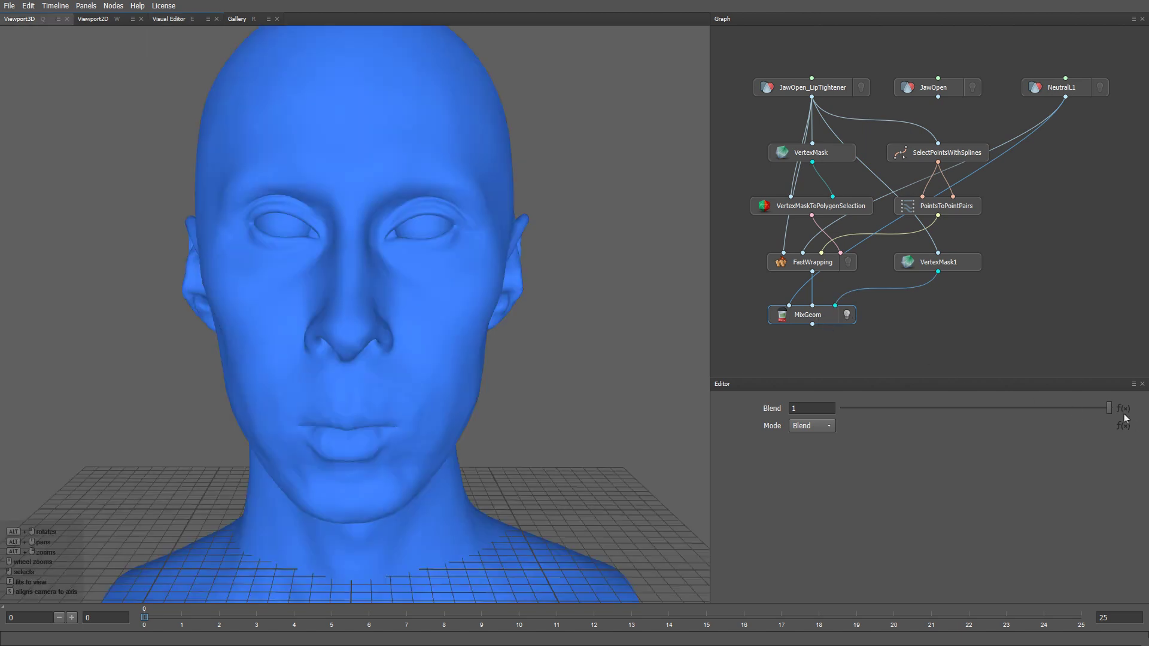
Vary MixGeom's Blend between lower values and 1 while examining the lip shape from the front and side.
left_click_drag(1090, 407, 1113, 418)
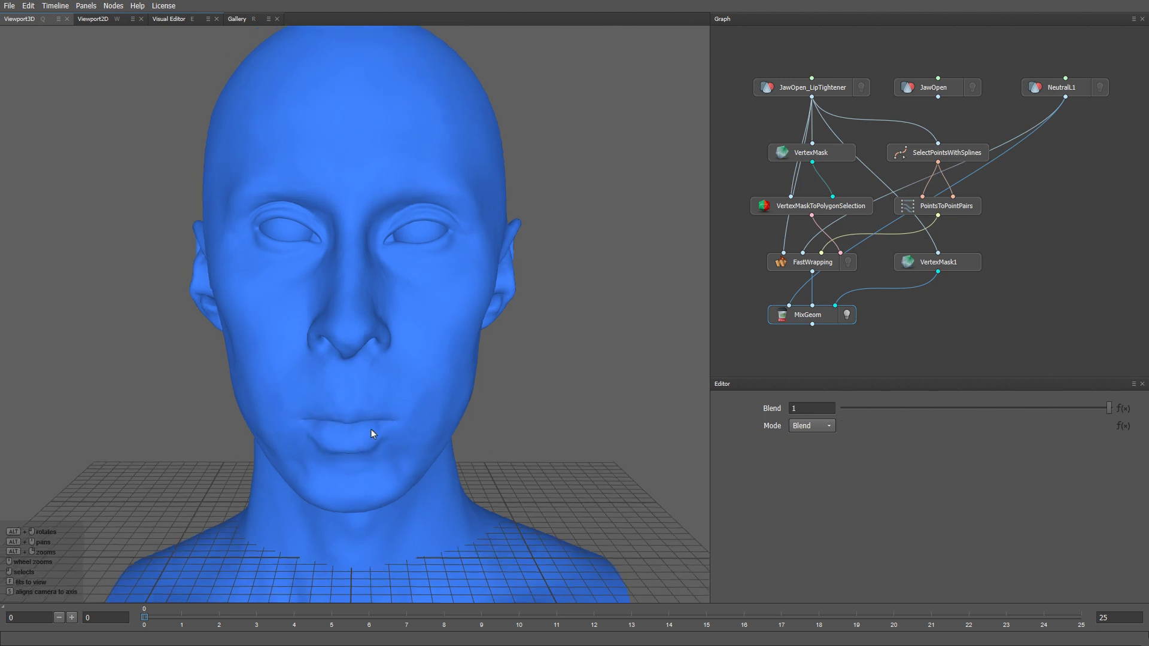
left_click_drag(374, 433, 628, 443, "alt")
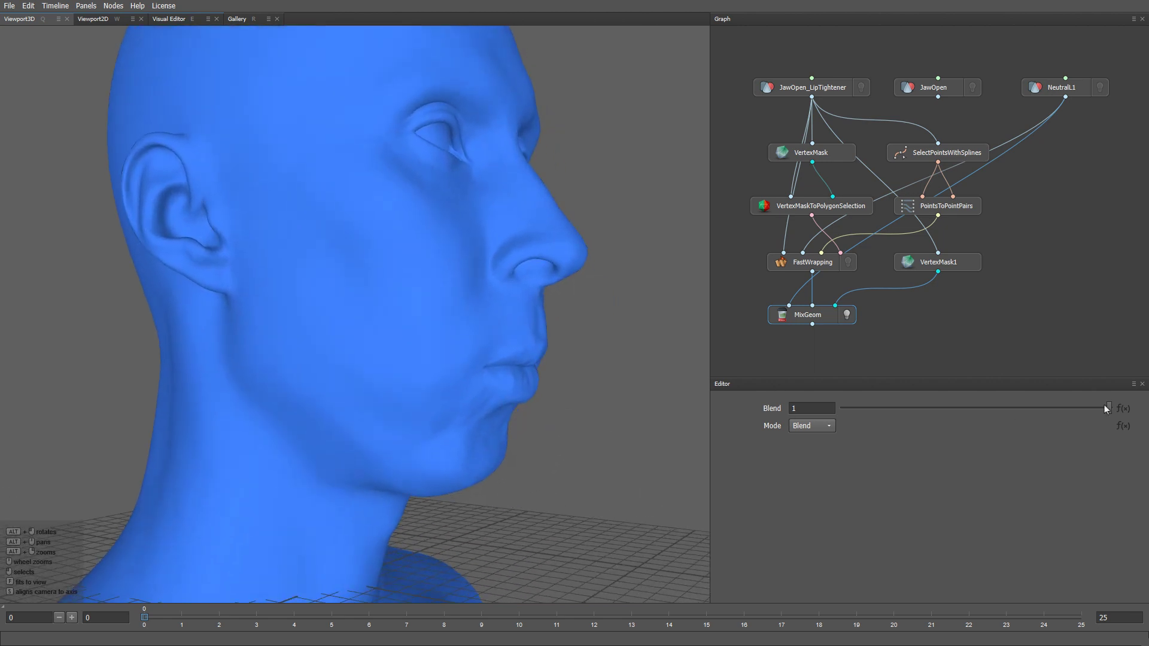
left_click_drag(1108, 407, 1129, 453)
left_click_drag(514, 454, 360, 475, "alt")
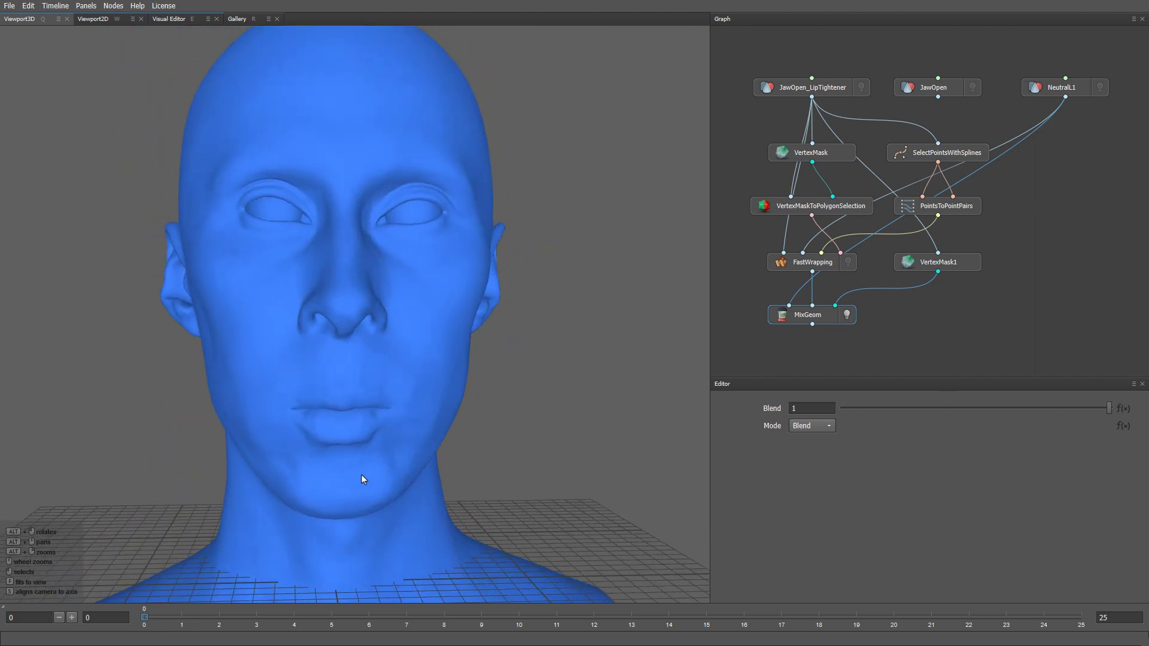